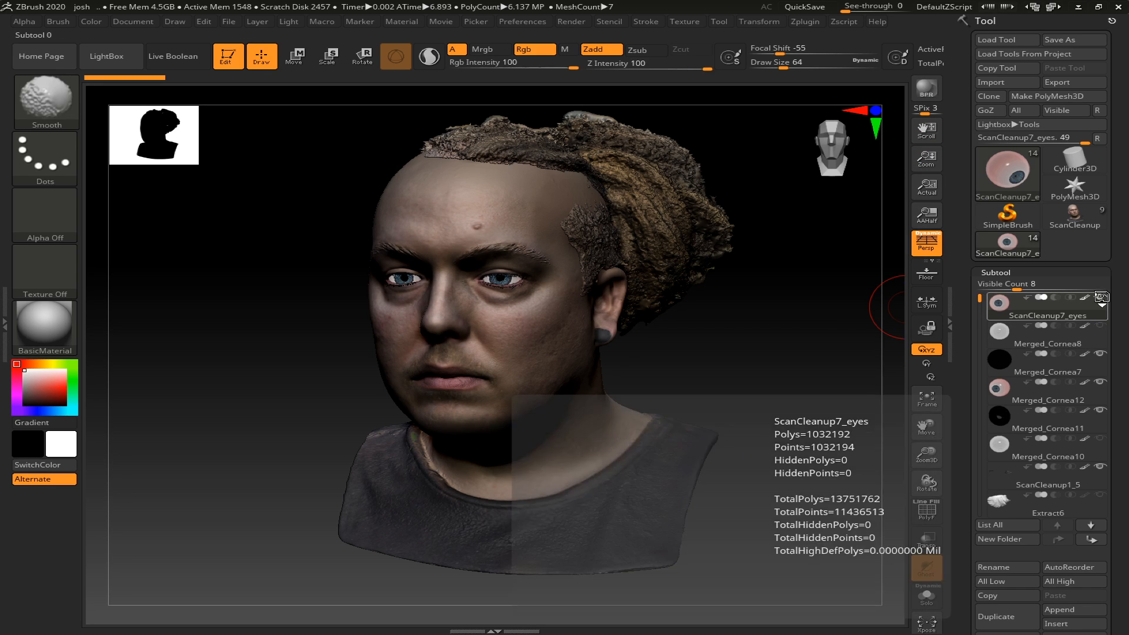
- Isolate the ScanCleanup7_eyes subtool so only the eyeball is displayed, and frame it in the view
shift+click(1100, 297)
key(f)
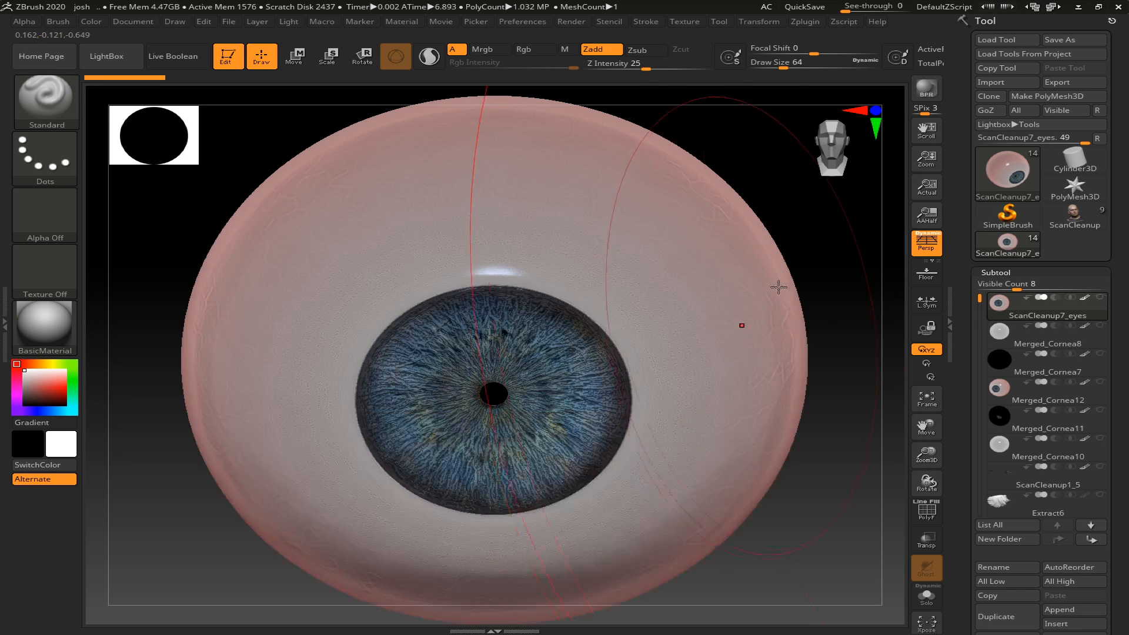
drag(839, 569, 791, 535)
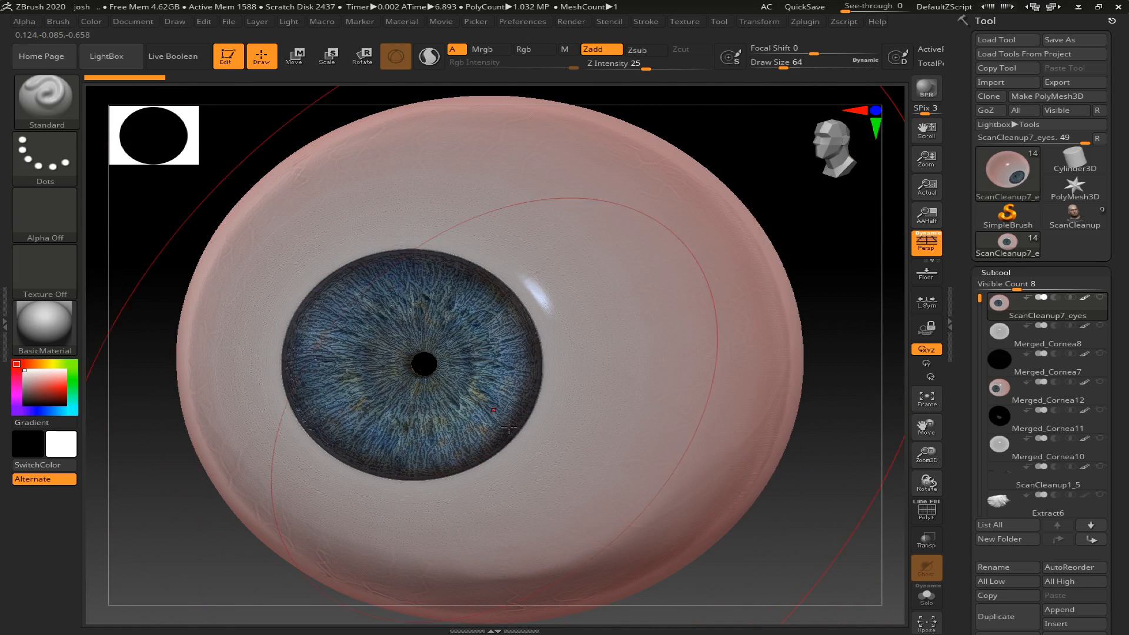
- Open the eye's Texture Map settings and examine the textures available for it
drag(1117, 371, 1117, 308)
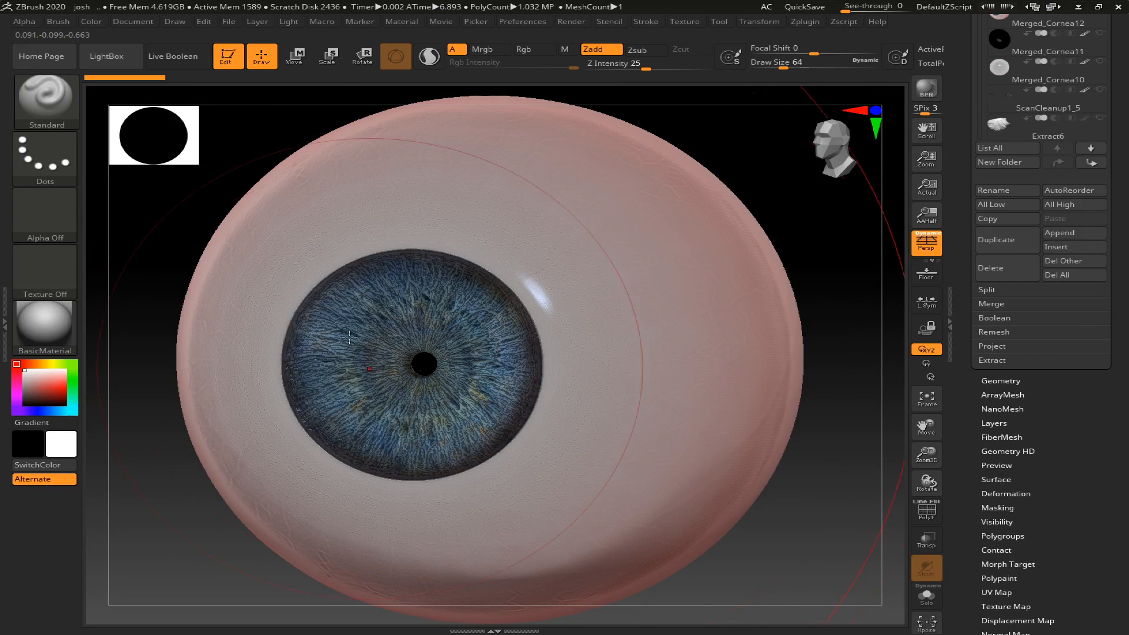
drag(1067, 581, 1052, 415)
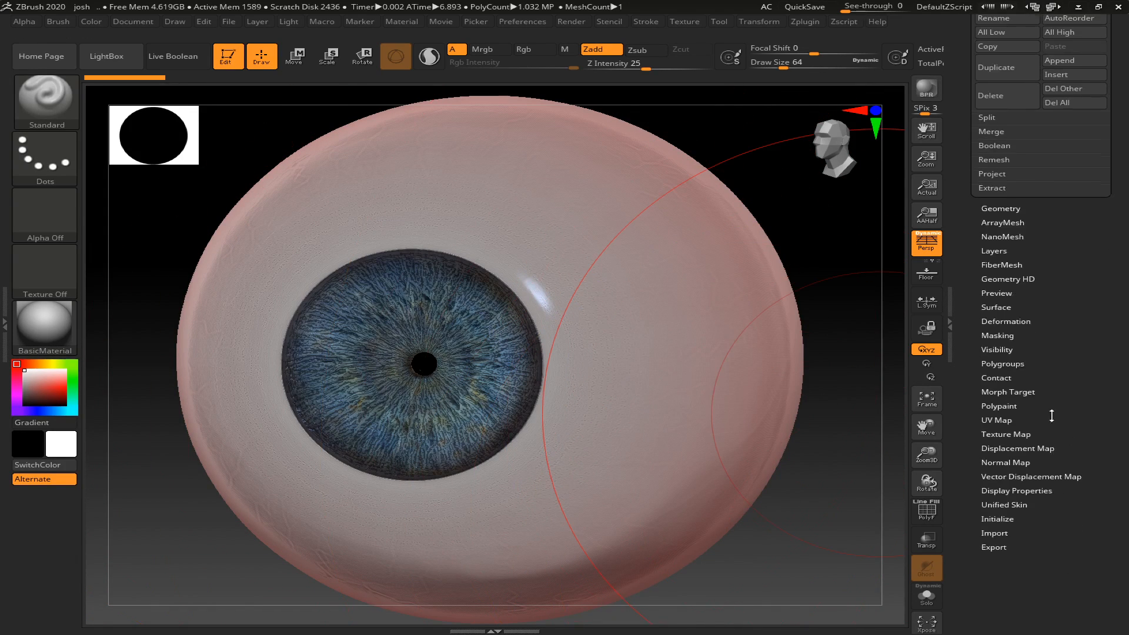
click(998, 433)
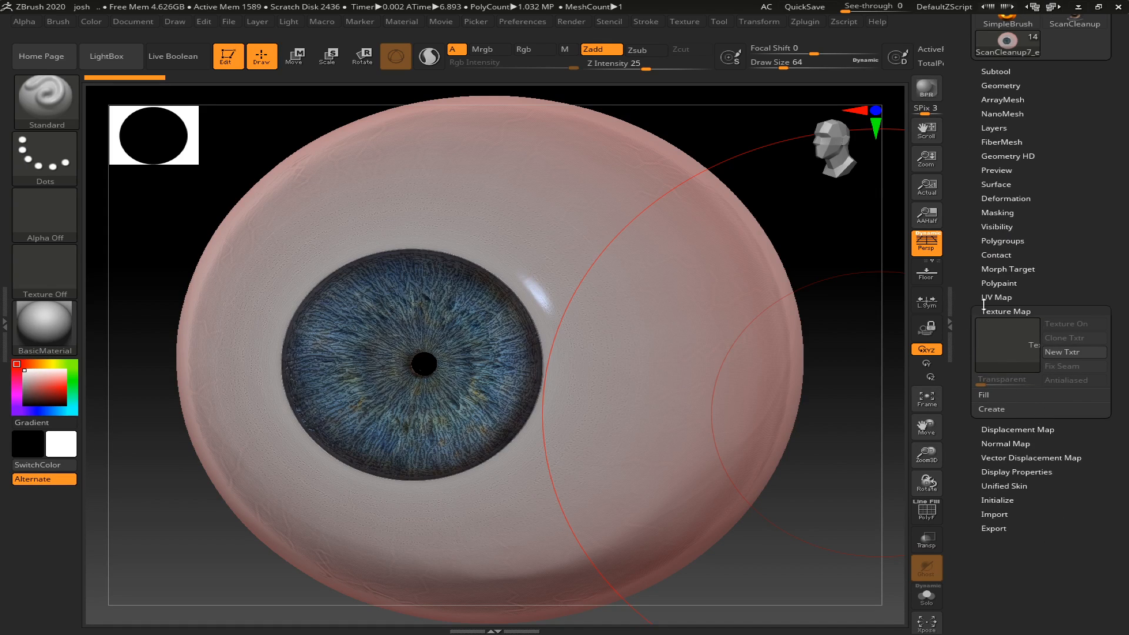
drag(1061, 256, 1060, 457)
drag(1052, 356, 1038, 203)
click(996, 388)
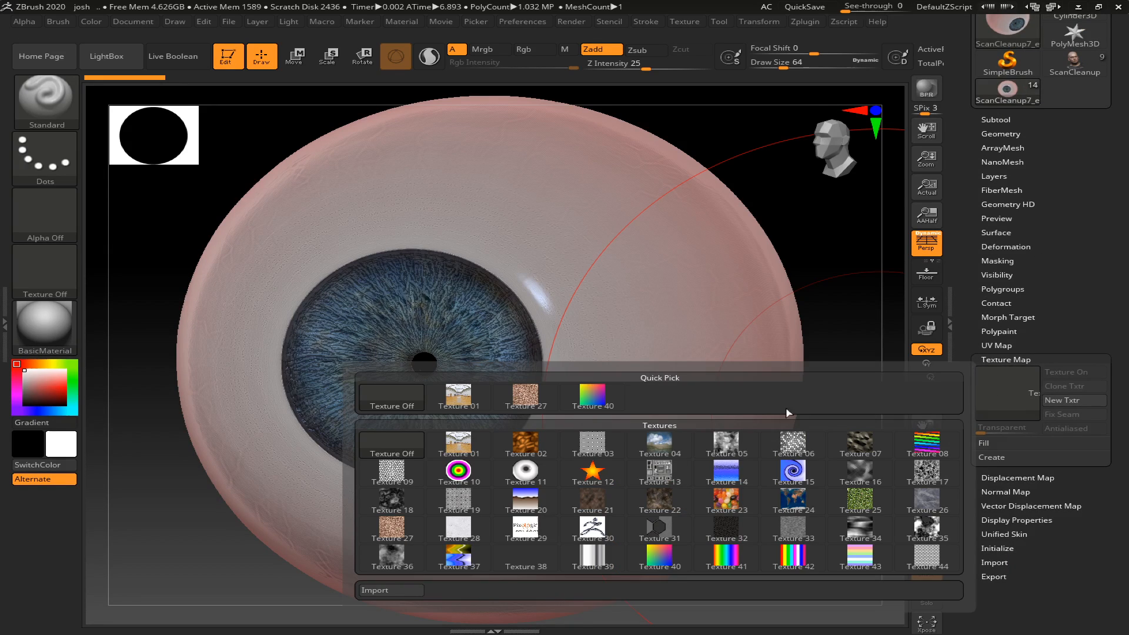
- Open the eye's Polypaint settings and toggle Colorize repeatedly to compare the mesh with and without painted colour, leaving it on
click(998, 331)
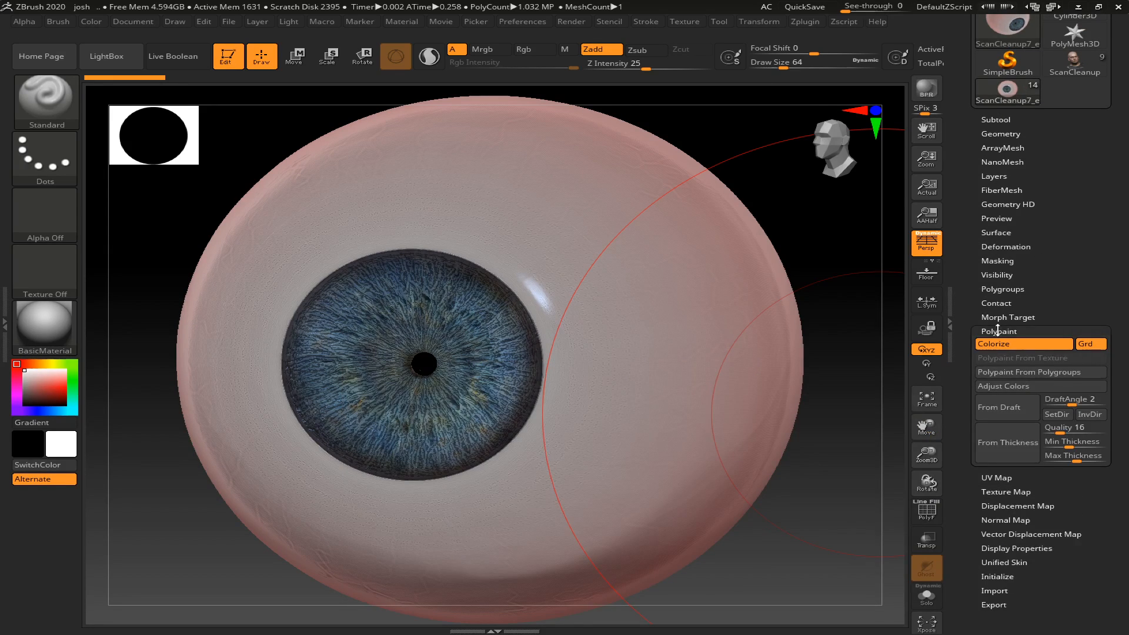
click(1037, 350)
click(1038, 351)
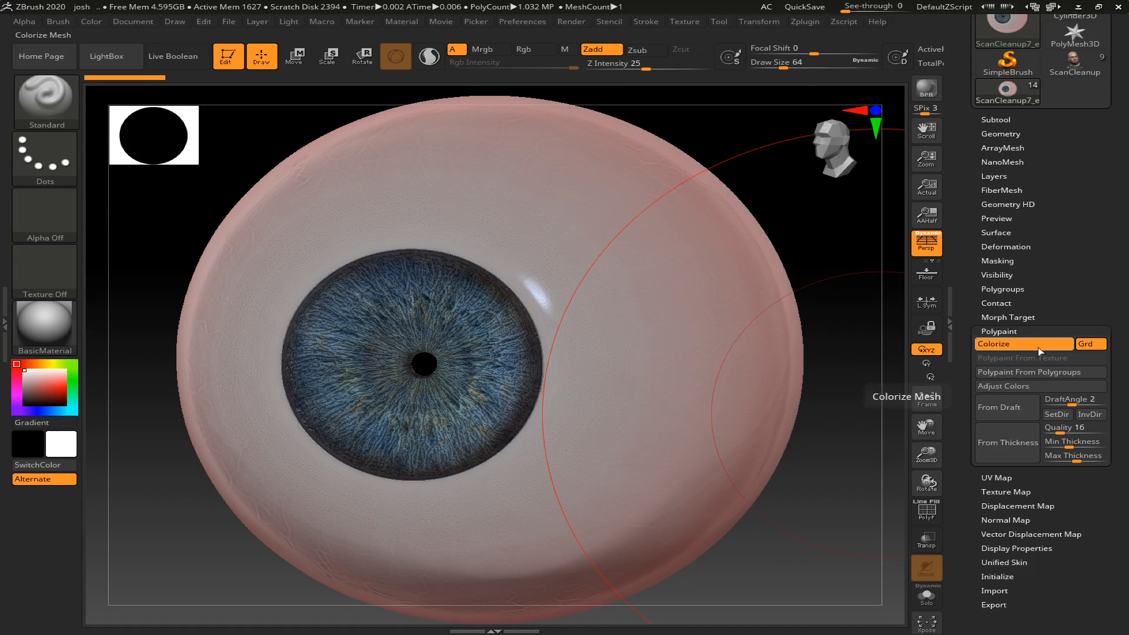
click(1038, 346)
click(1038, 347)
click(1039, 346)
click(1038, 347)
- Examine the Create options of the eye's Texture Map settings
drag(1052, 267, 1037, 233)
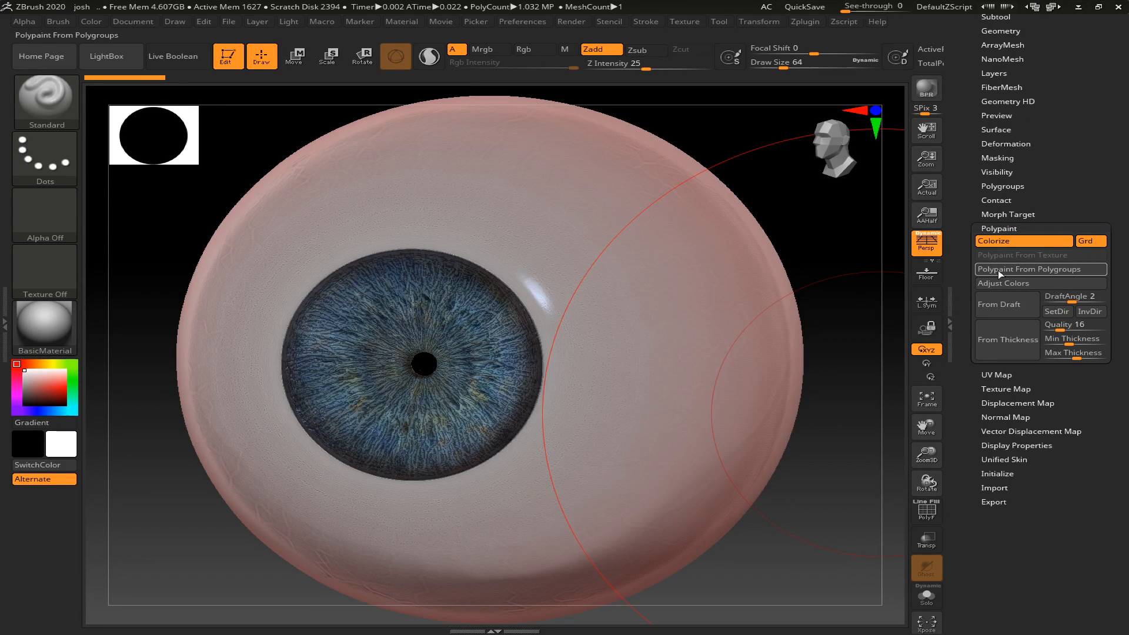
click(1009, 388)
click(1011, 357)
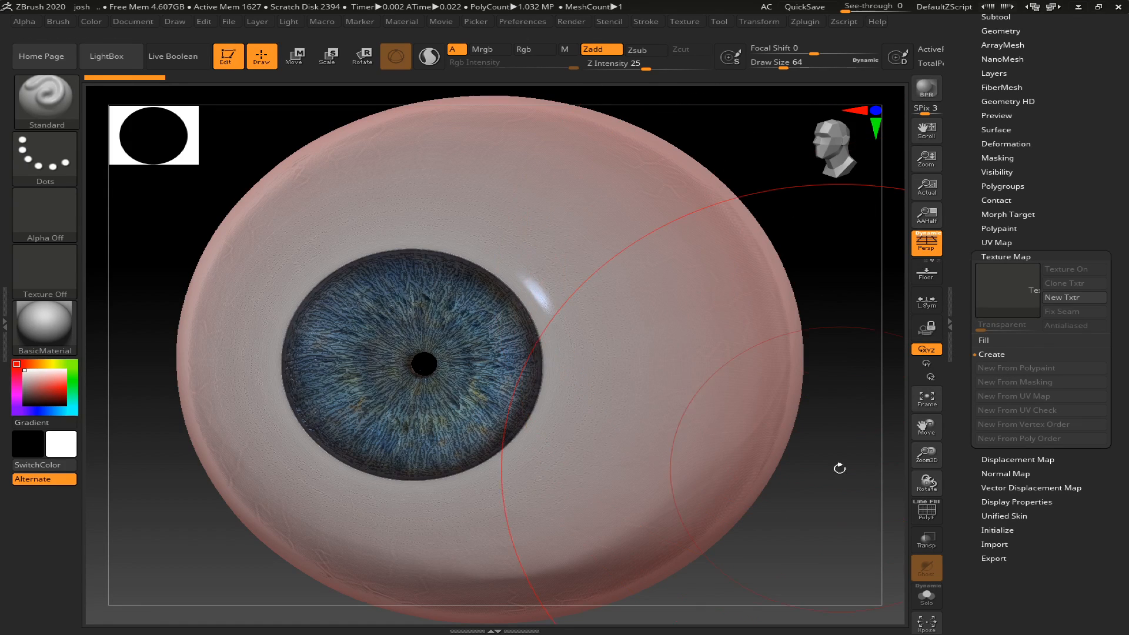
- Show the polyframe on the eyeball and turn it to a side view at a lower subdivision level
alt+drag(766, 565, 756, 548)
key(f)
key(shift+f)
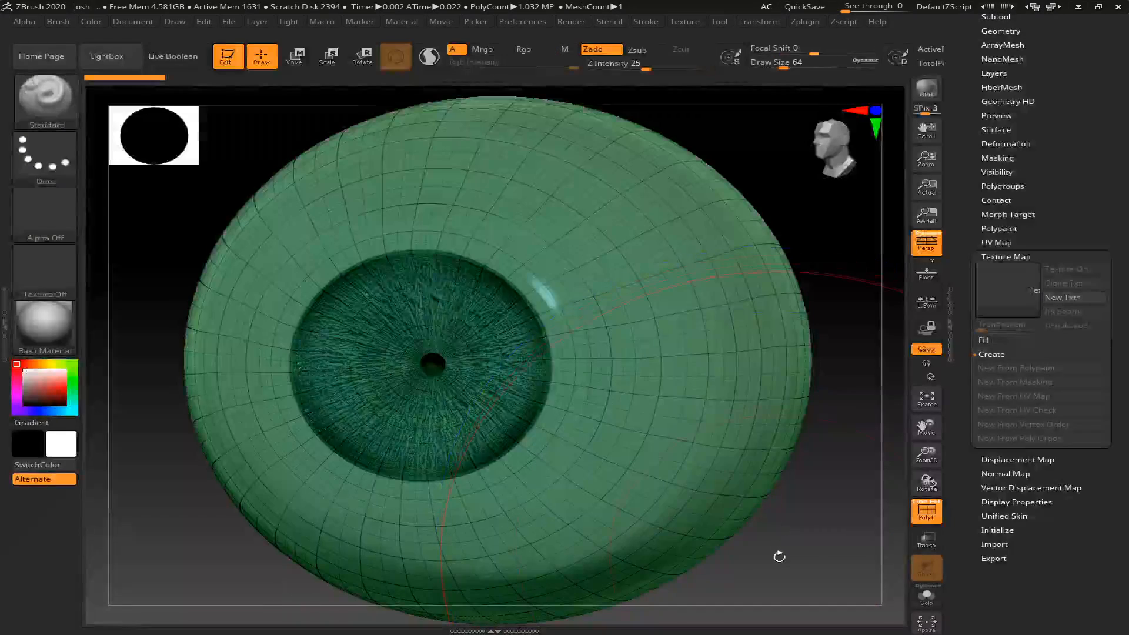
alt+drag(779, 557, 694, 506)
mouse_move(605, 522)
mouse_down()
mouse_move(595, 474)
mouse_move(645, 515)
mouse_move(598, 523)
mouse_up()
mouse_move(671, 508)
mouse_down()
mouse_move(759, 412)
mouse_move(713, 466)
mouse_move(676, 458)
mouse_move(843, 295)
mouse_move(666, 480)
mouse_up()
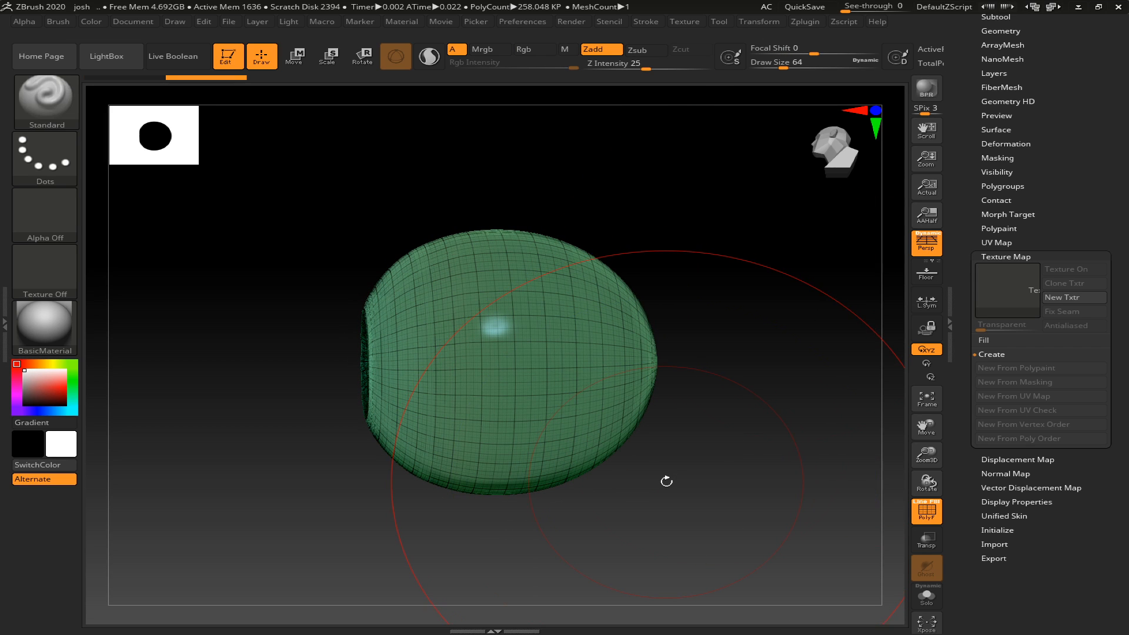
- Toggle the perspective view on and off to compare the eyeball's shape, leaving perspective turned off
key(p)
key(p)
key(p)
key(p)
key(p)
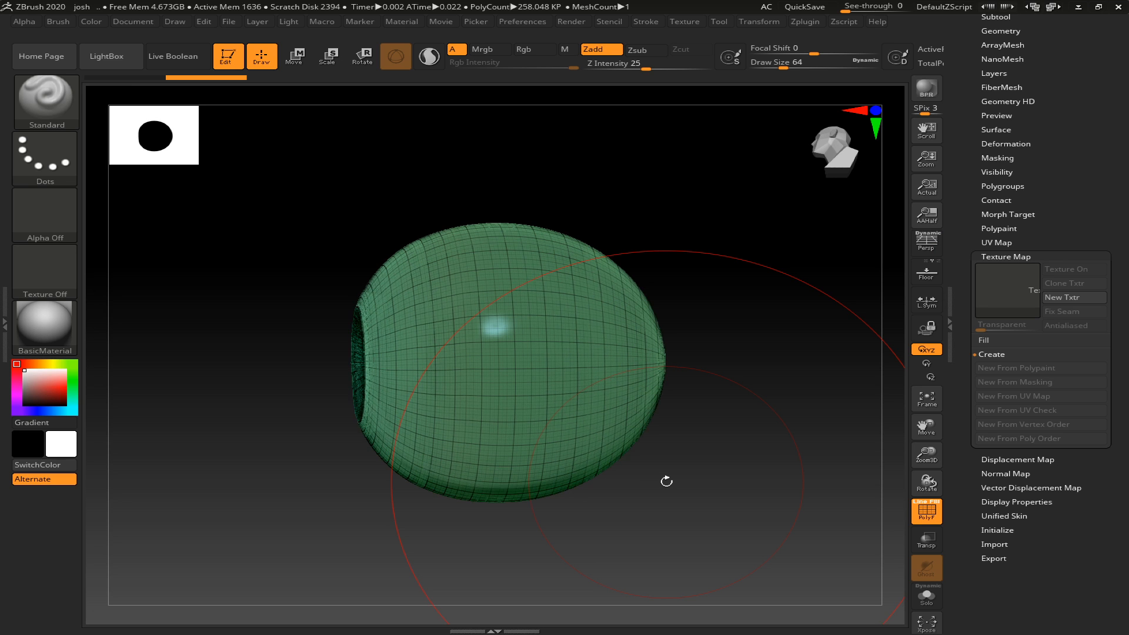
key(shift)
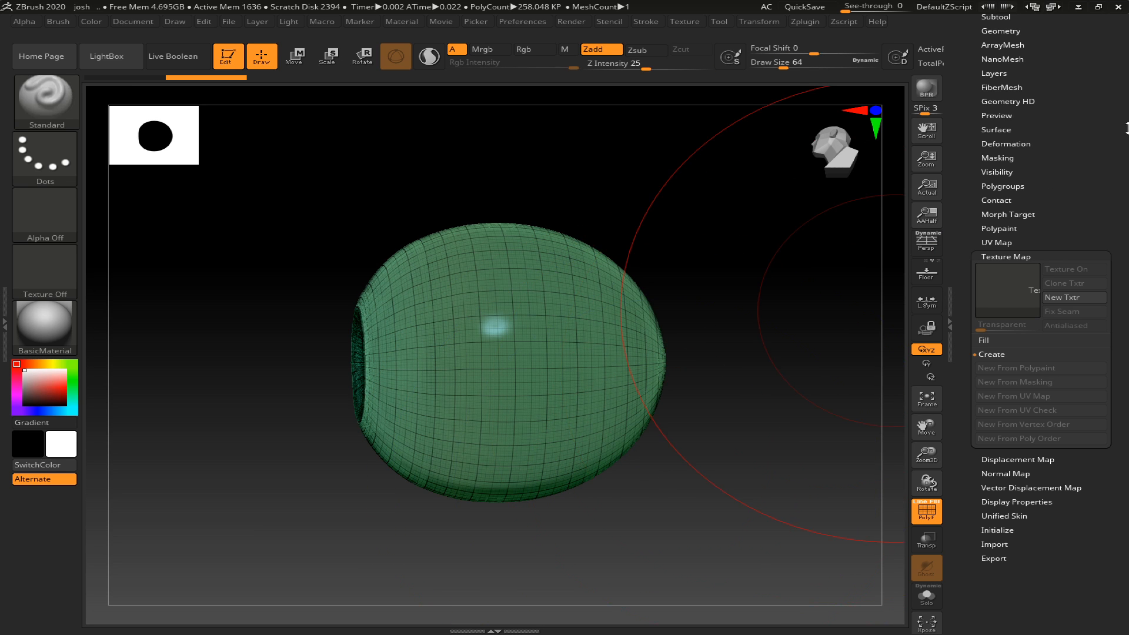
- Reconstruct three lower subdivision levels for the eye in its Geometry settings
drag(1006, 46, 1007, 275)
click(1012, 261)
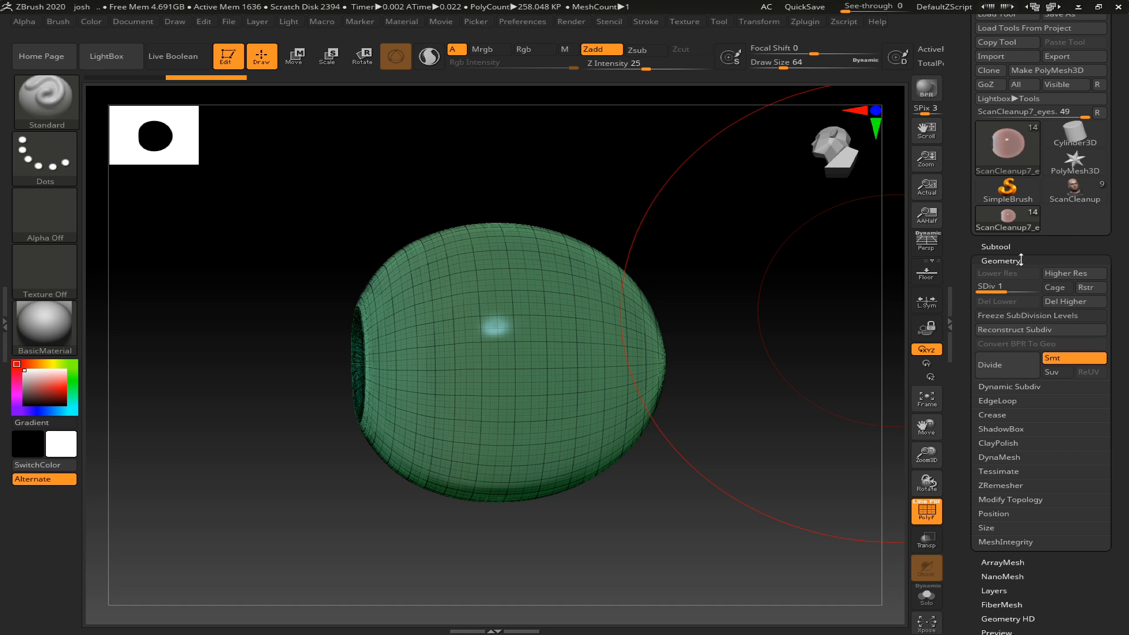
click(1016, 330)
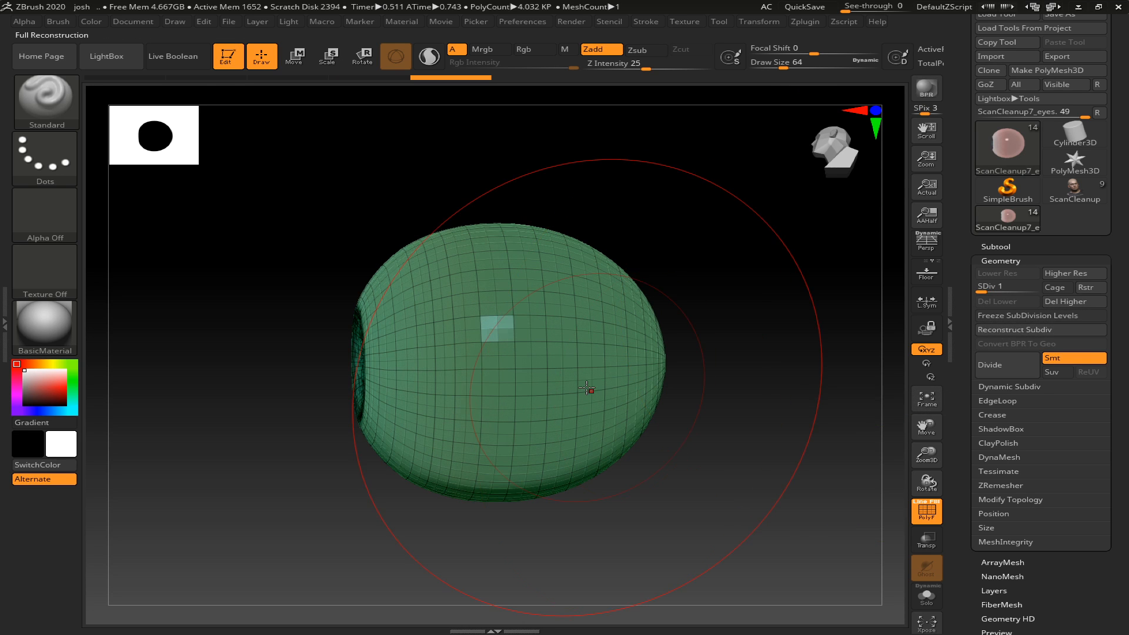
- Hide the polyframe and compare the eye's subdivision levels, going up to level 5 and back down to level 1
drag(281, 375, 312, 374)
key(shift+f)
key(d)
key(d)
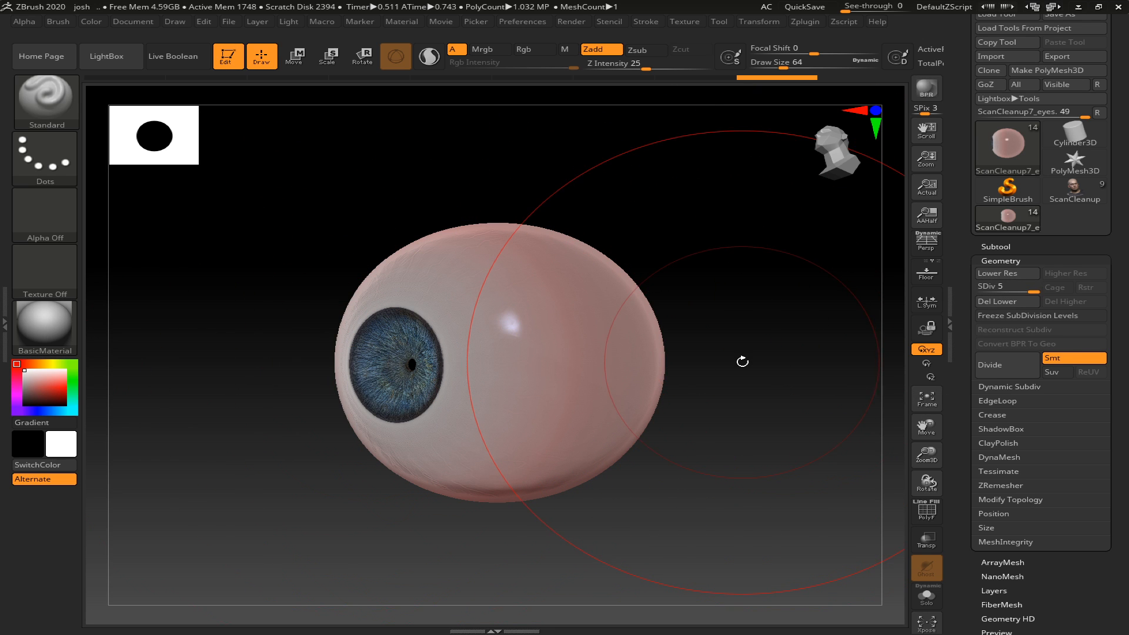
key(shift+d)
key(shift+d)
key(shift+d)
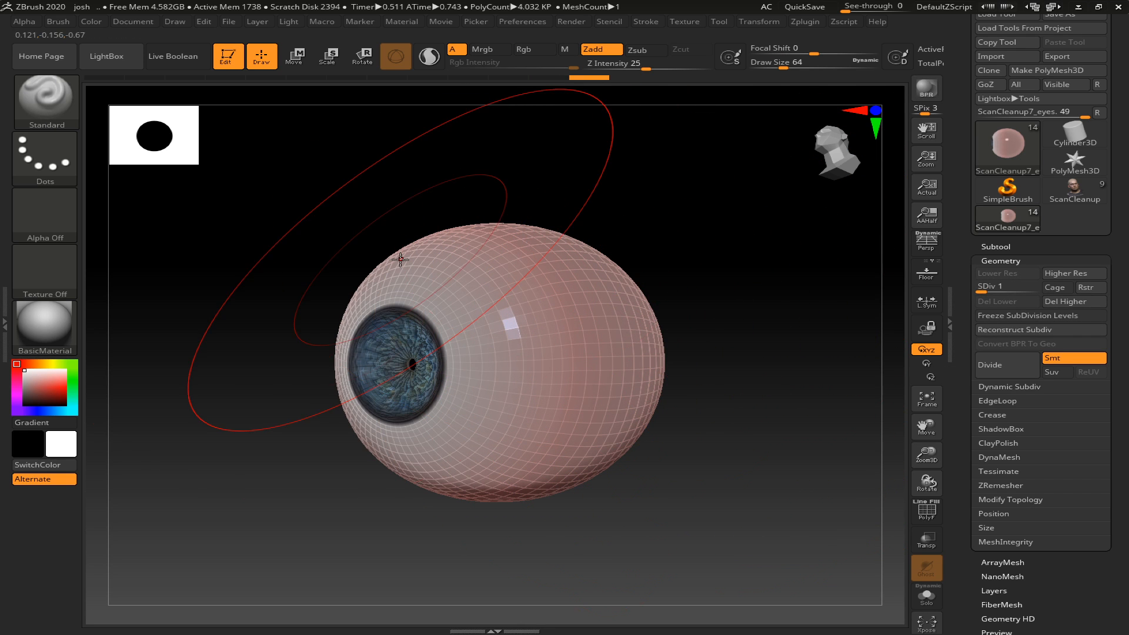
- Collapse the Tool tray to check the active point count at subdivision levels 1 and 2, and restore the tray
double_click(4, 304)
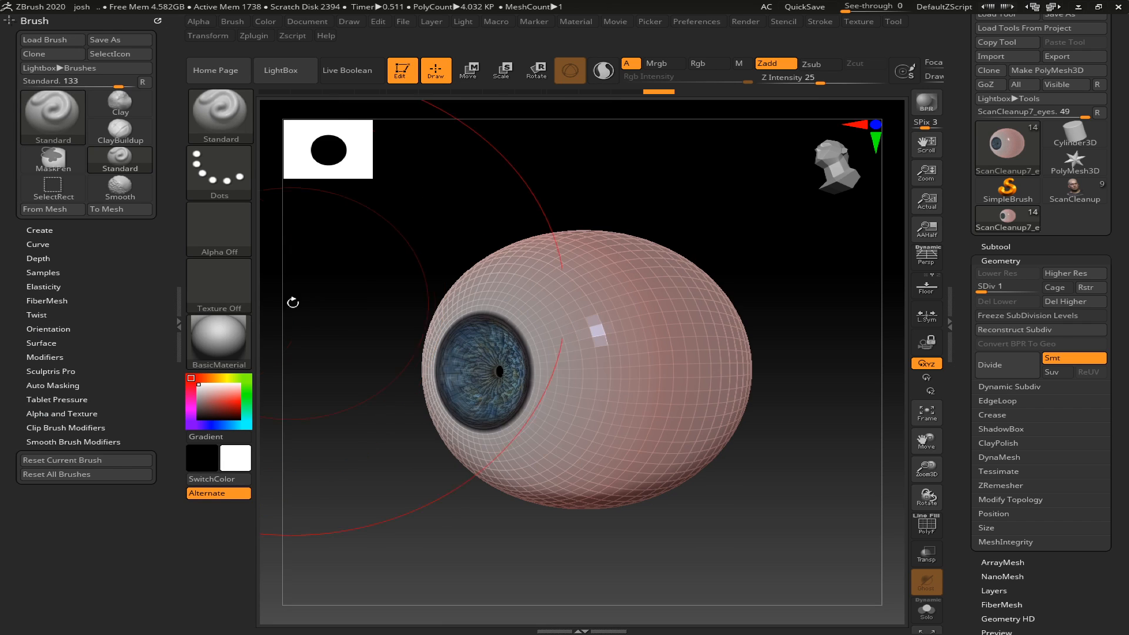
click(174, 321)
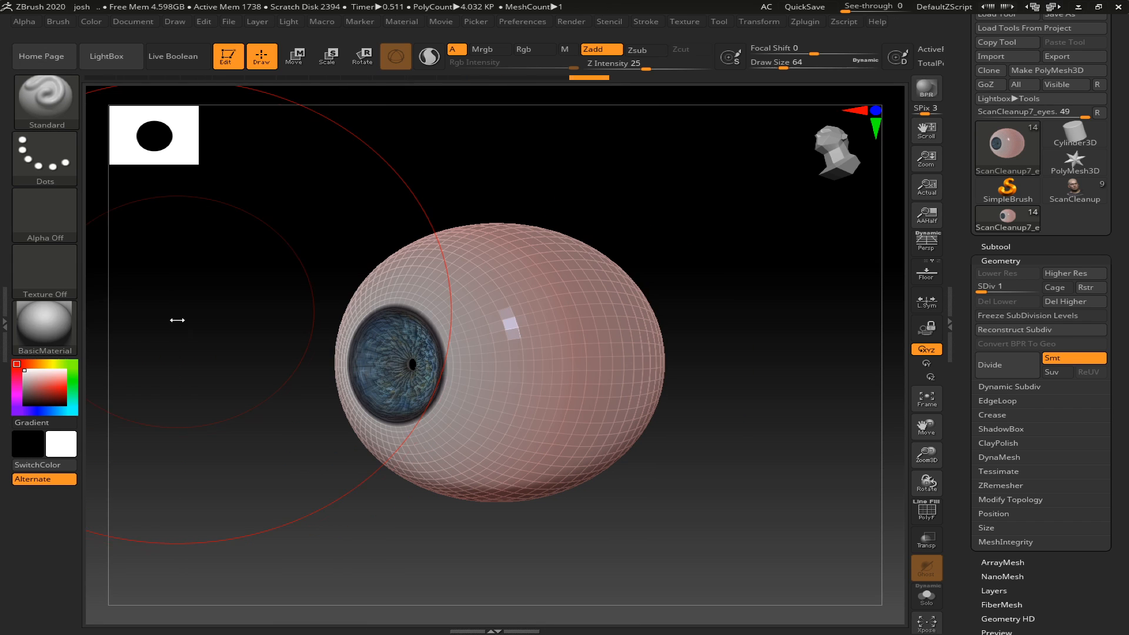
double_click(949, 302)
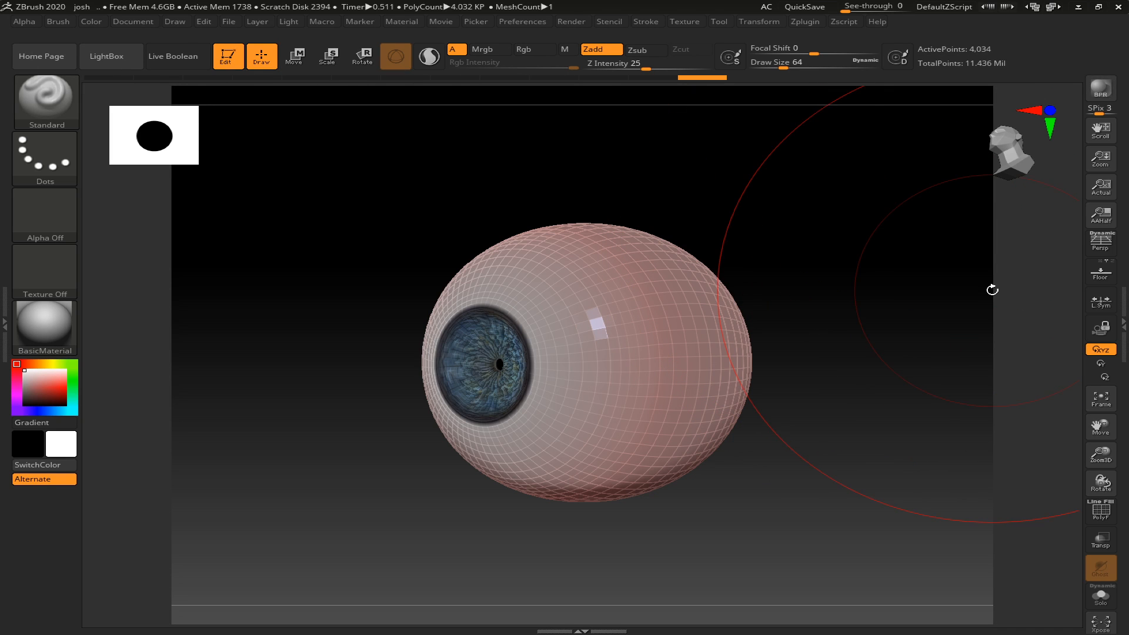
double_click(1120, 311)
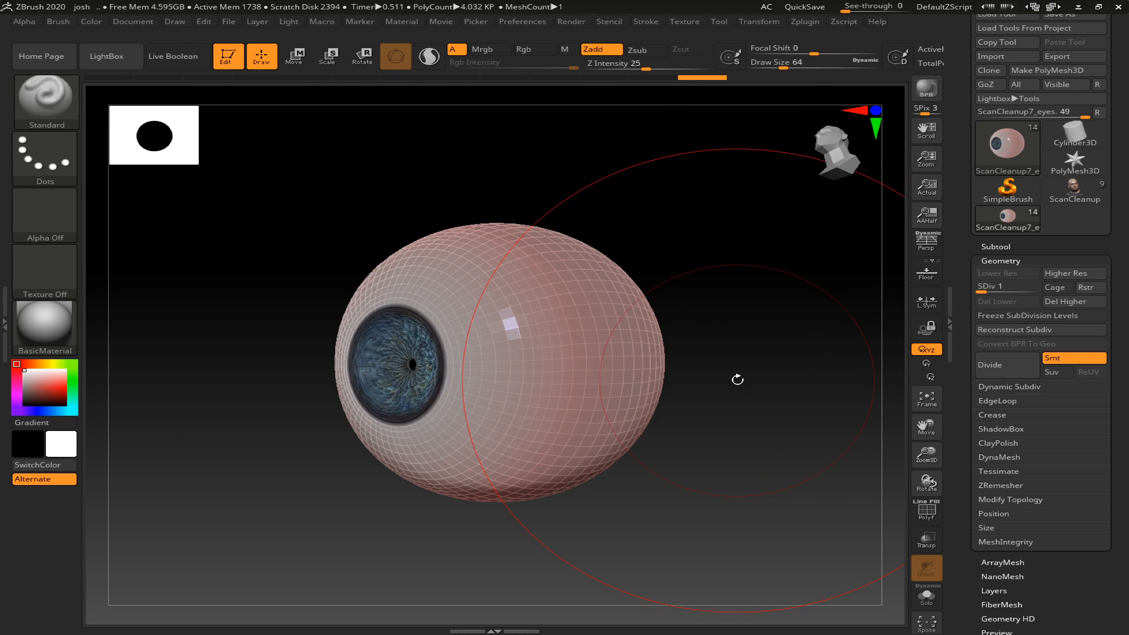
double_click(946, 328)
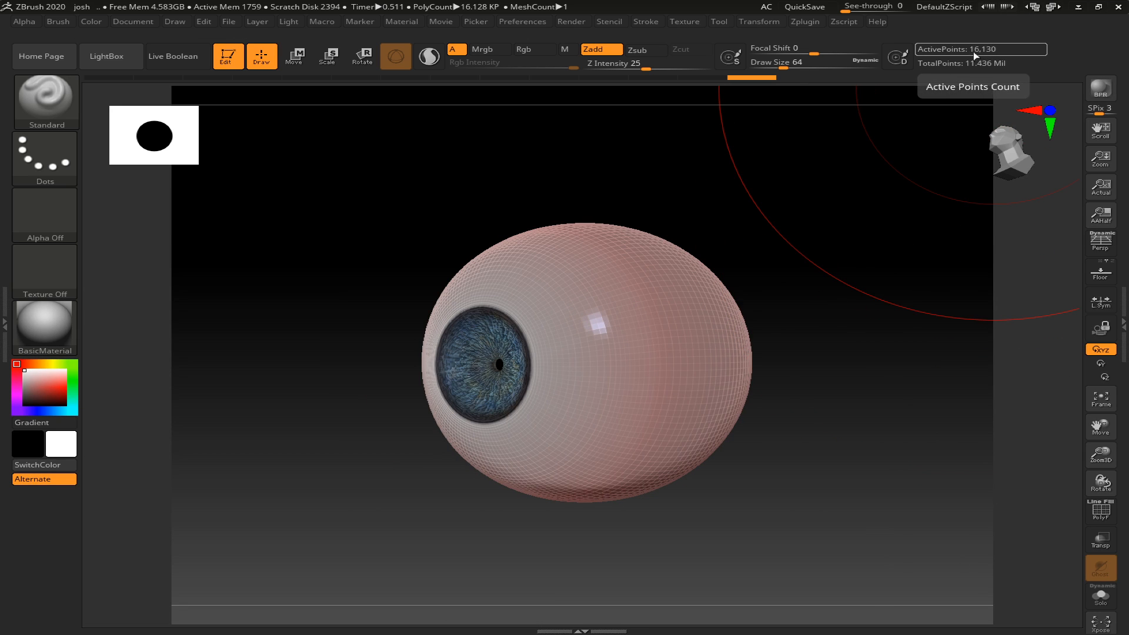
double_click(1121, 308)
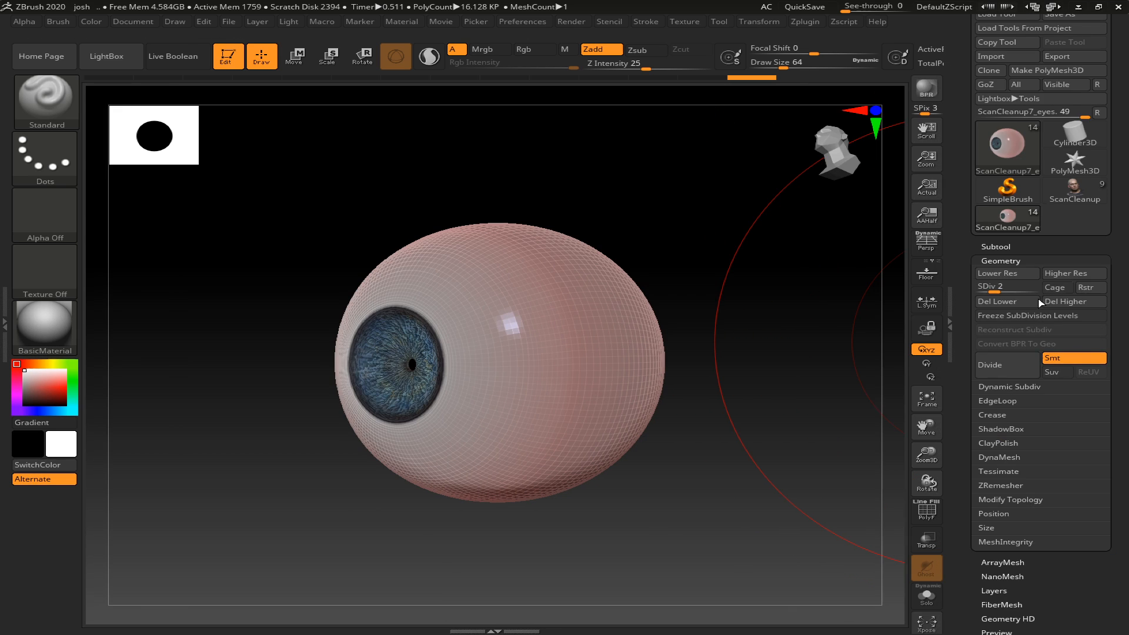
- Return the eye to subdivision level 1 in side view and mask its front half, including the iris, with MaskRect
mouse_move(778, 357)
mouse_down()
mouse_move(730, 360)
mouse_move(720, 396)
mouse_move(703, 398)
mouse_move(713, 406)
mouse_move(771, 357)
mouse_move(712, 366)
mouse_up()
key(shift+d)
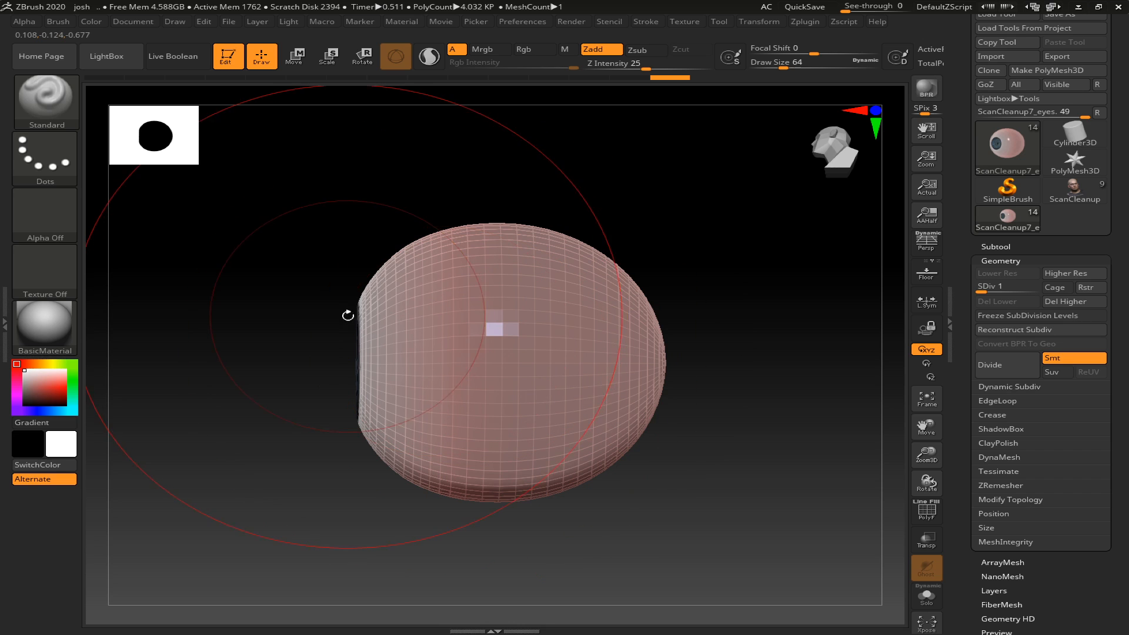
key(ctrl)
ctrl+click(59, 94)
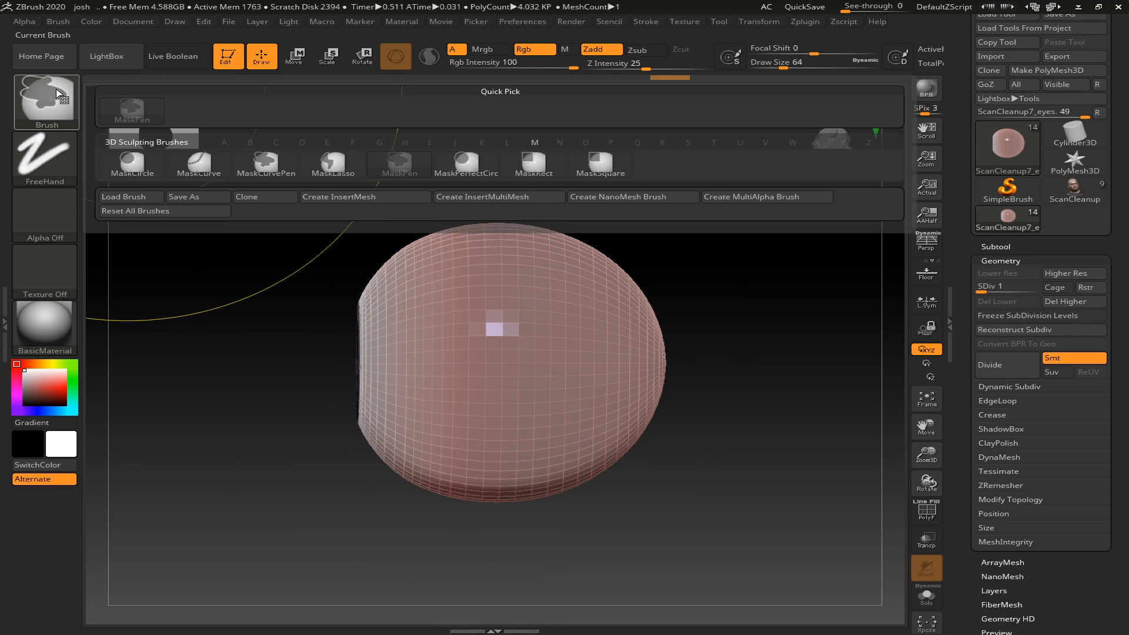
click(533, 163)
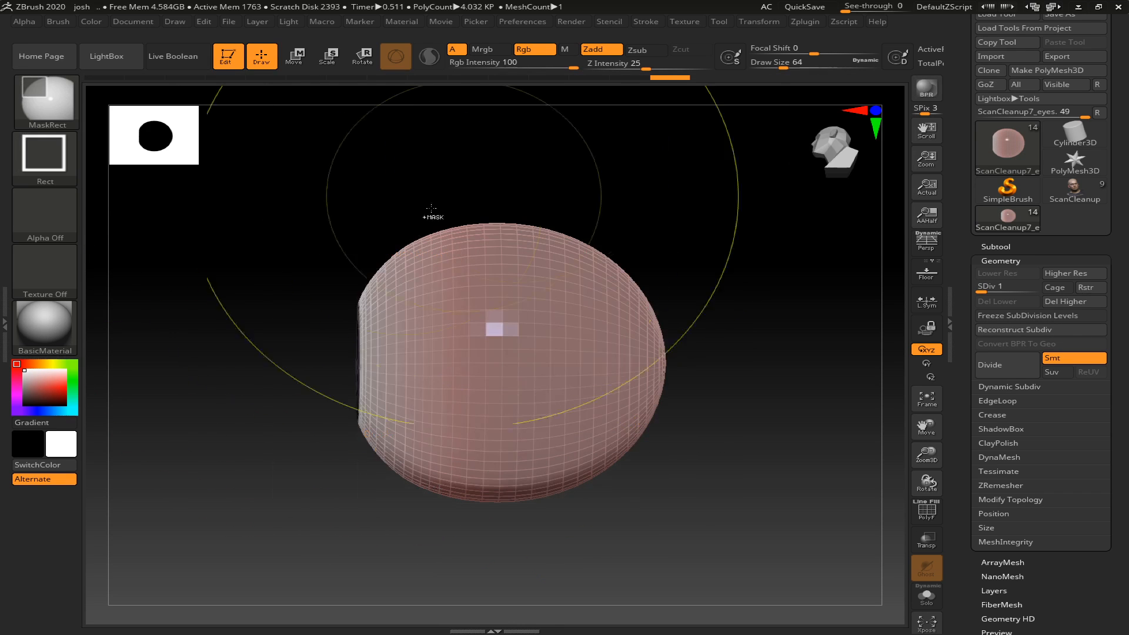
mouse_move(263, 191)
ctrl+mouse_down()
mouse_move(318, 330)
mouse_move(378, 564)
mouse_move(476, 600)
mouse_move(504, 595)
mouse_move(469, 585)
mouse_move(512, 585)
ctrl+mouse_up()
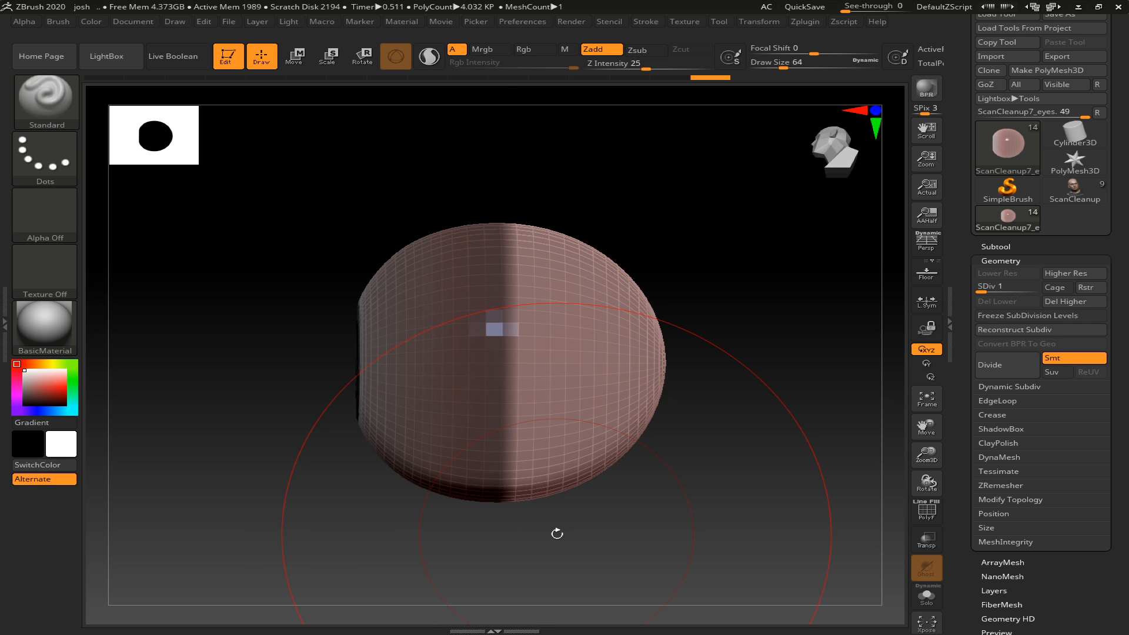
- Turn the masked front half into its own polygroup and show the polyframe to inspect the grouping
ctrl+click(559, 533)
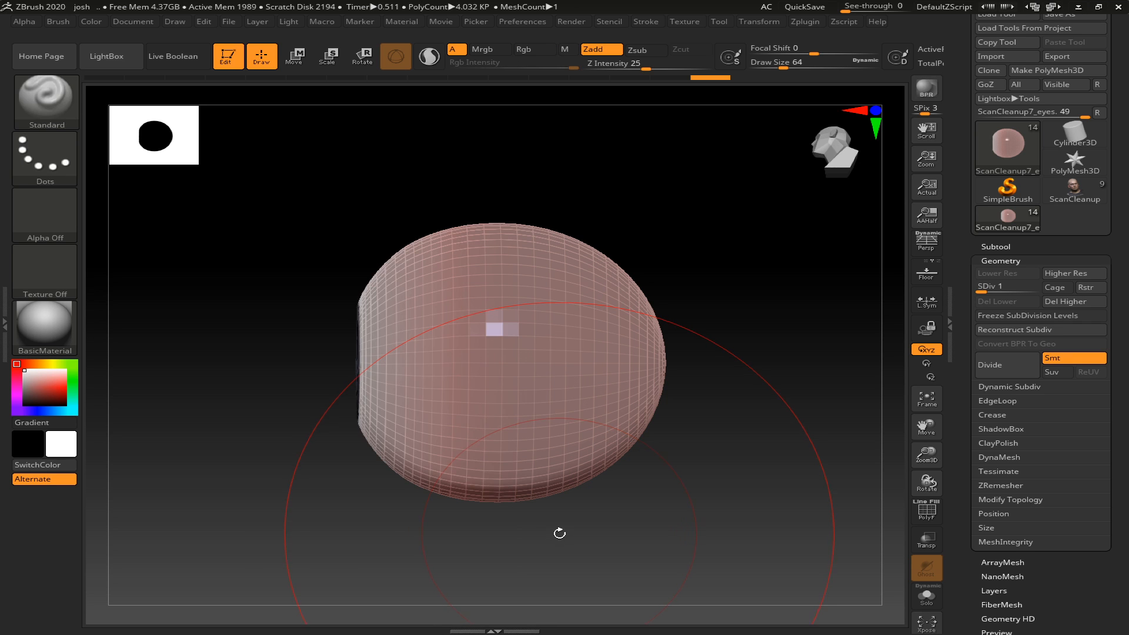
key(shift+f)
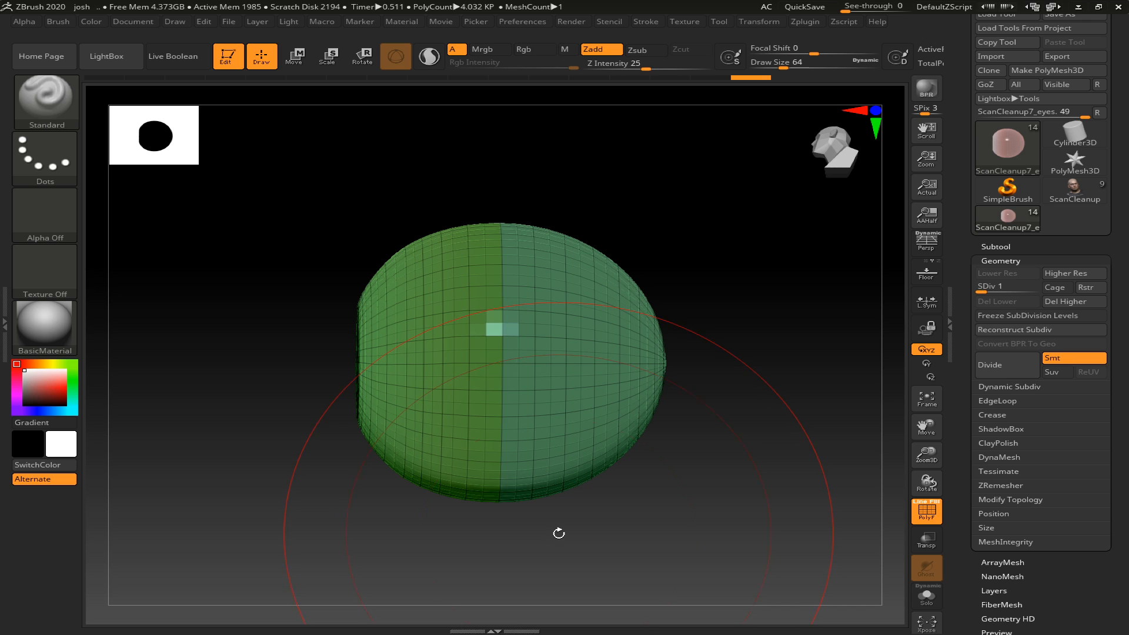
key(shift+f)
key(shift+f)
key(shift+f)
key(shift+f)
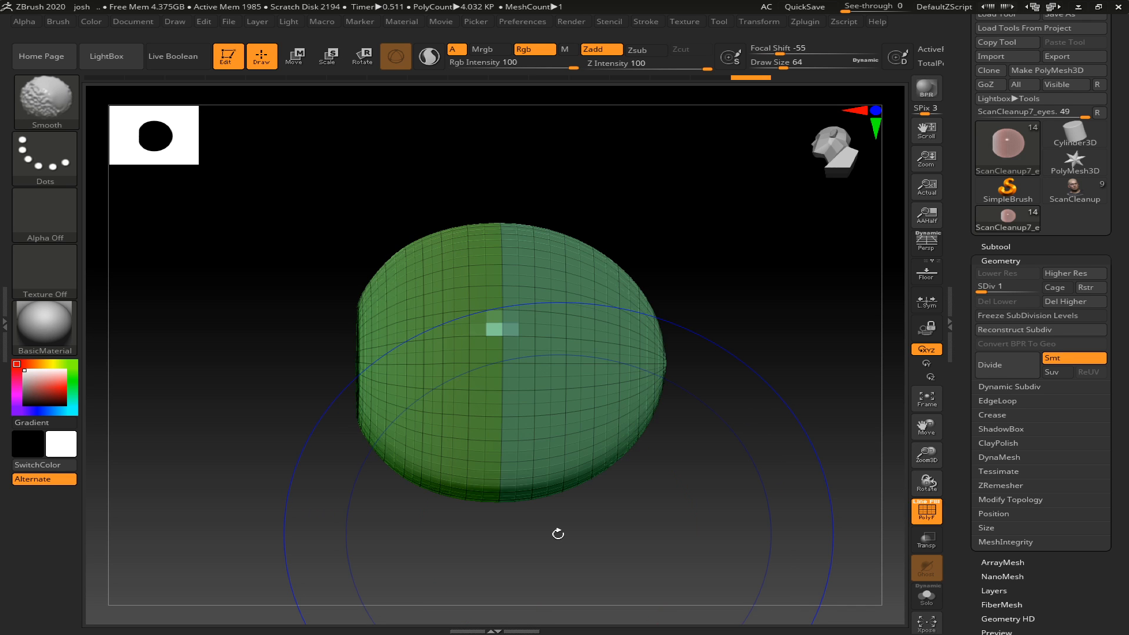
- Undo the grouping to restore the mask and create the front-half polygroup from it again
mouse_move(565, 526)
mouse_down()
mouse_move(541, 536)
mouse_move(602, 535)
mouse_move(552, 534)
mouse_move(564, 527)
mouse_up()
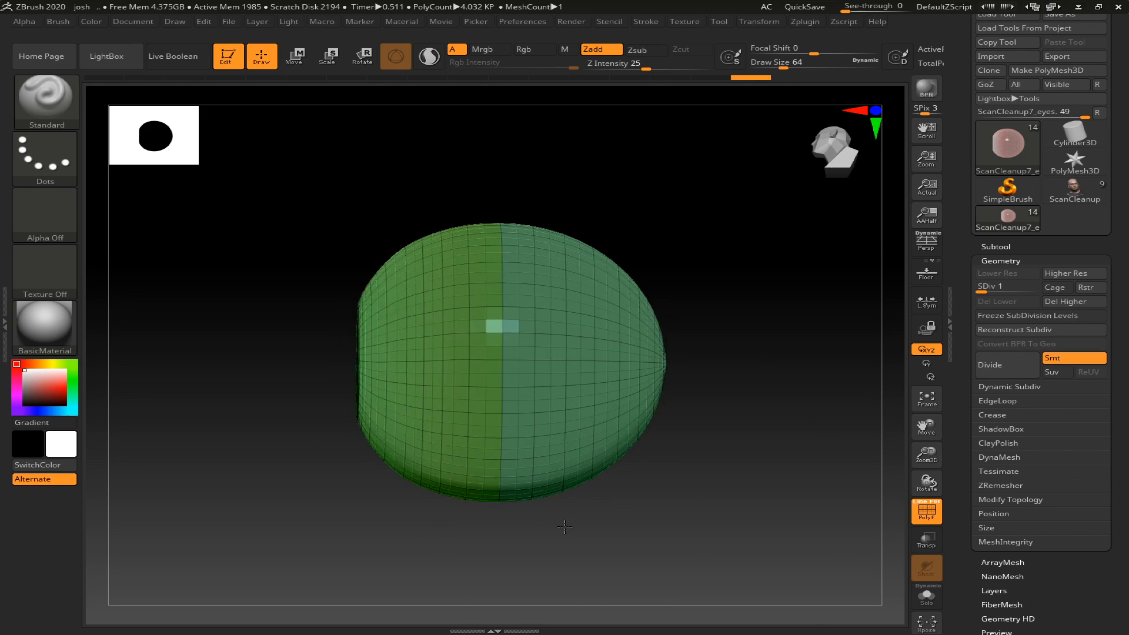
key(ctrl)
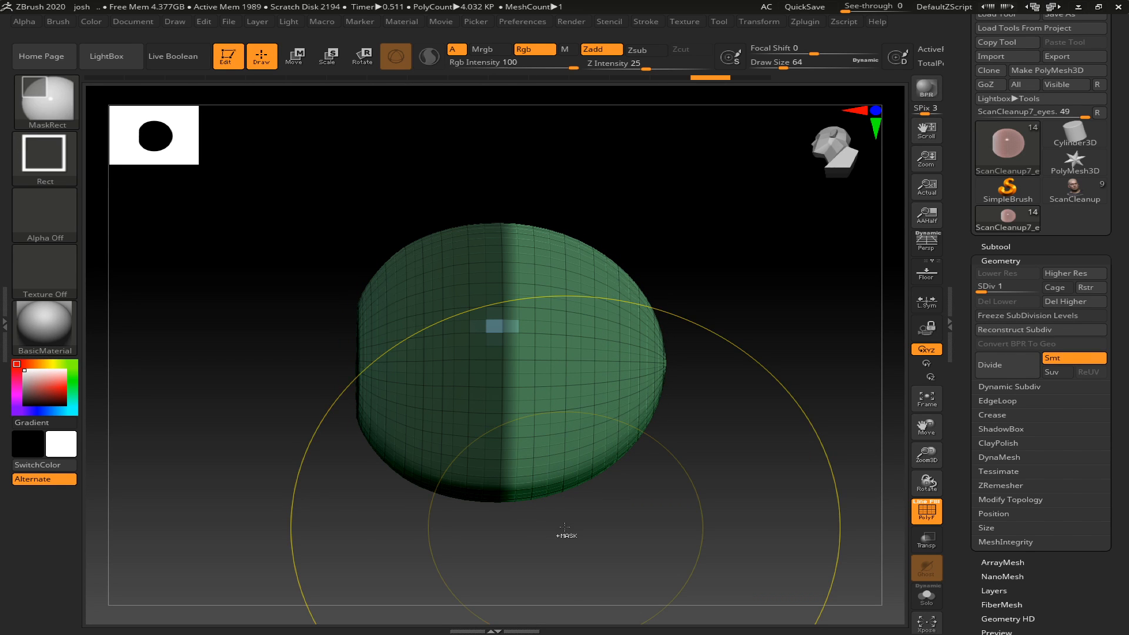
ctrl+click(564, 527)
key(ctrl+w)
key(ctrl+z)
key(ctrl+z)
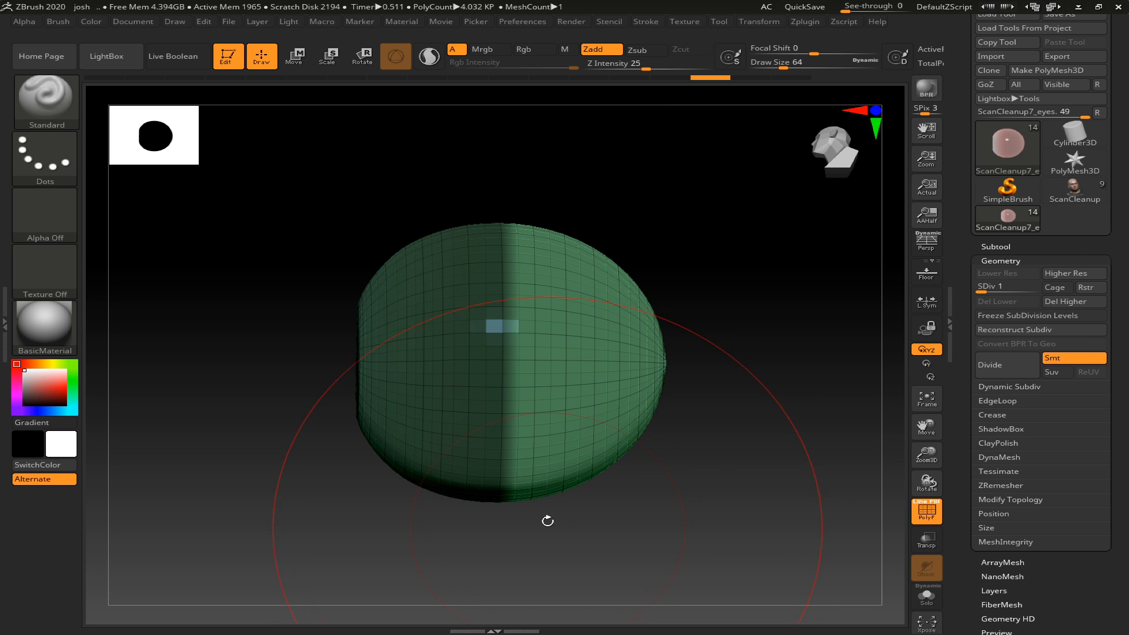
key(ctrl+w)
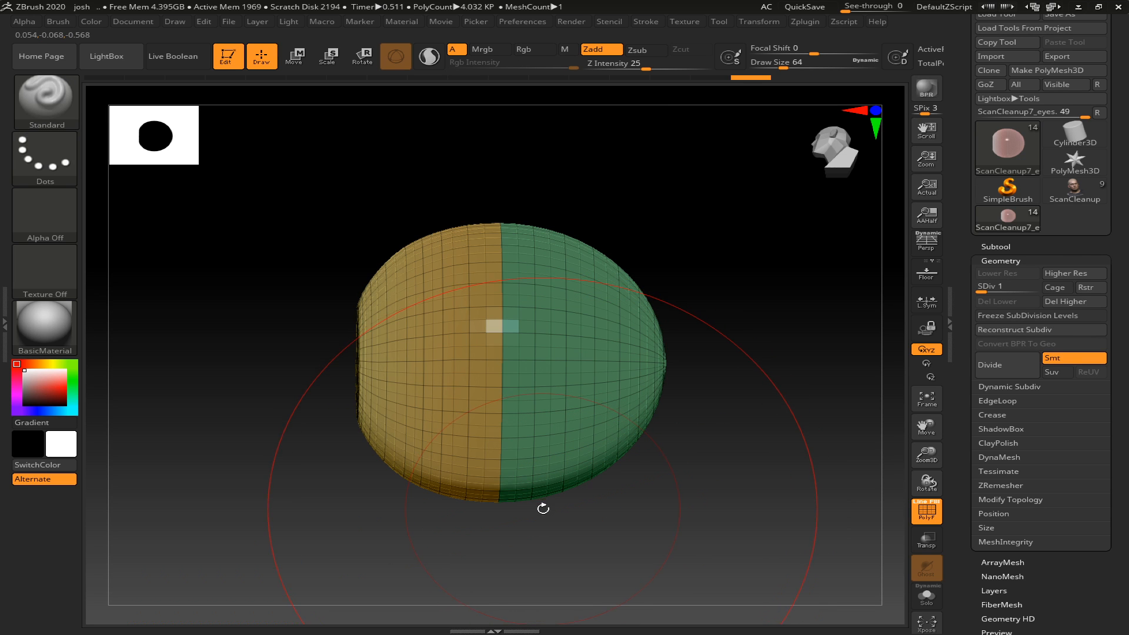
- Dock the Zplugin palette beside the canvas and expand its UV Master settings
mouse_move(605, 514)
mouse_down()
mouse_move(597, 492)
mouse_move(529, 512)
mouse_move(664, 486)
mouse_move(617, 487)
mouse_move(579, 532)
mouse_move(599, 504)
mouse_up()
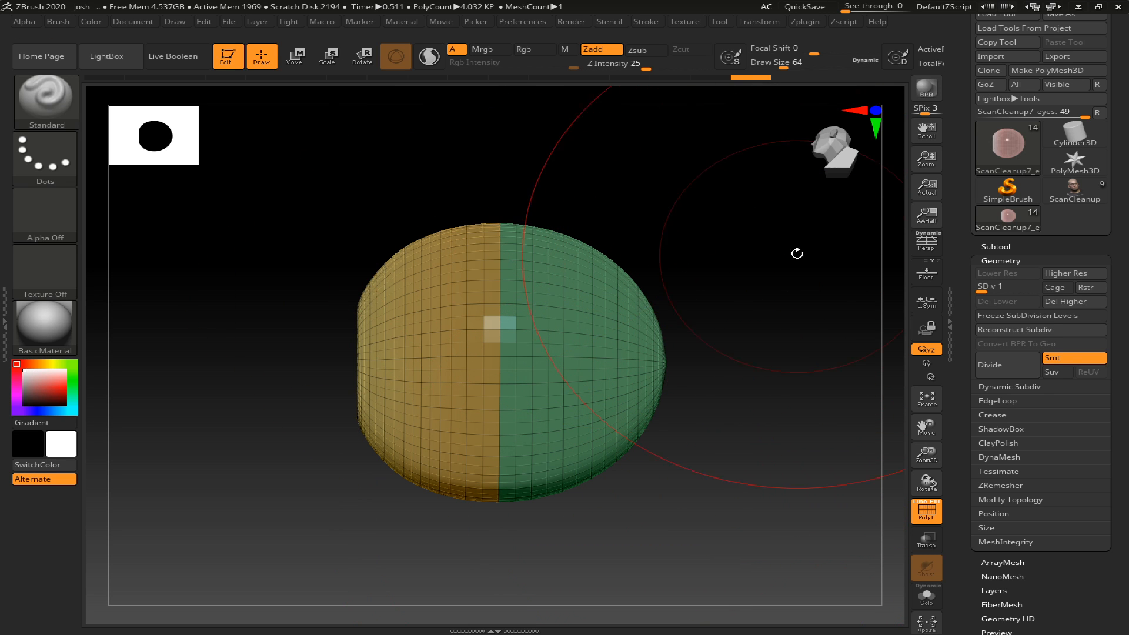
click(807, 24)
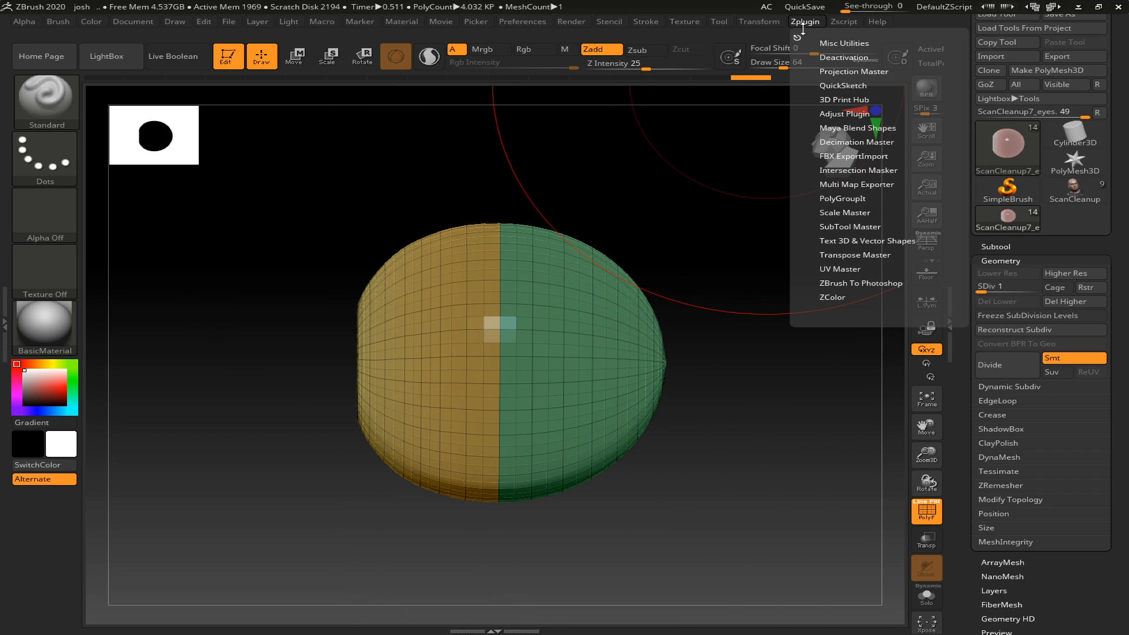
click(795, 37)
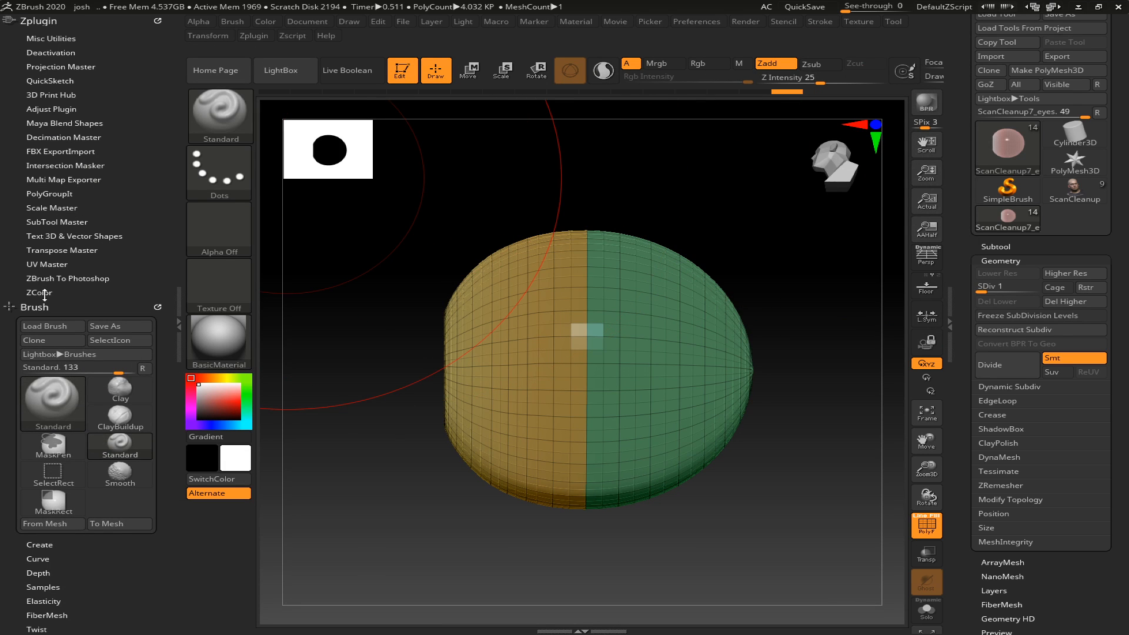
click(61, 266)
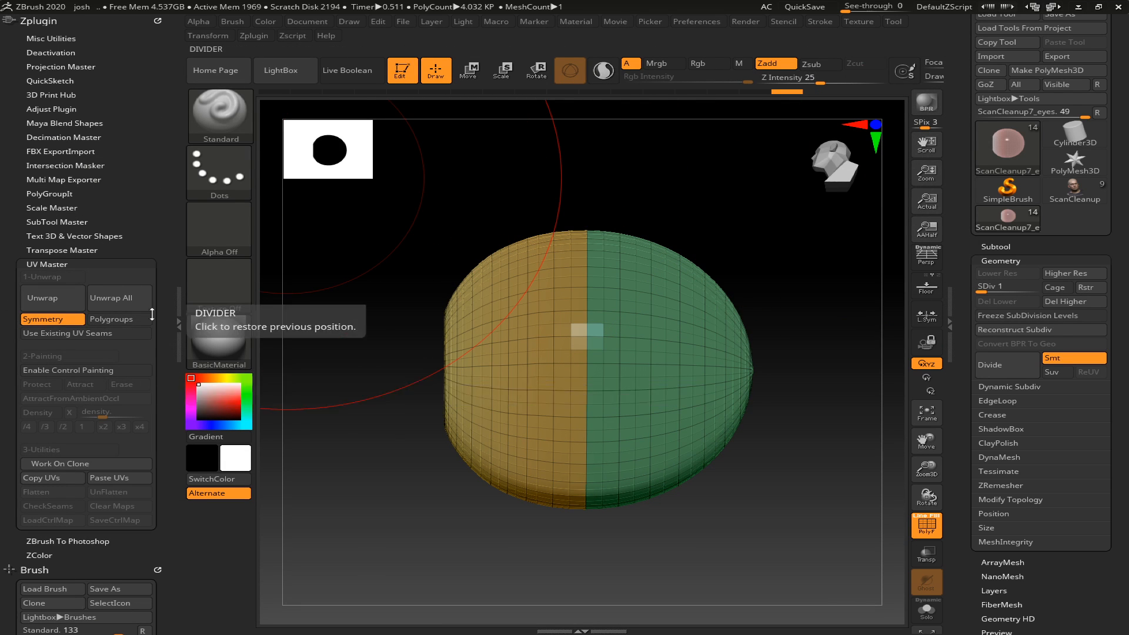
- Unwrap the eye in UV Master with Symmetry off and Polygroups on, and preview the flattened UVs
click(61, 321)
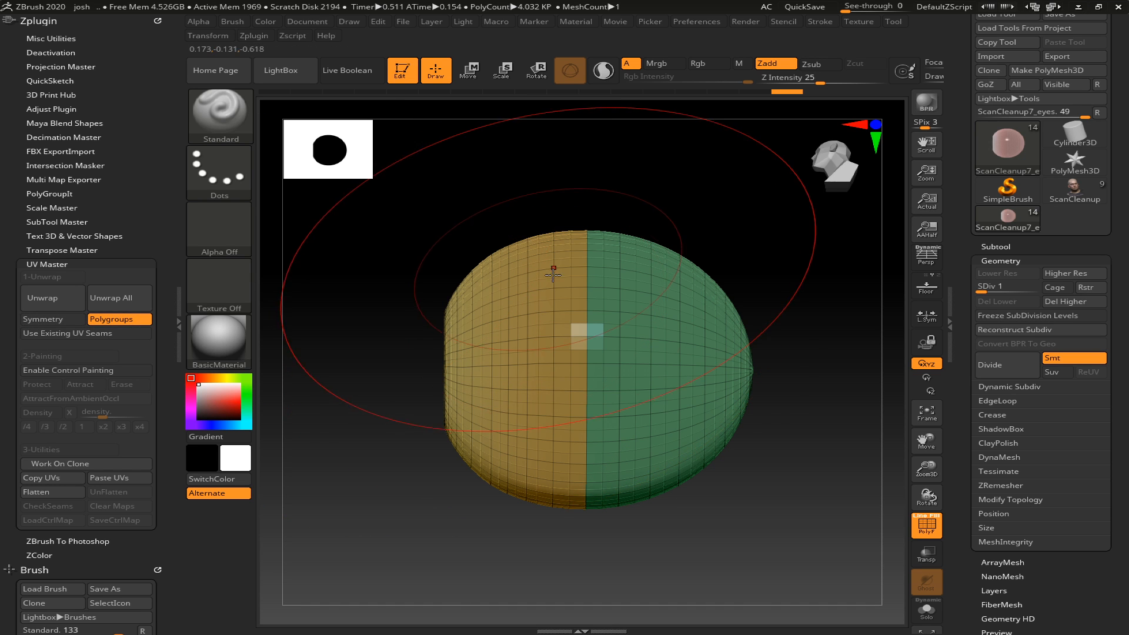
drag(363, 283, 404, 285)
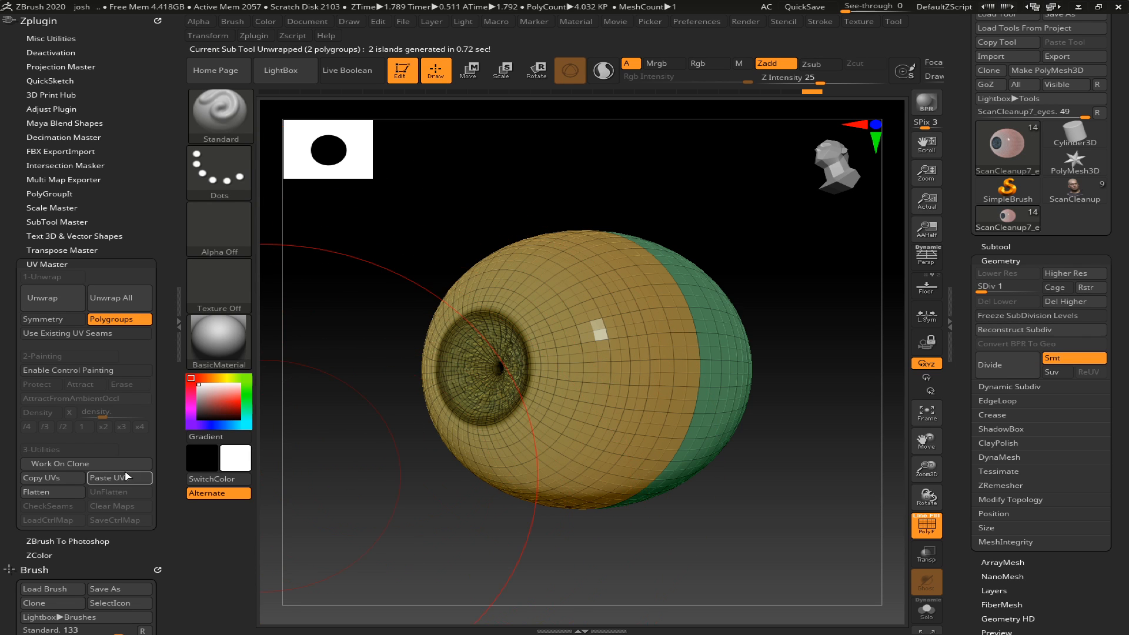
click(51, 493)
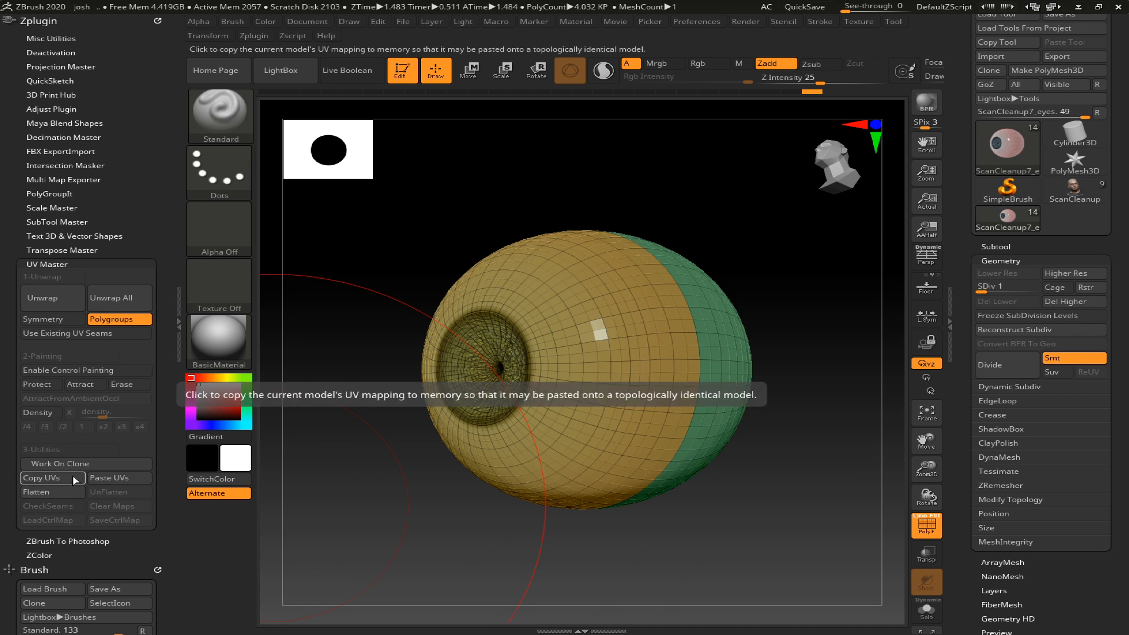
click(73, 264)
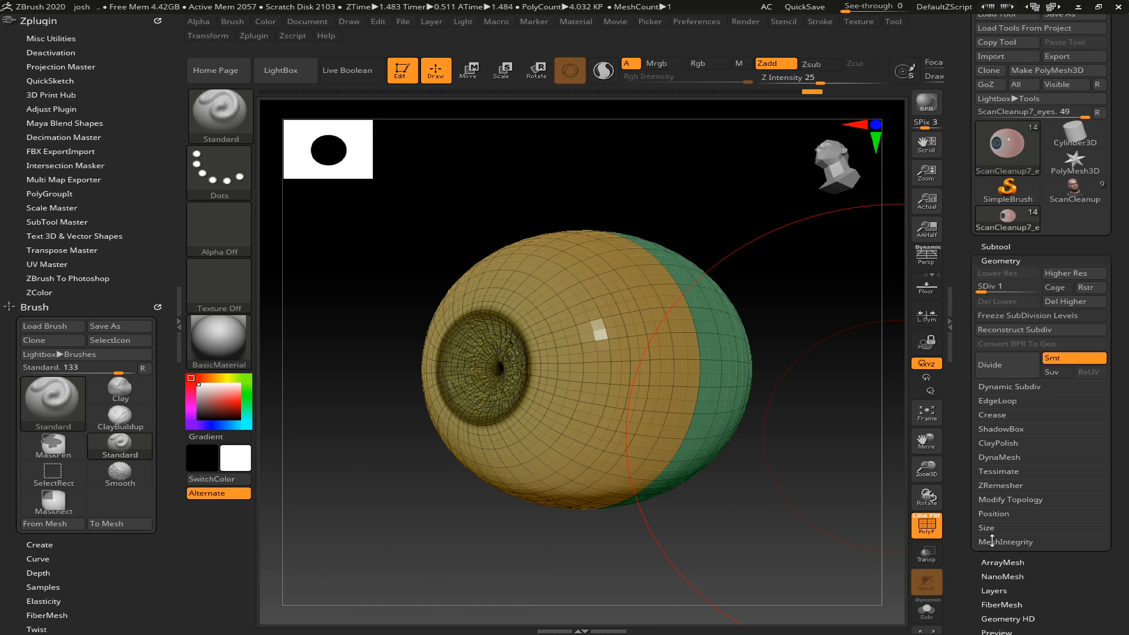
- Create a texture map for the eye from the UV overlap check
drag(1108, 581, 1064, 564)
click(1026, 479)
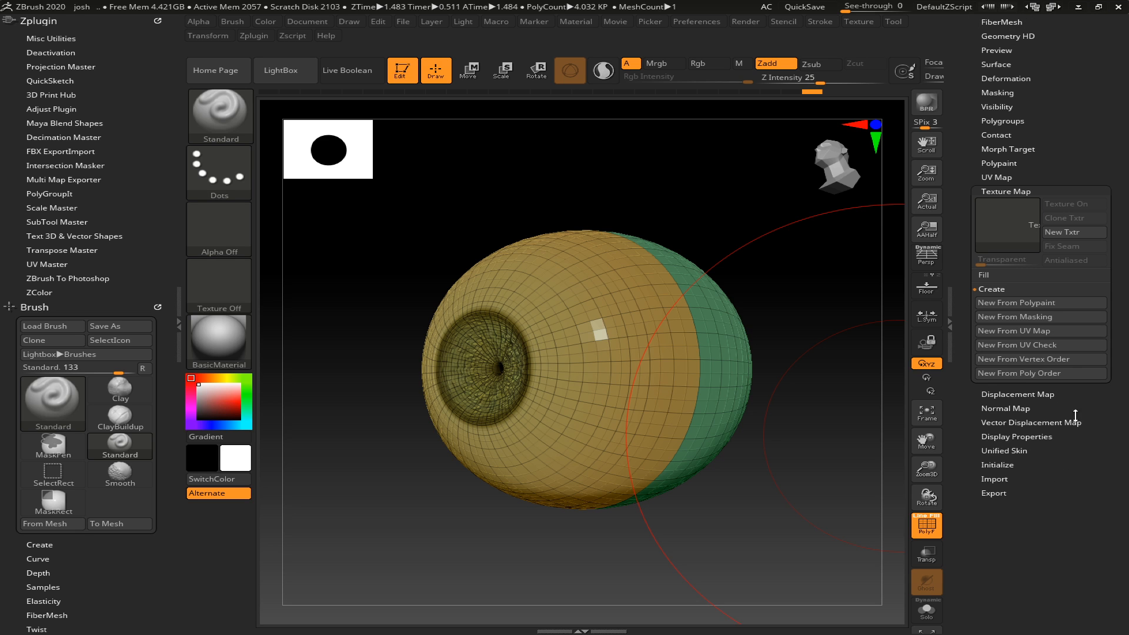
click(1039, 345)
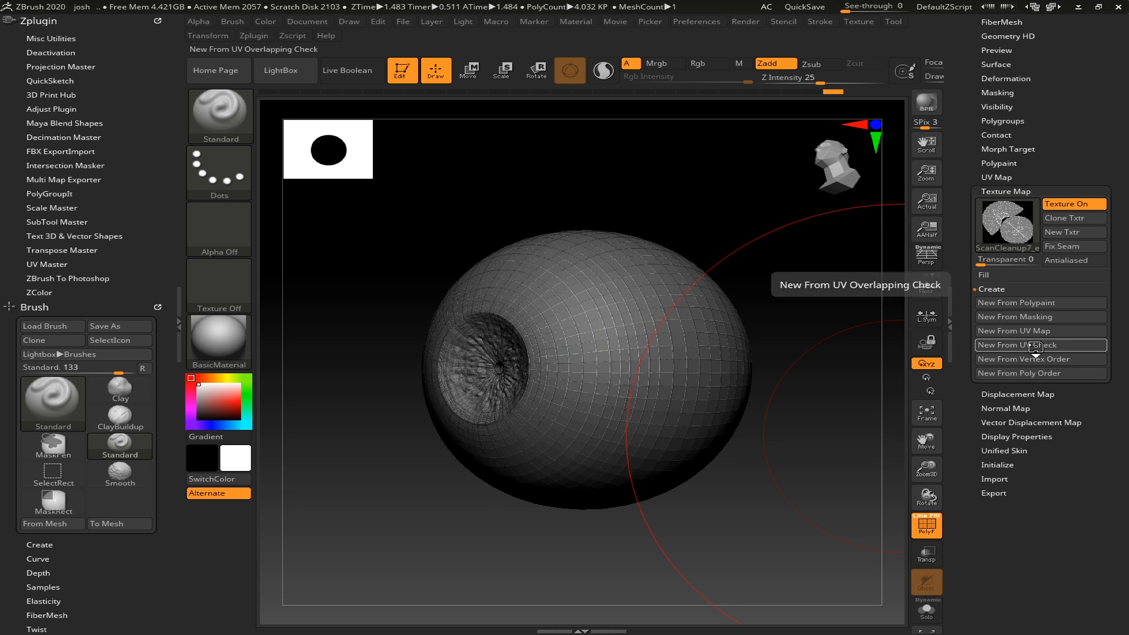
- Examine the UV islands in the texture map preview and compare them with the front and back of the eye
mouse_move(1014, 225)
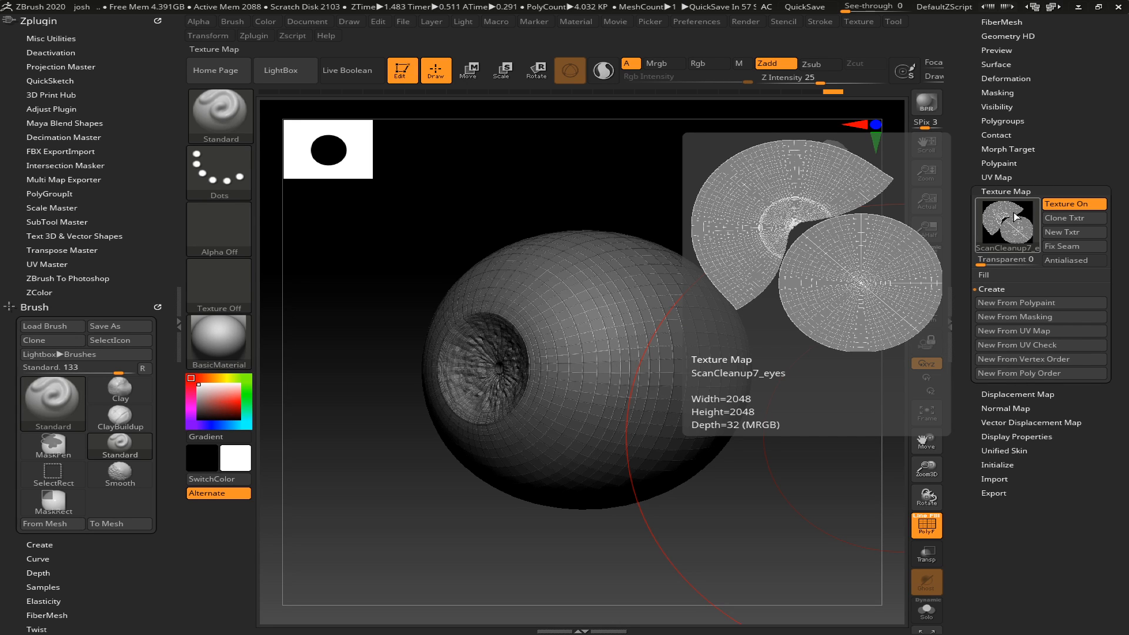
drag(789, 254, 817, 306)
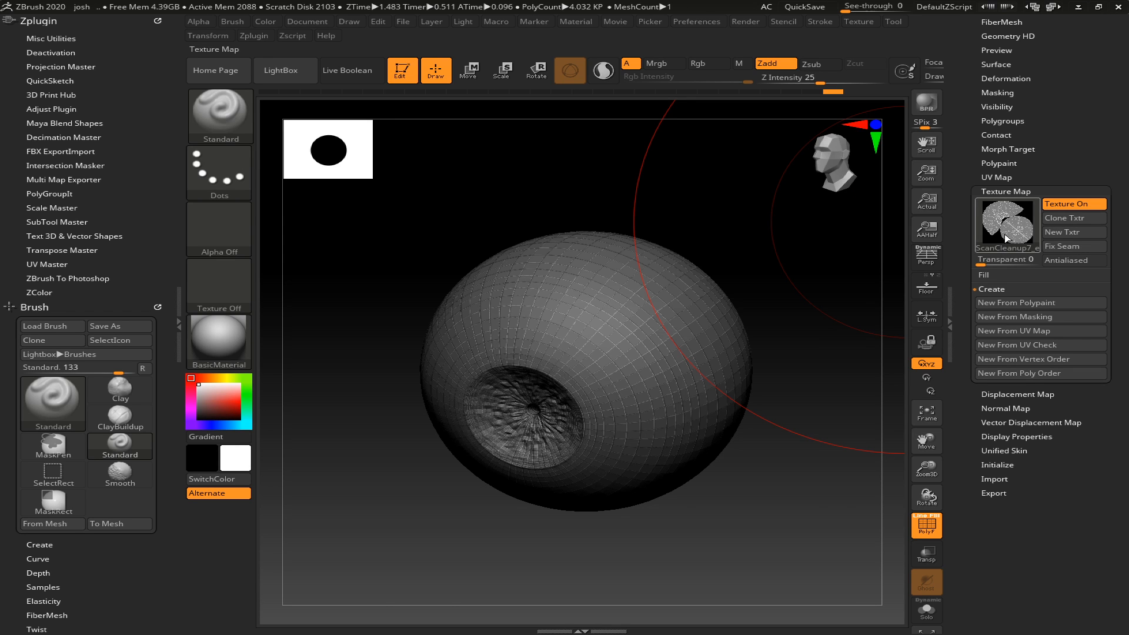
click(1004, 238)
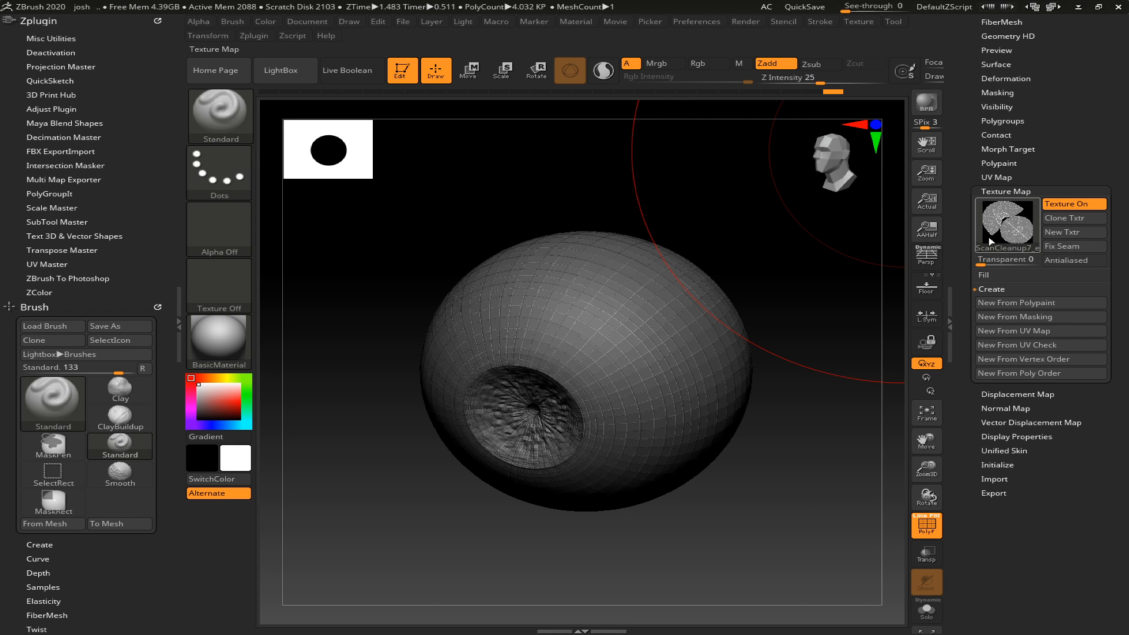
drag(723, 234, 707, 235)
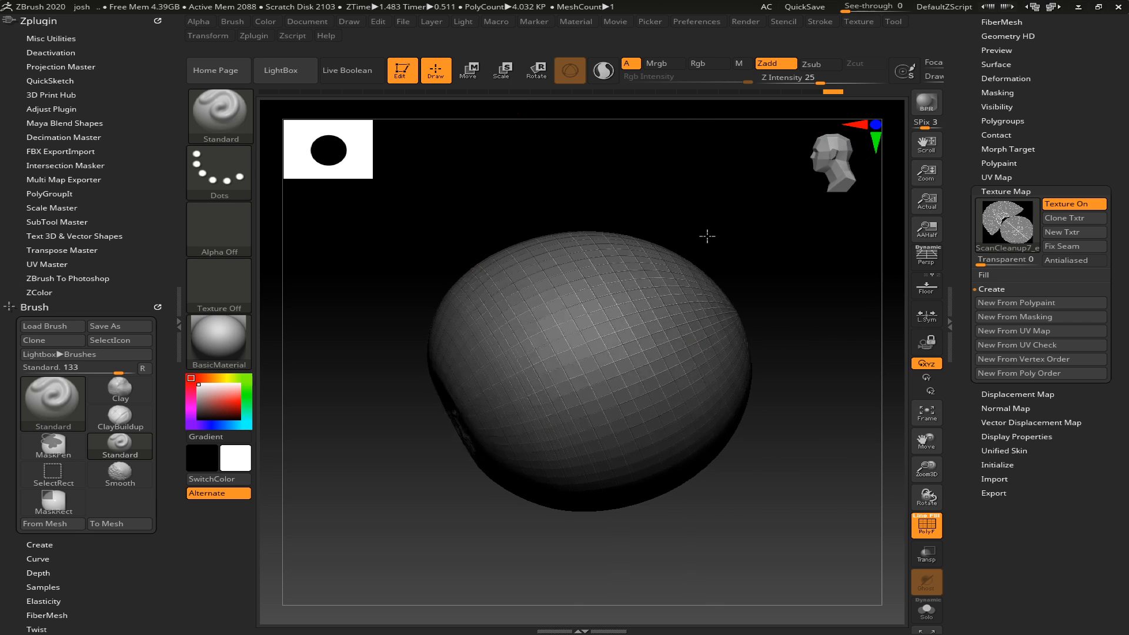
mouse_move(1003, 239)
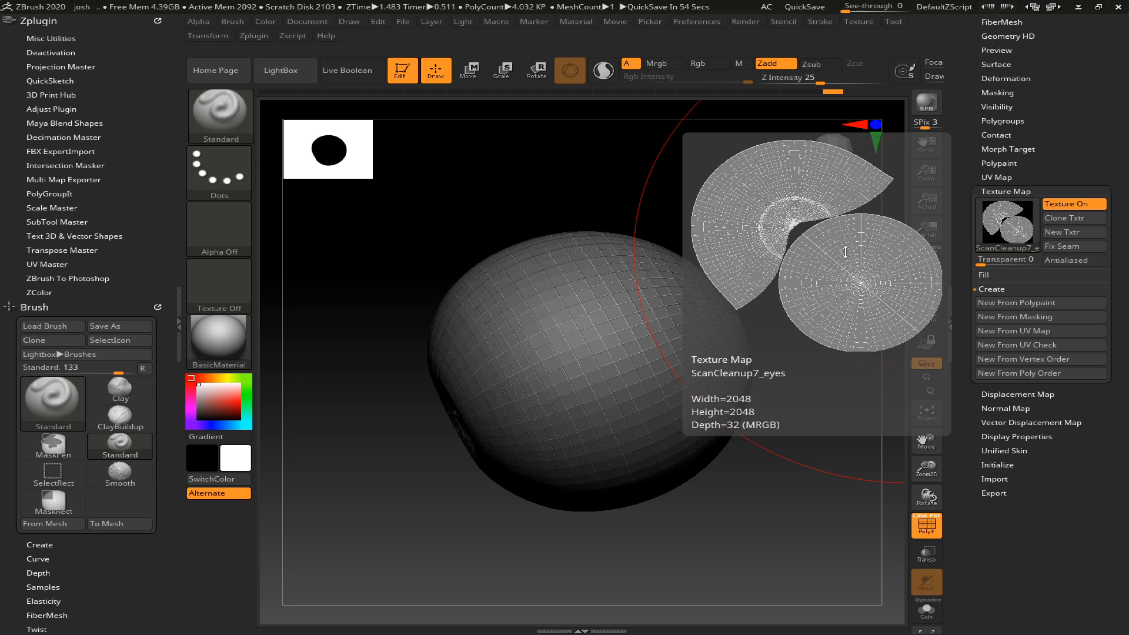
drag(512, 529, 436, 466)
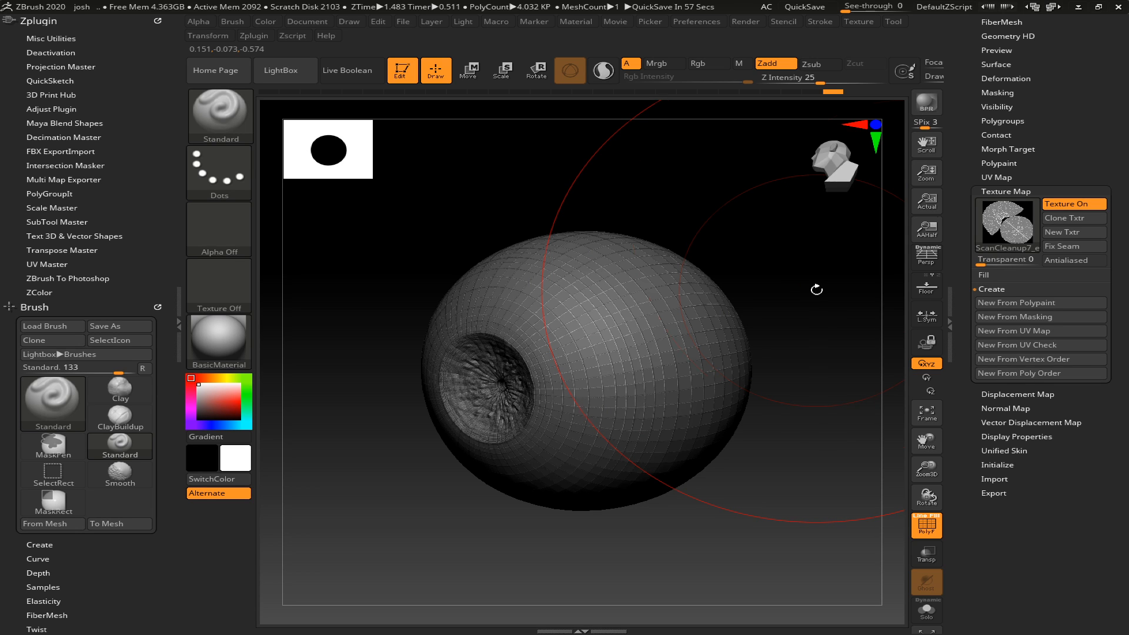
- Turn off the UV check texture and raise the eye to its highest subdivision level with the polyframe hidden
click(1097, 205)
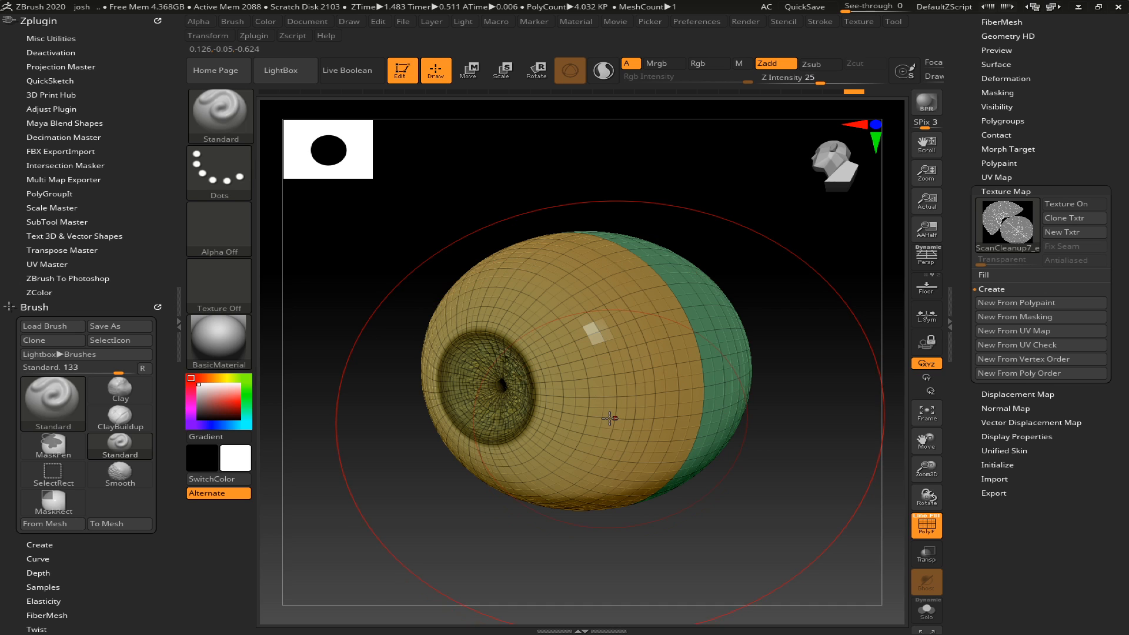
key(ctrl+d)
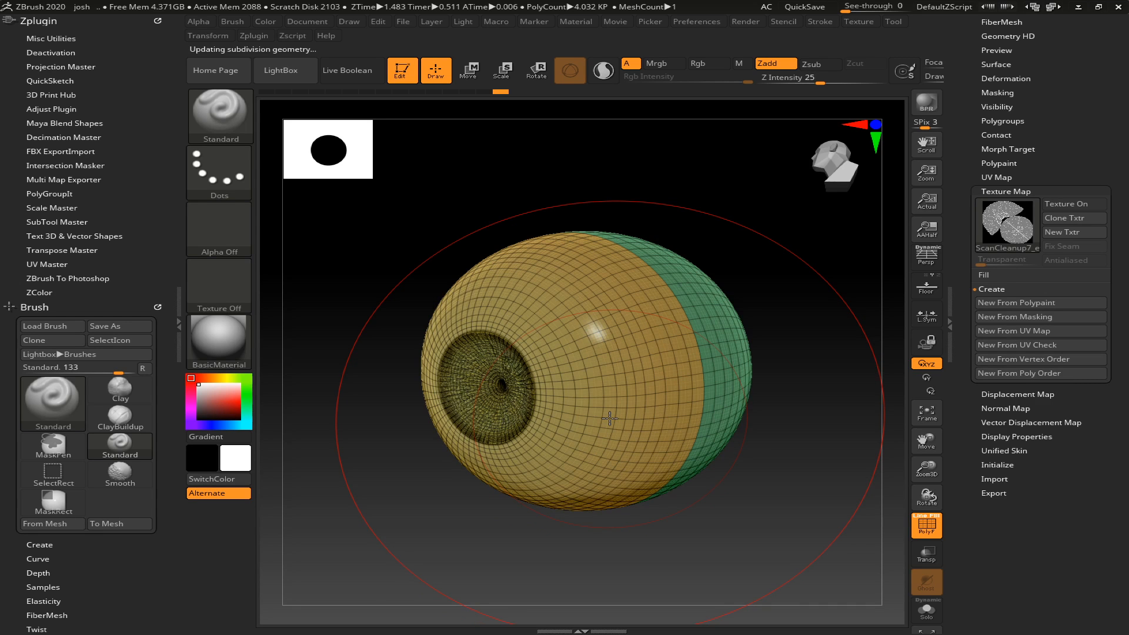
key(c)
key(shift+f)
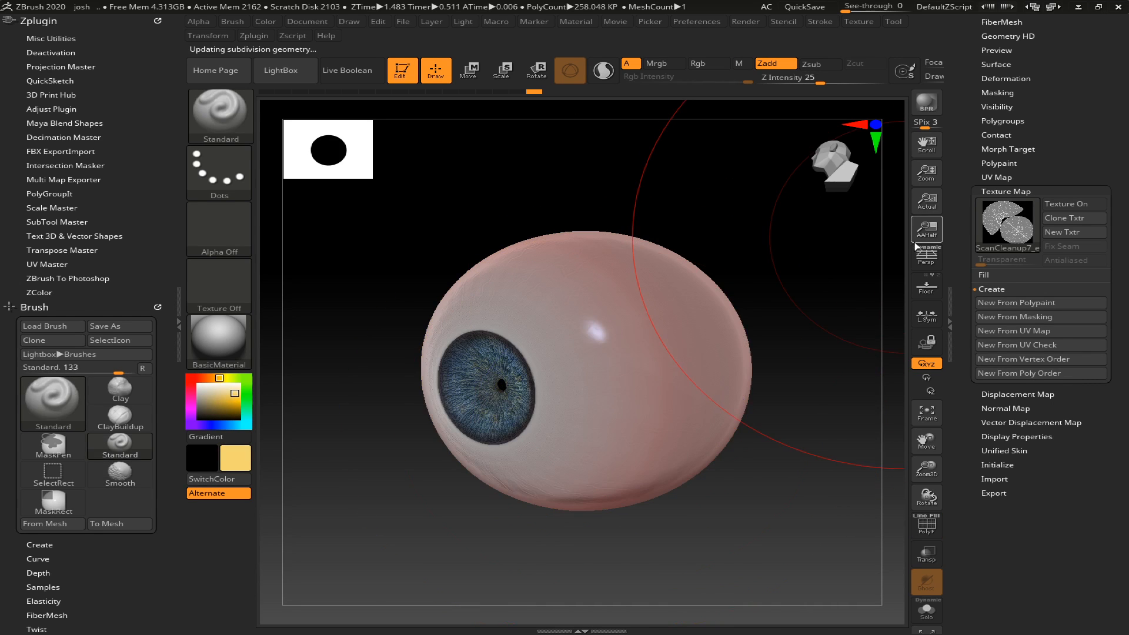
- Collapse the side trays to check the eye's active point count, and restore the Tool tray
click(948, 287)
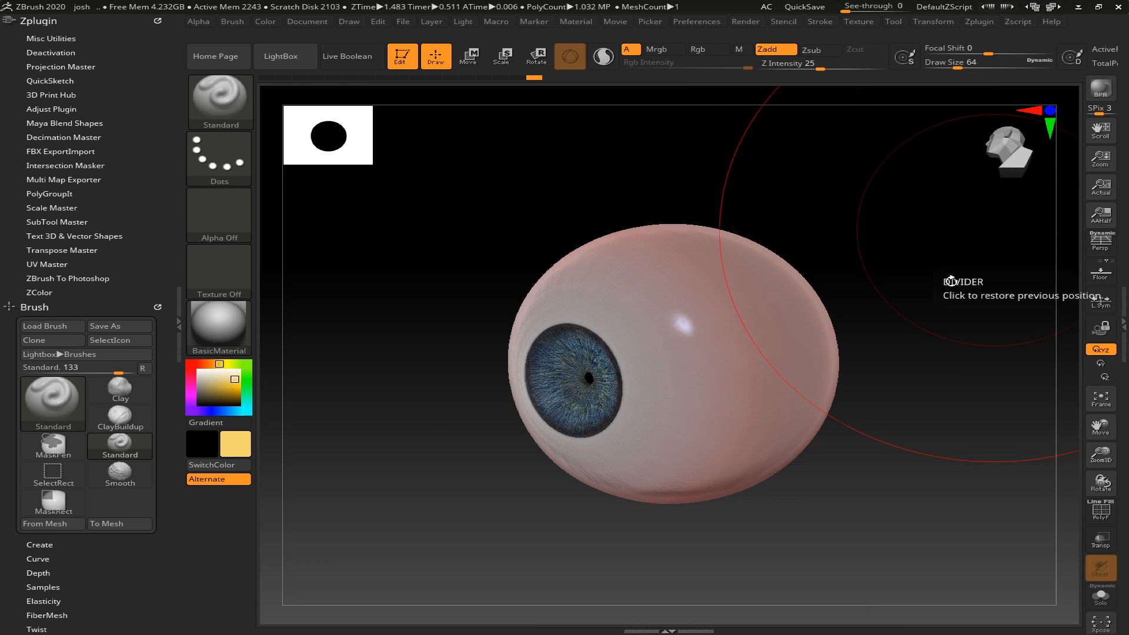
click(178, 333)
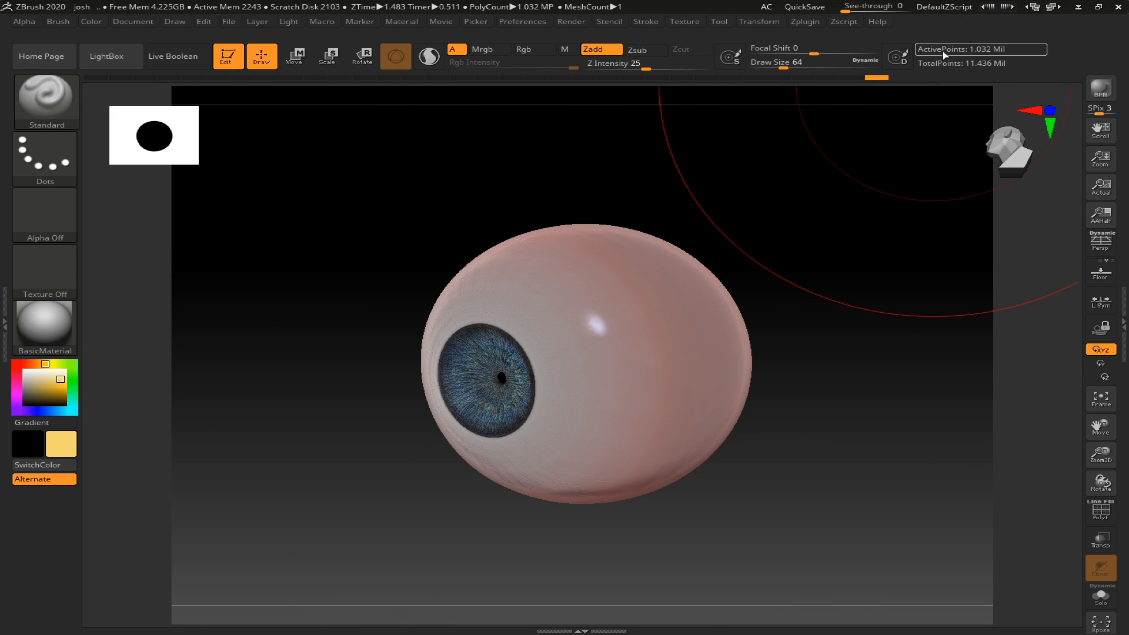
drag(835, 357, 806, 360)
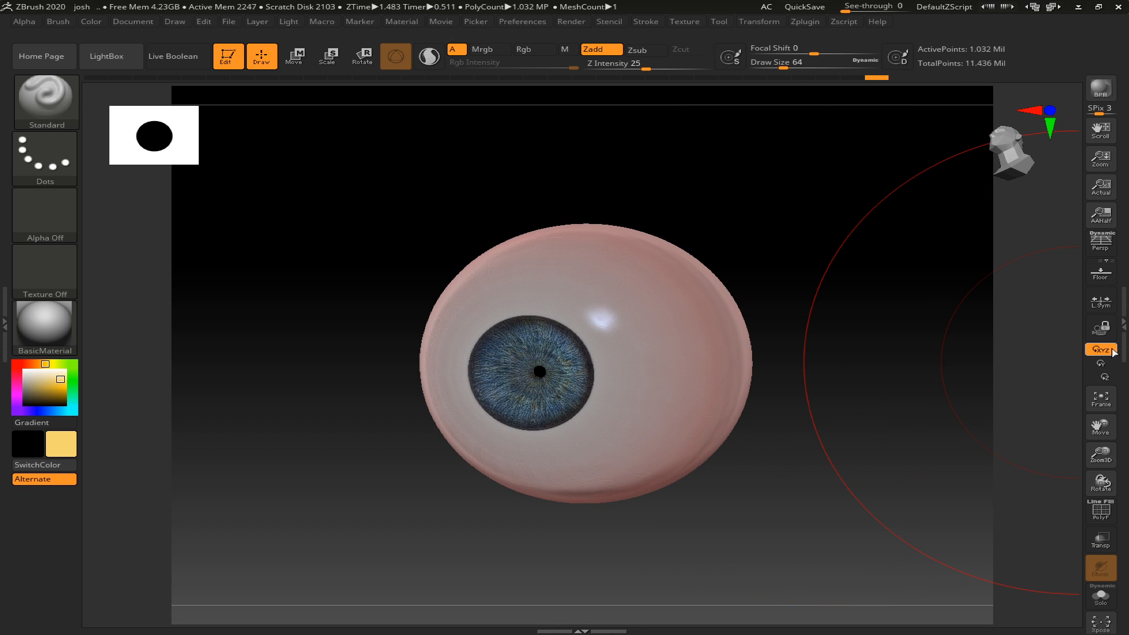
click(1123, 324)
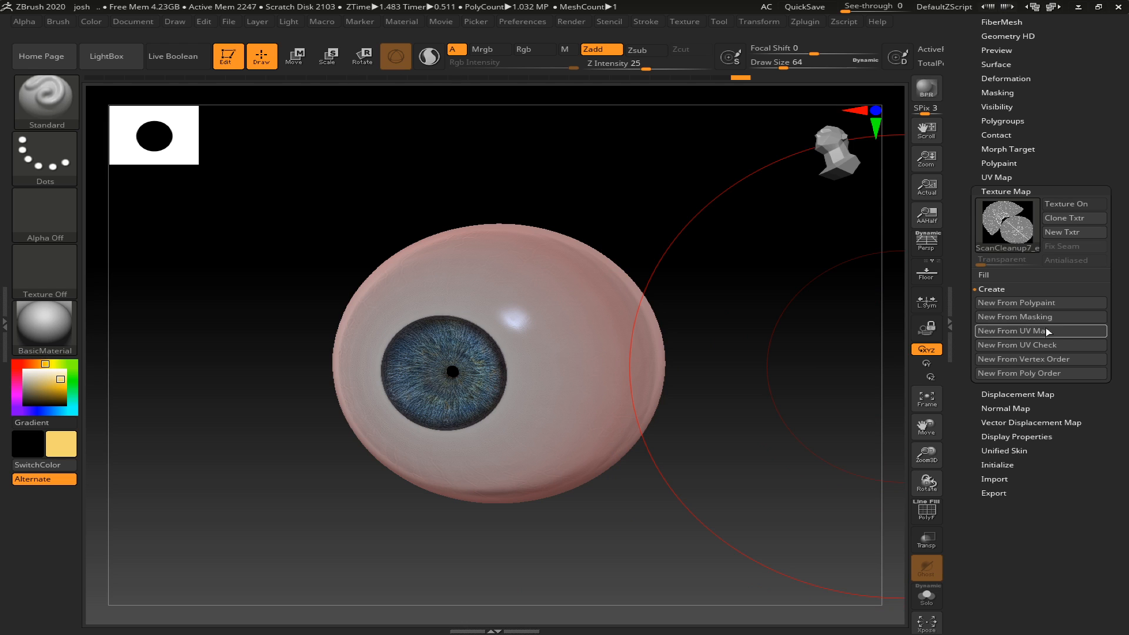
- Create a texture map from the eye's polypaint and clone it to the current texture slot
click(1016, 303)
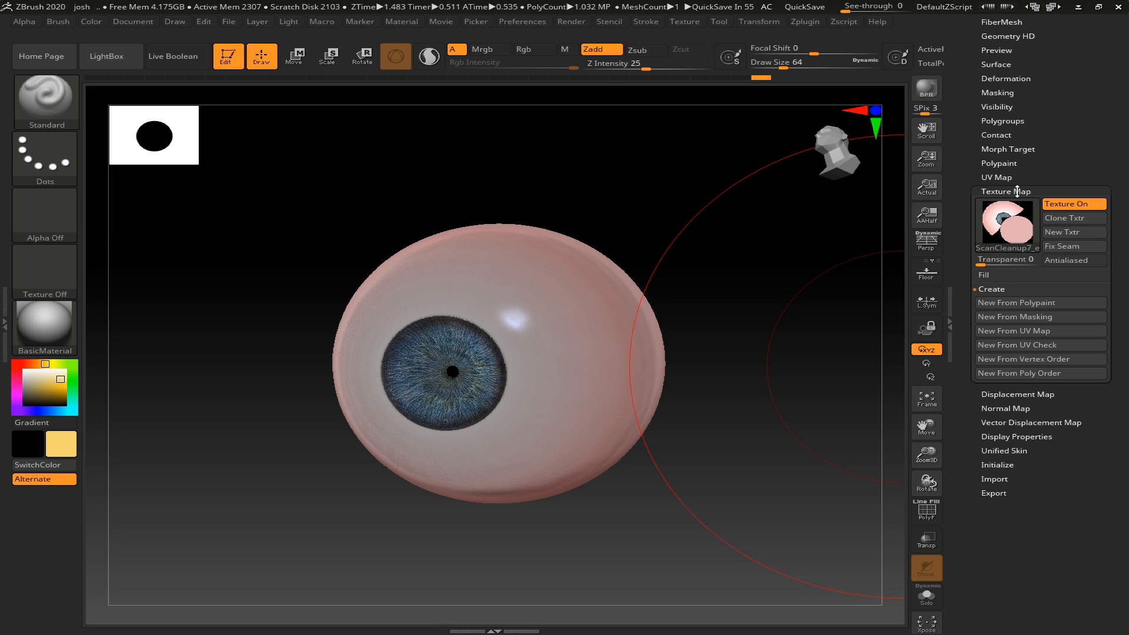
click(1079, 219)
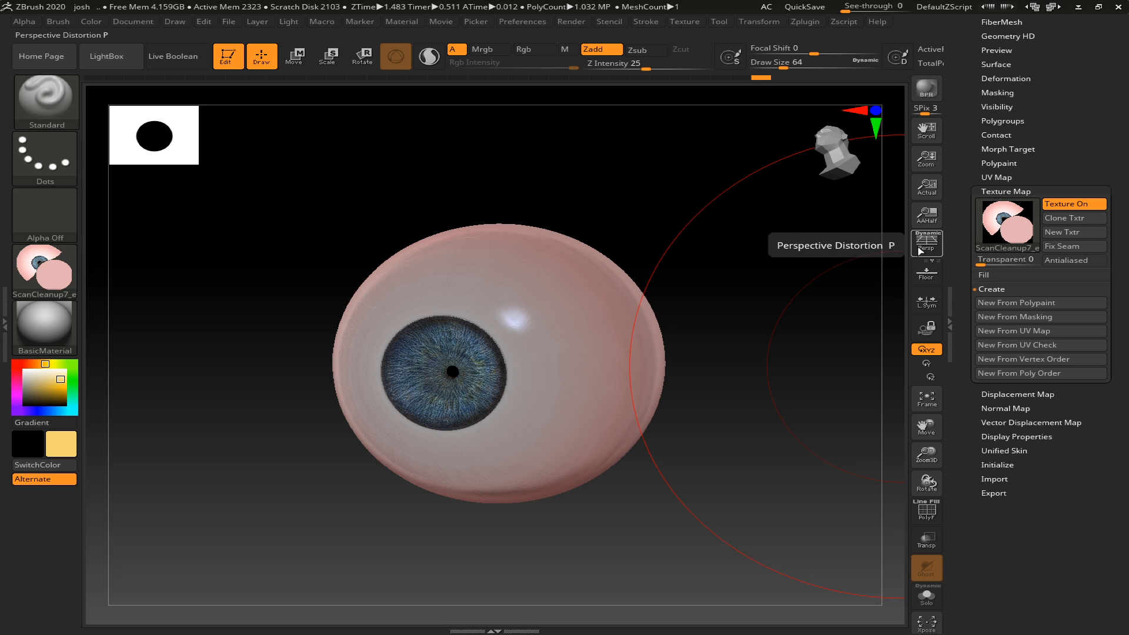
- Export the cloned eye texture as a renamed BMP file in the 3rd try folder
click(36, 279)
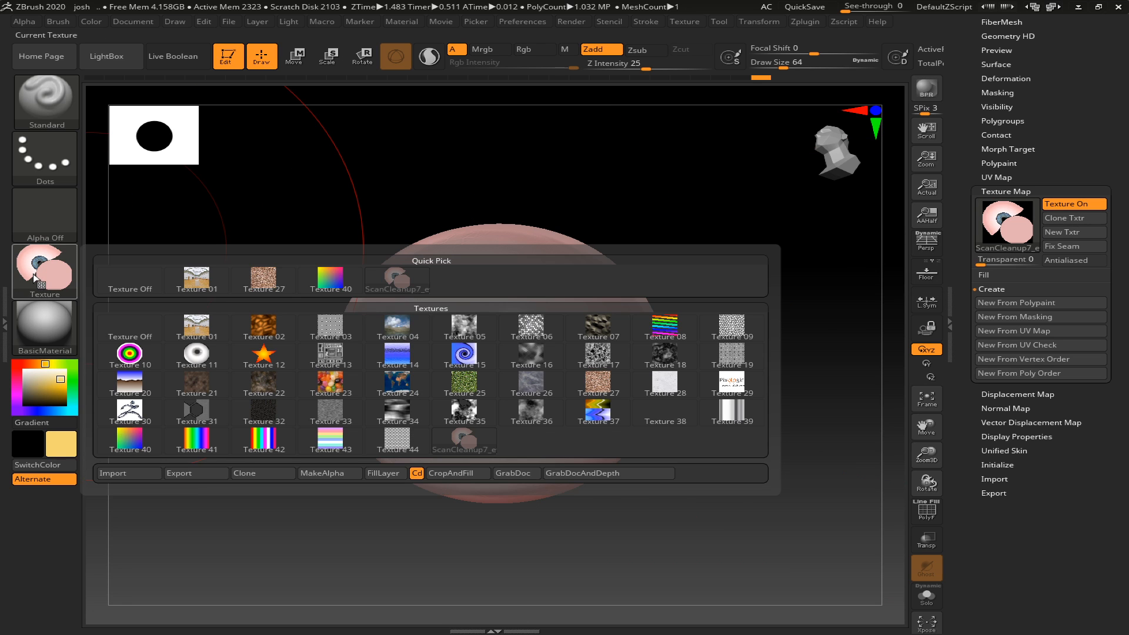
click(191, 474)
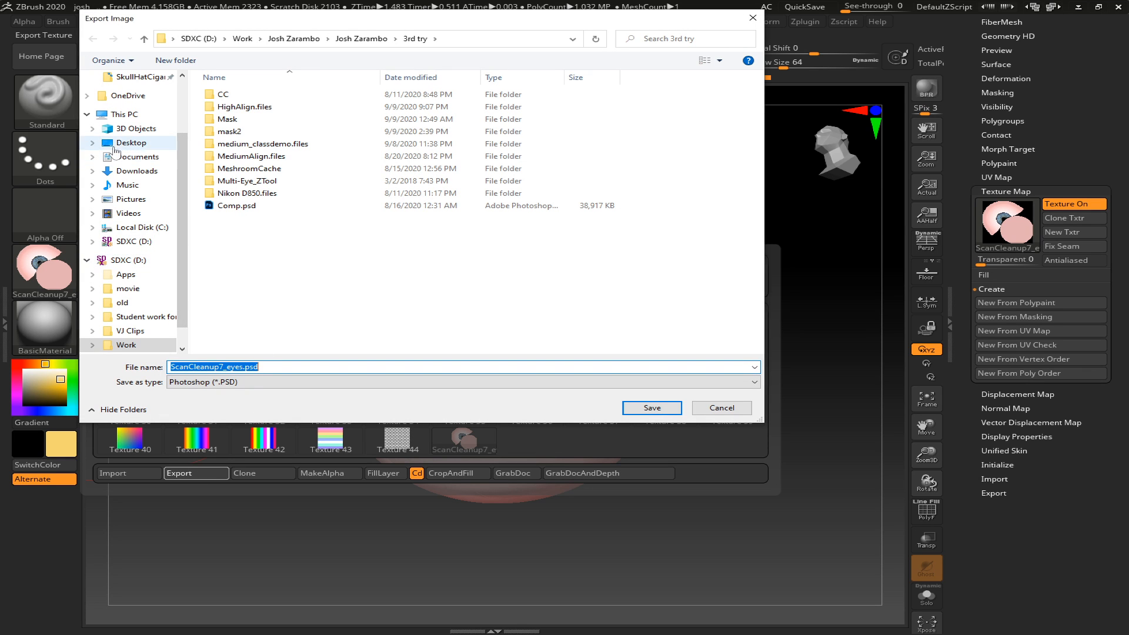
click(132, 142)
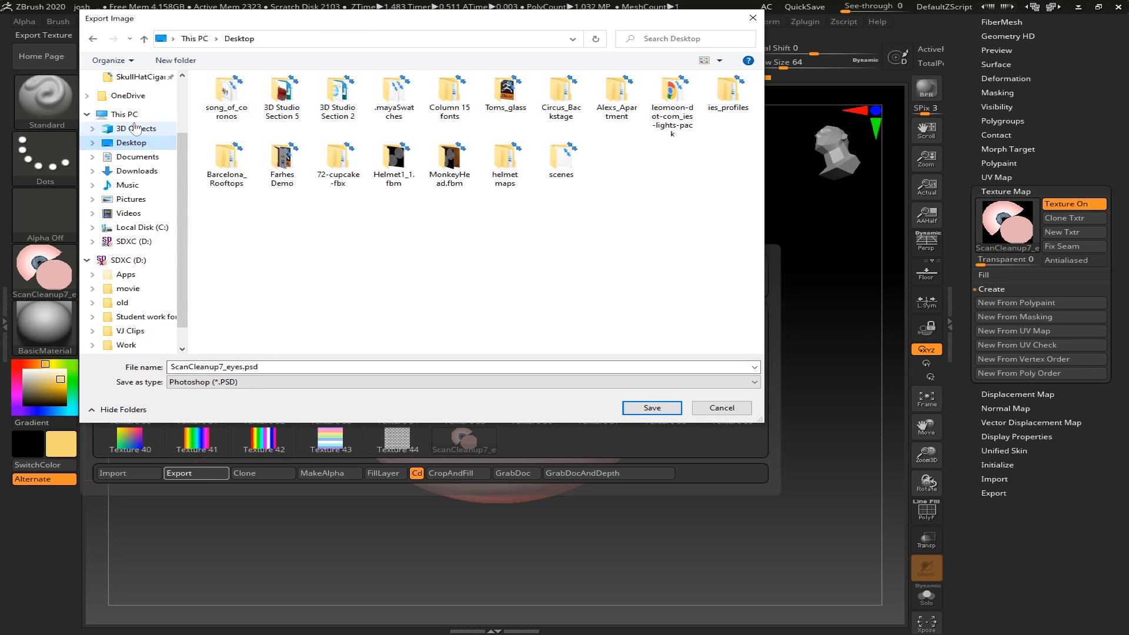
click(94, 39)
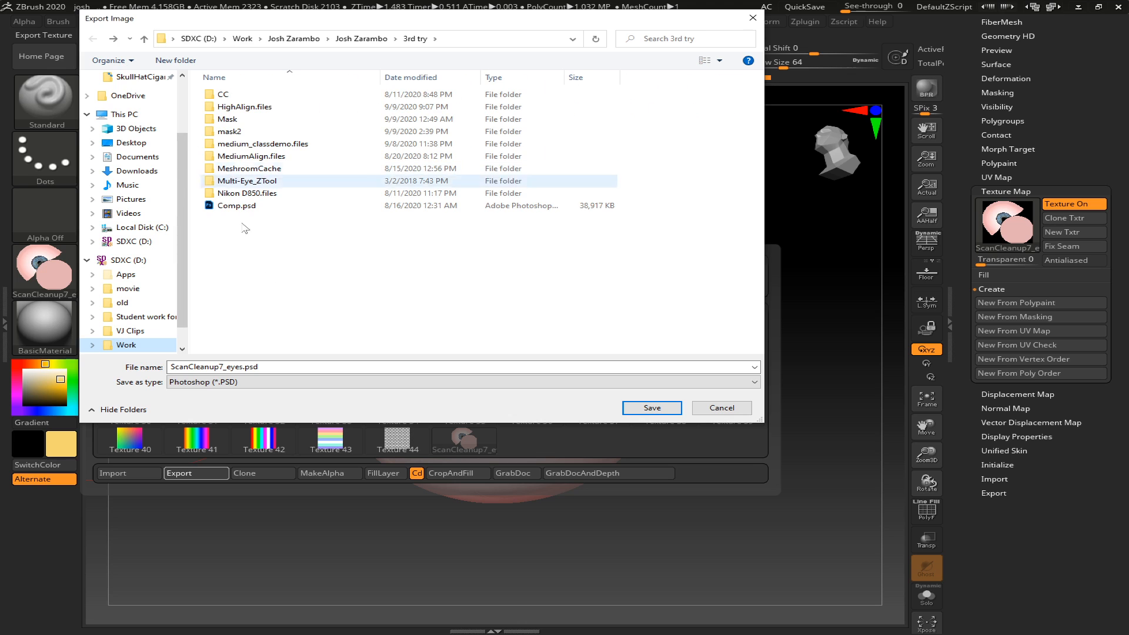
click(282, 382)
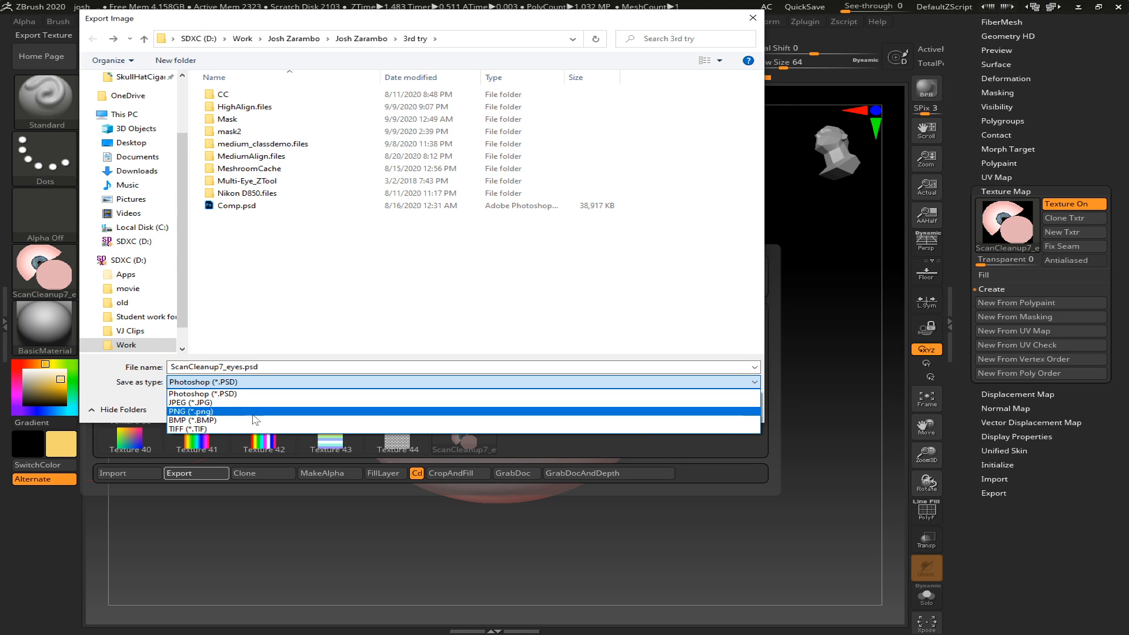
click(254, 420)
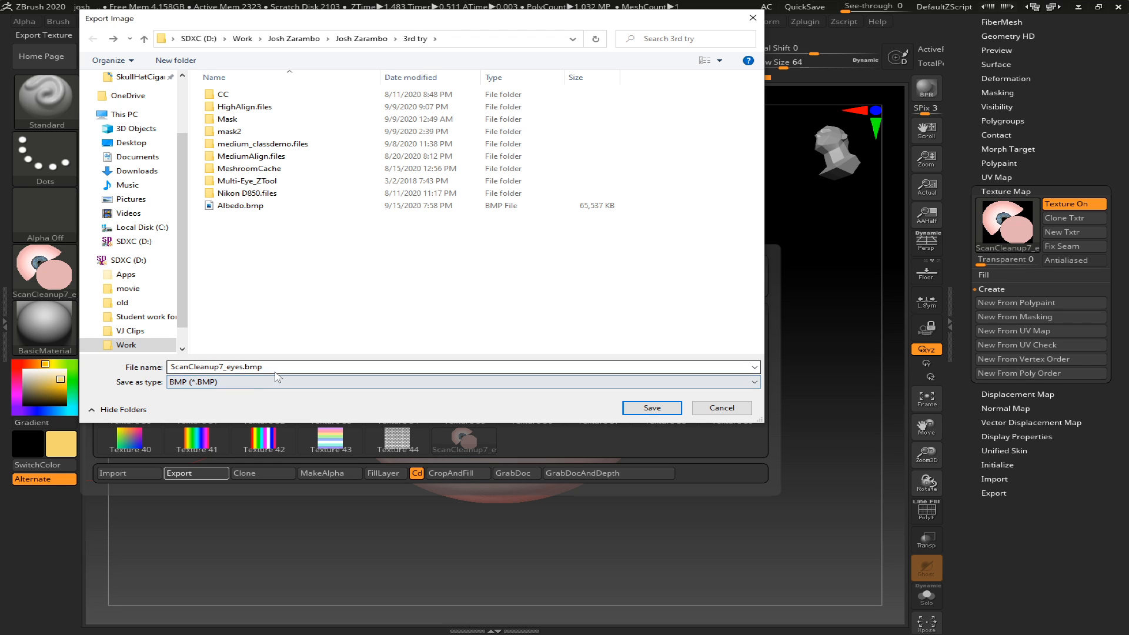
key(shift+Tab)
click(235, 367)
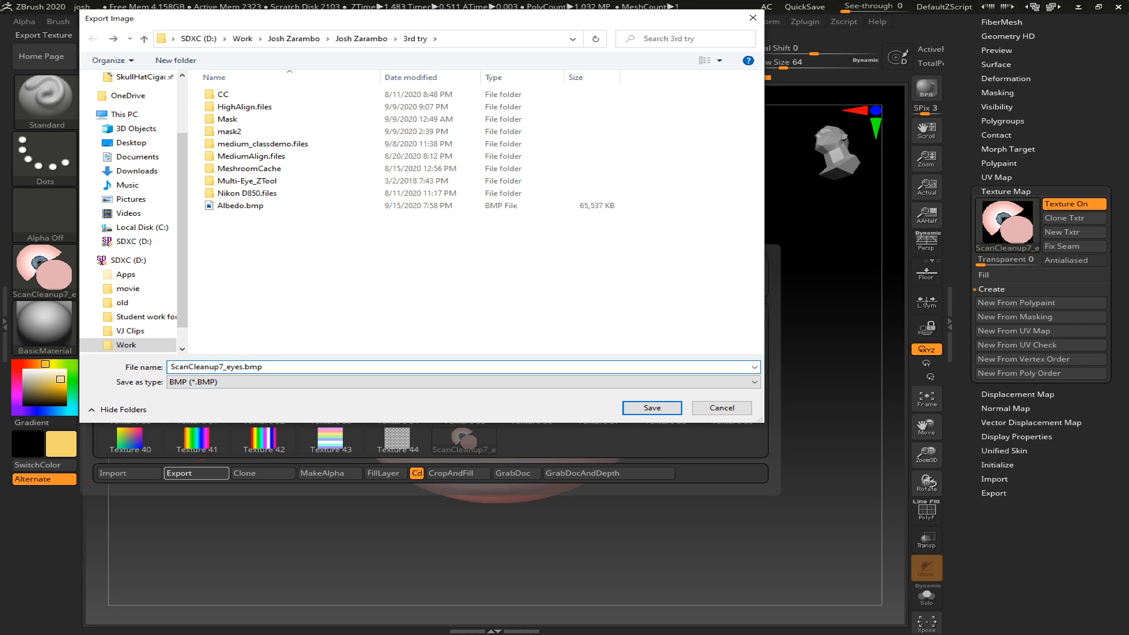
double_click(235, 367)
text(E)
key(Return)
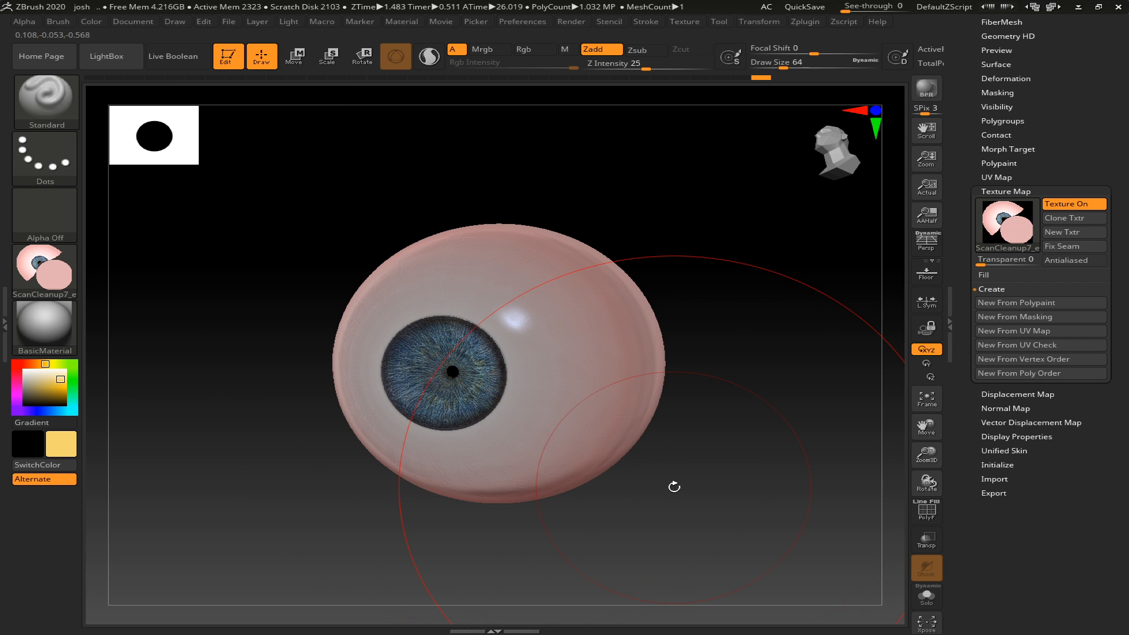
- Switch to Photoshop, passing the browser window with the brown eyes image search
key(alt+Tab)
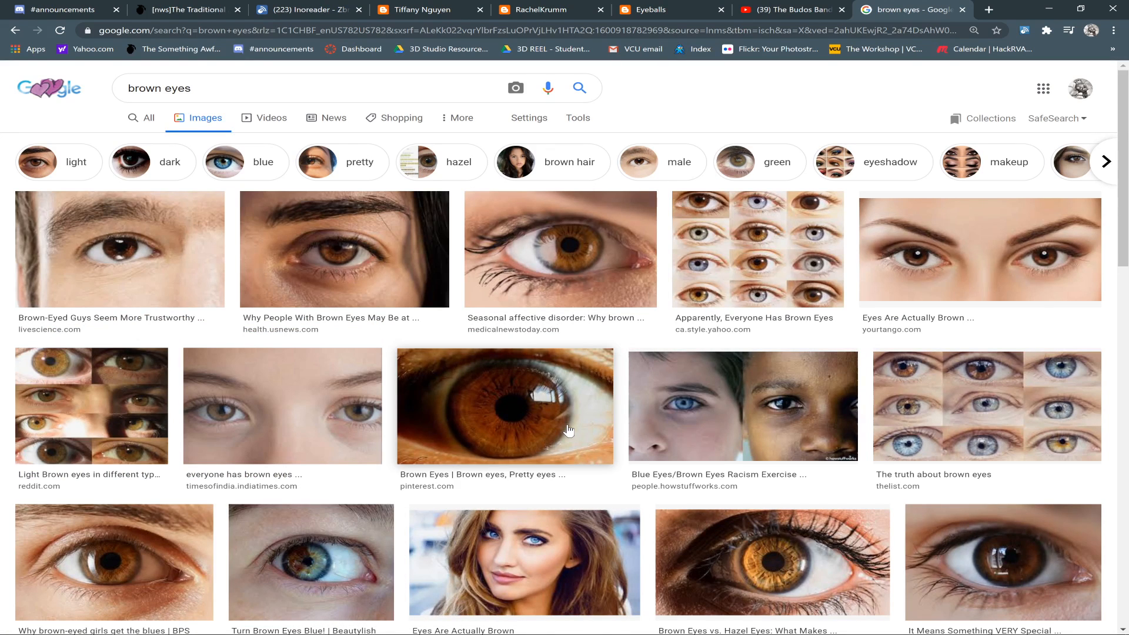
key(alt+Tab)
key(alt+Tab)
key(alt+Tab)
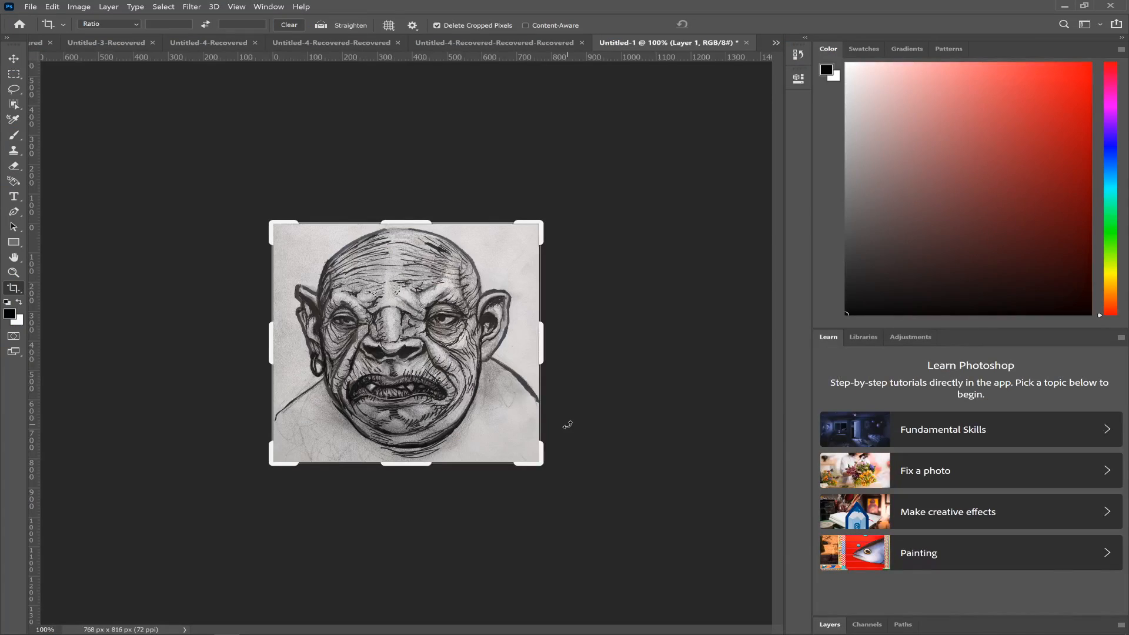
- Open the exported EyeTXT.BMP texture from the 3rd try folder on the SDXC (D:) drive
key(ctrl+o)
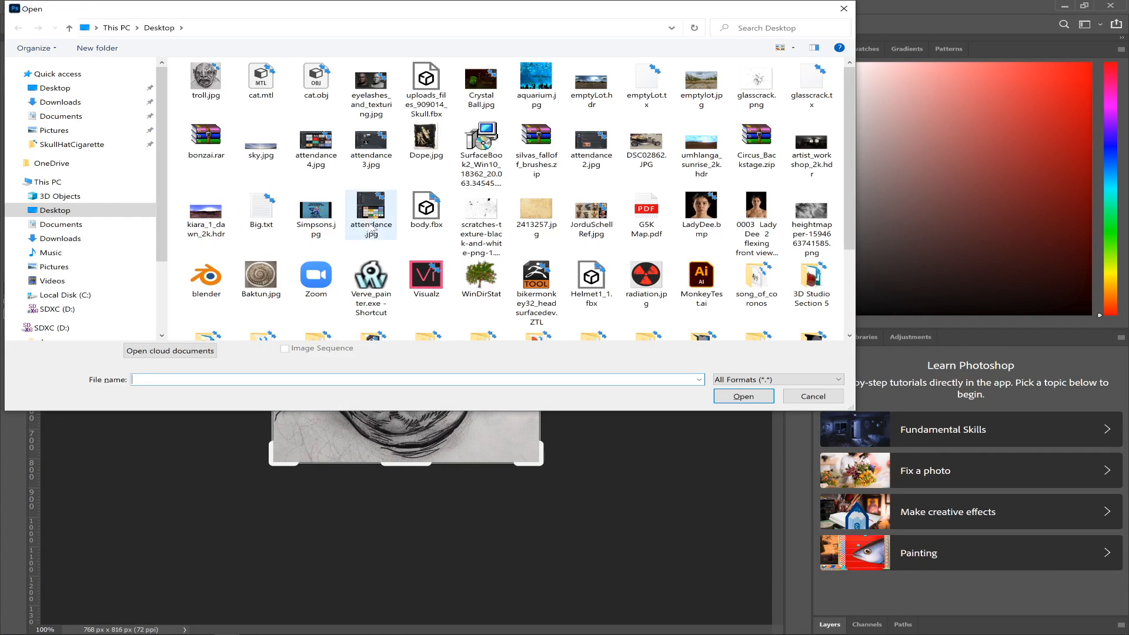
click(86, 308)
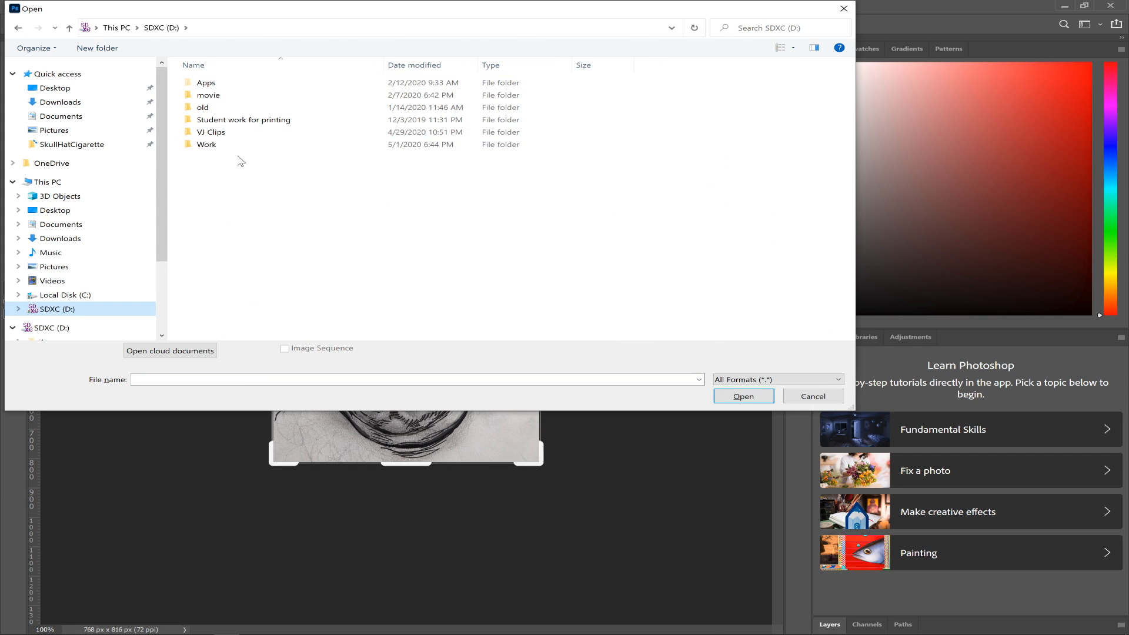
double_click(231, 146)
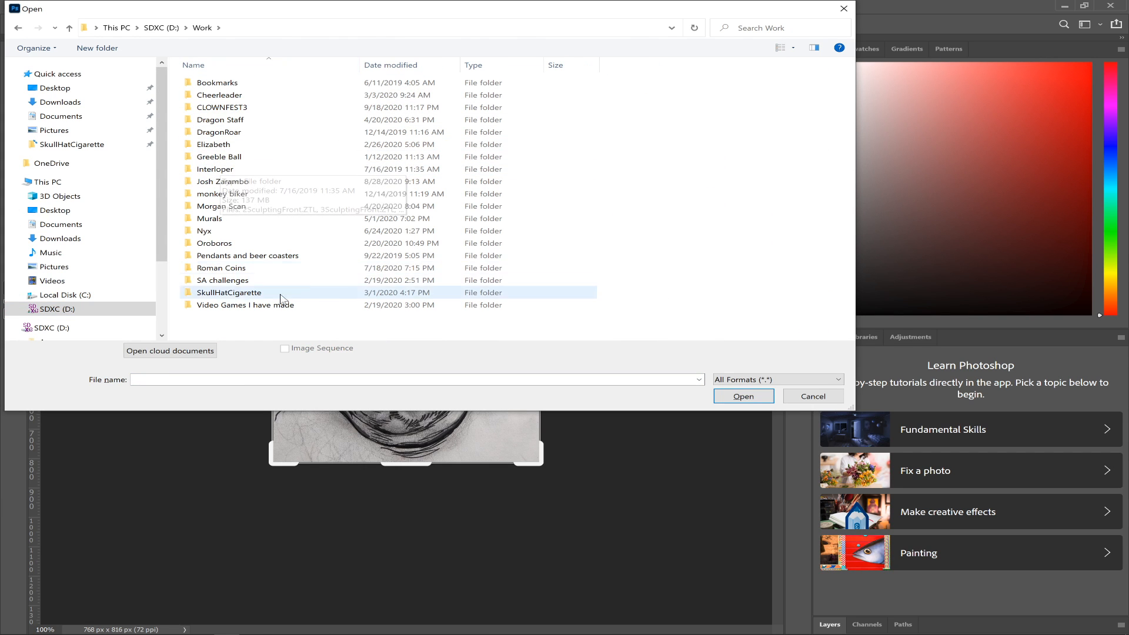
double_click(311, 181)
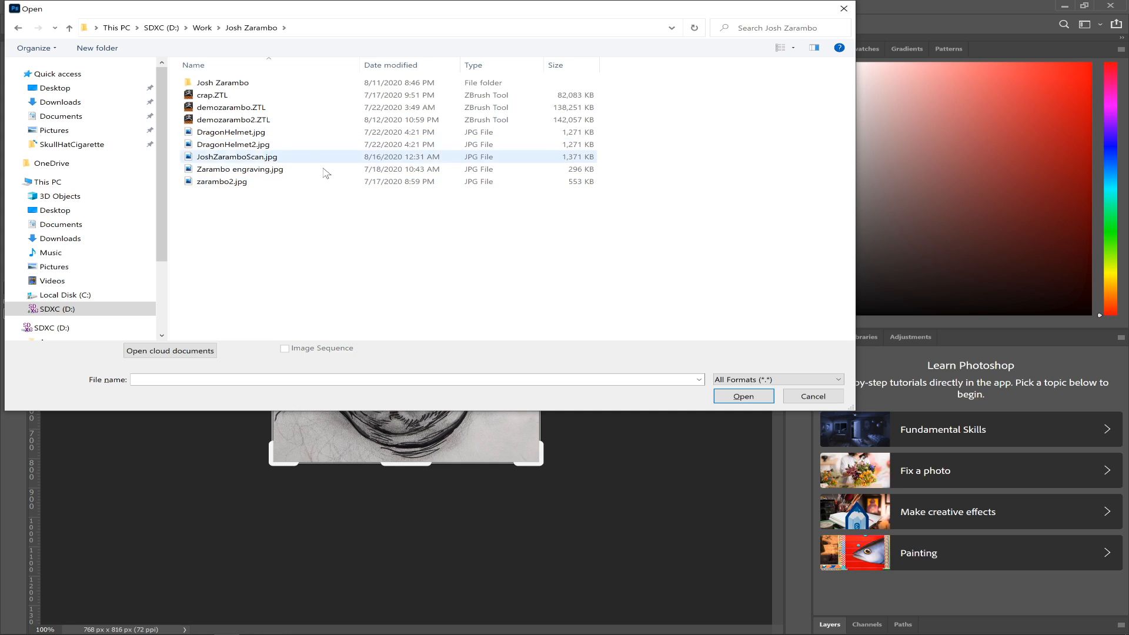
double_click(245, 88)
double_click(237, 110)
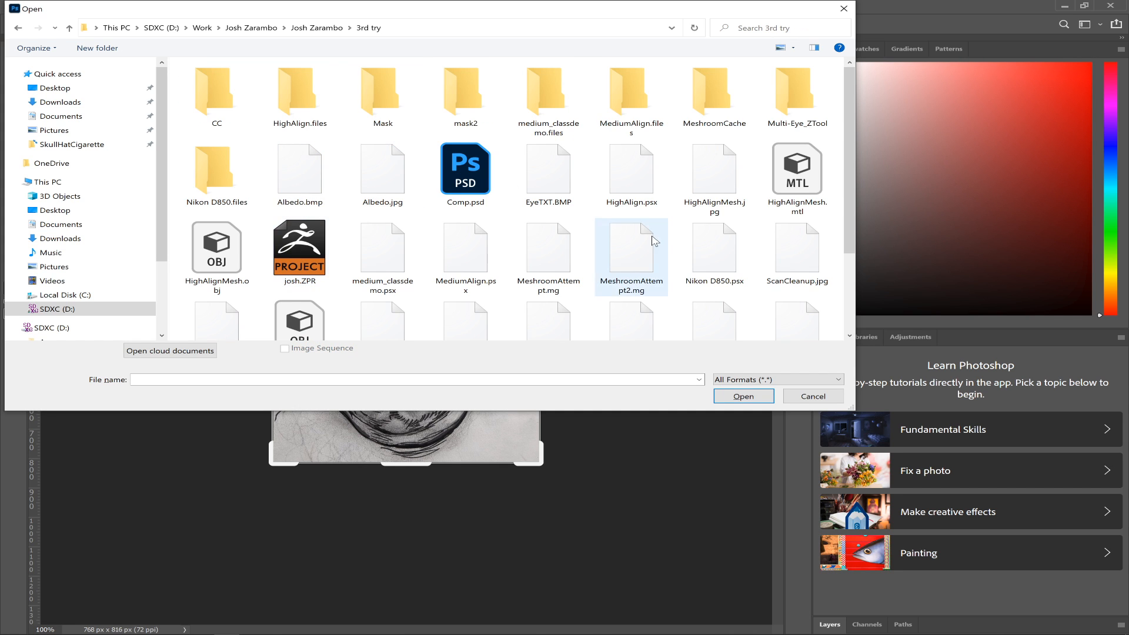
drag(848, 189, 843, 92)
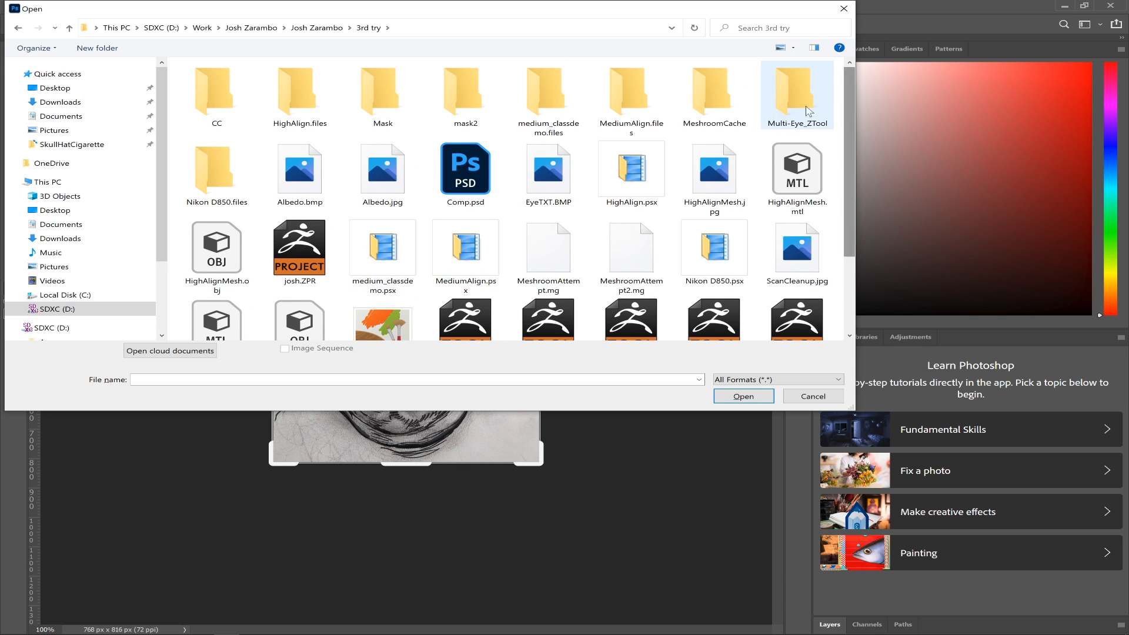
drag(850, 147, 875, 203)
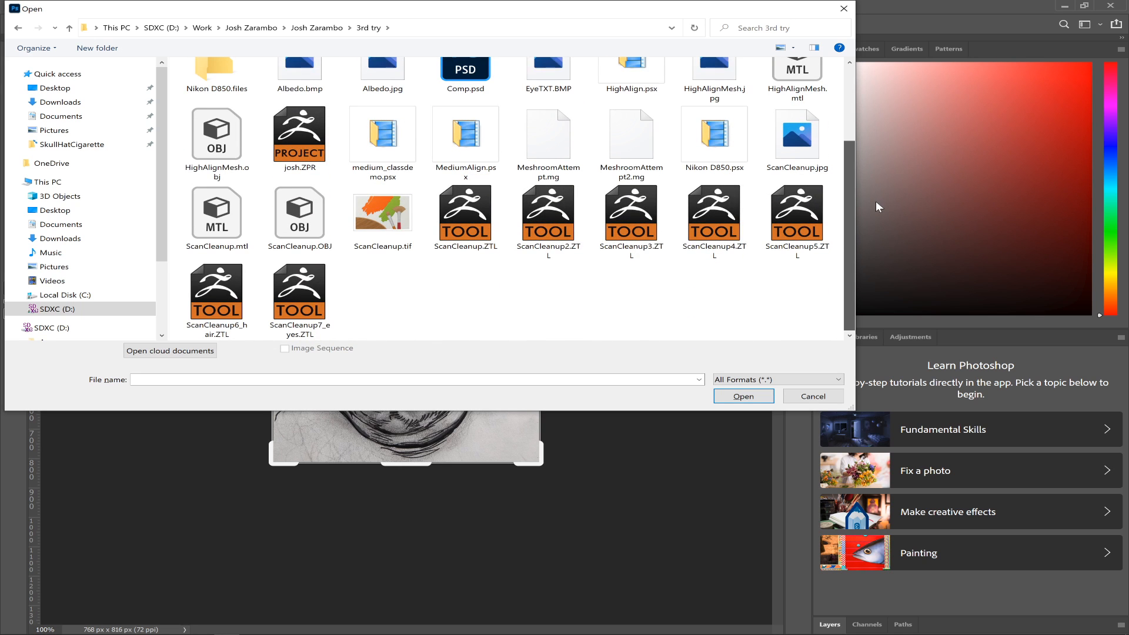
drag(876, 203, 874, 132)
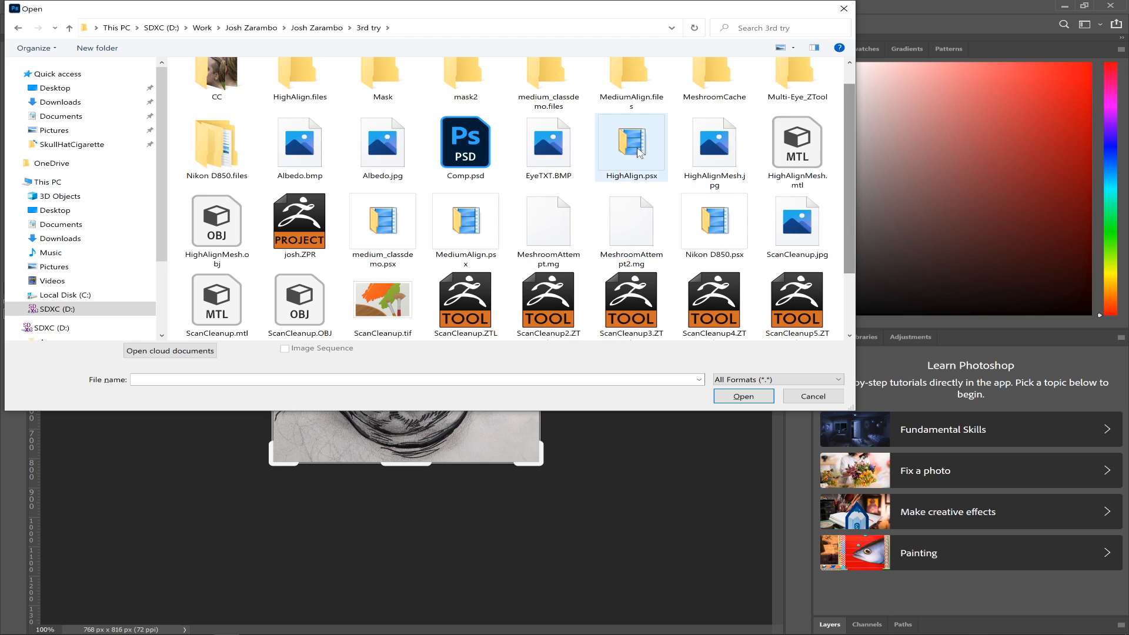
double_click(548, 144)
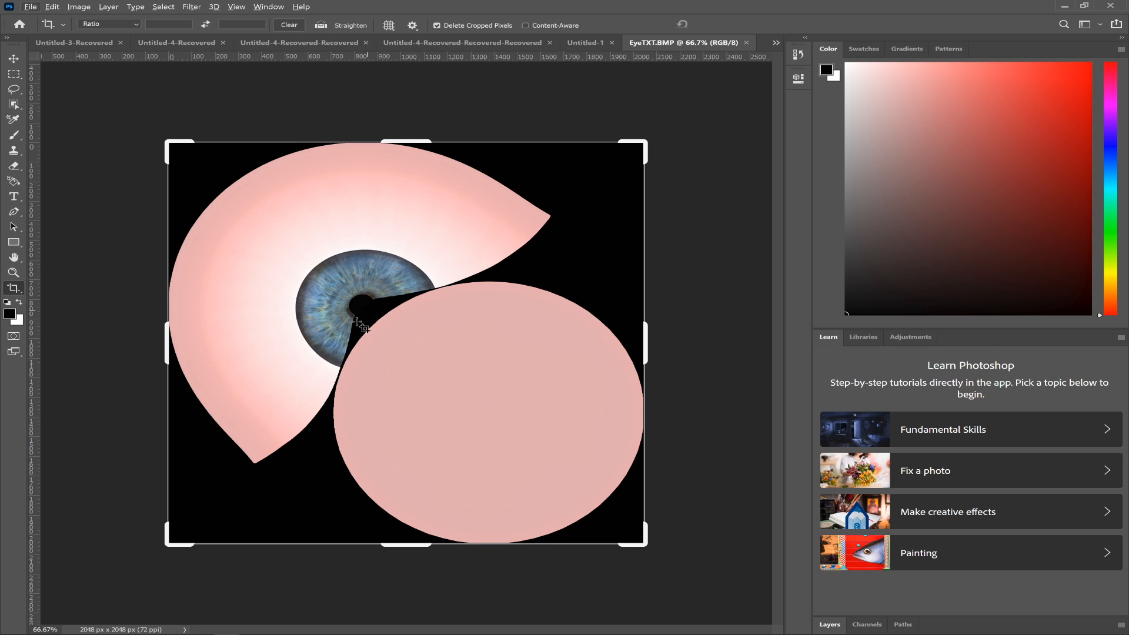
- Switch to the browser, open the close-up brown eye result from Pinterest as a separate image, and copy it
key(alt+Tab)
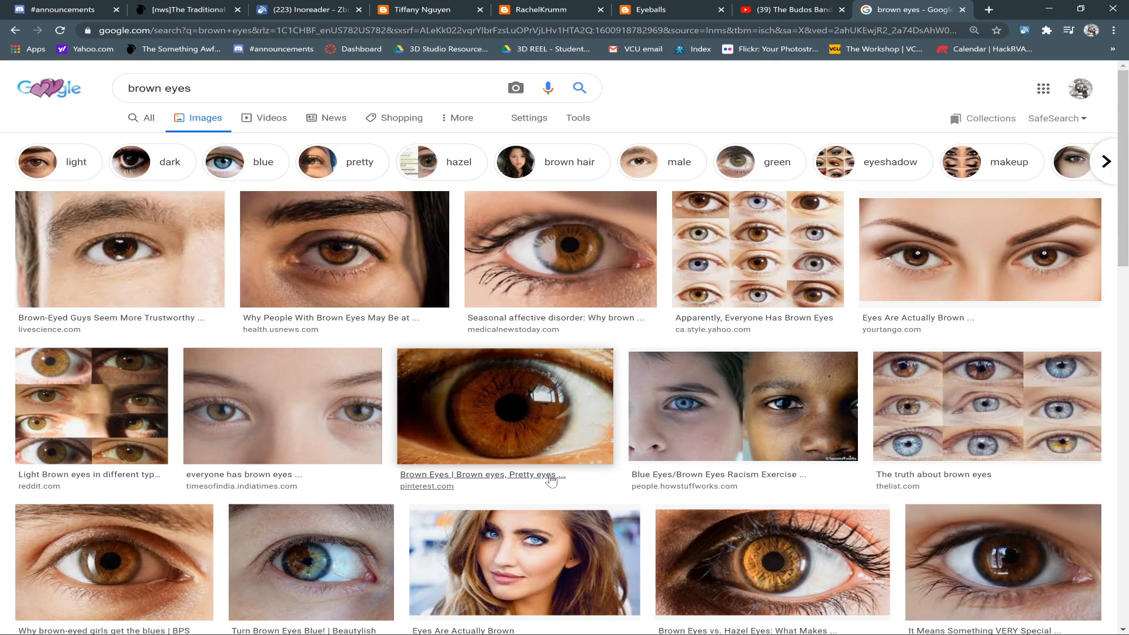
right_click(520, 409)
click(564, 513)
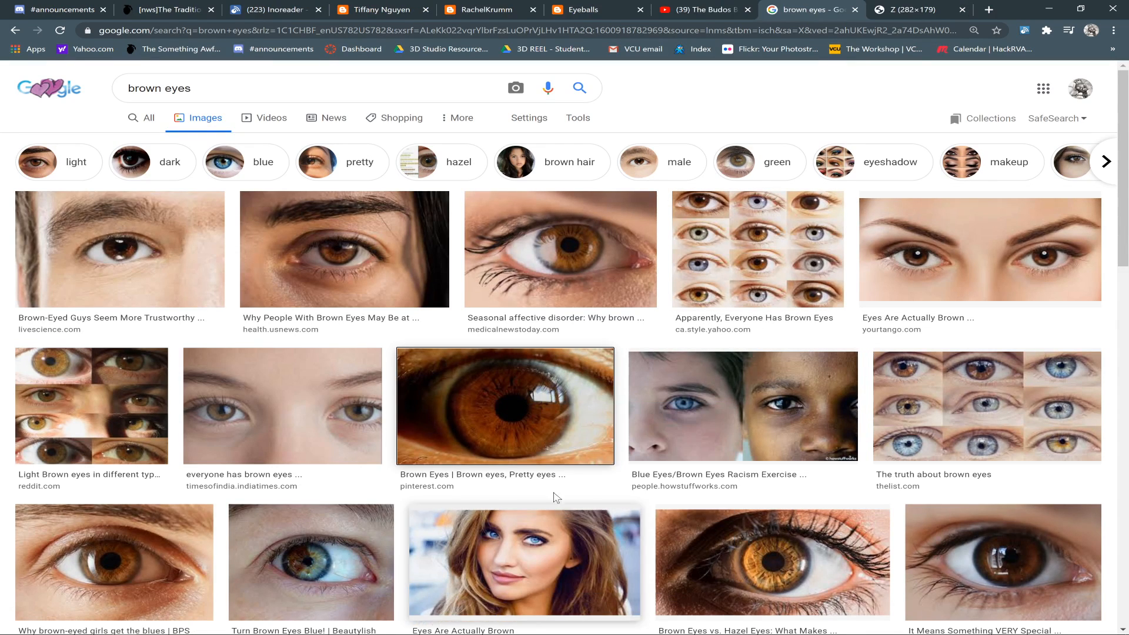
click(914, 6)
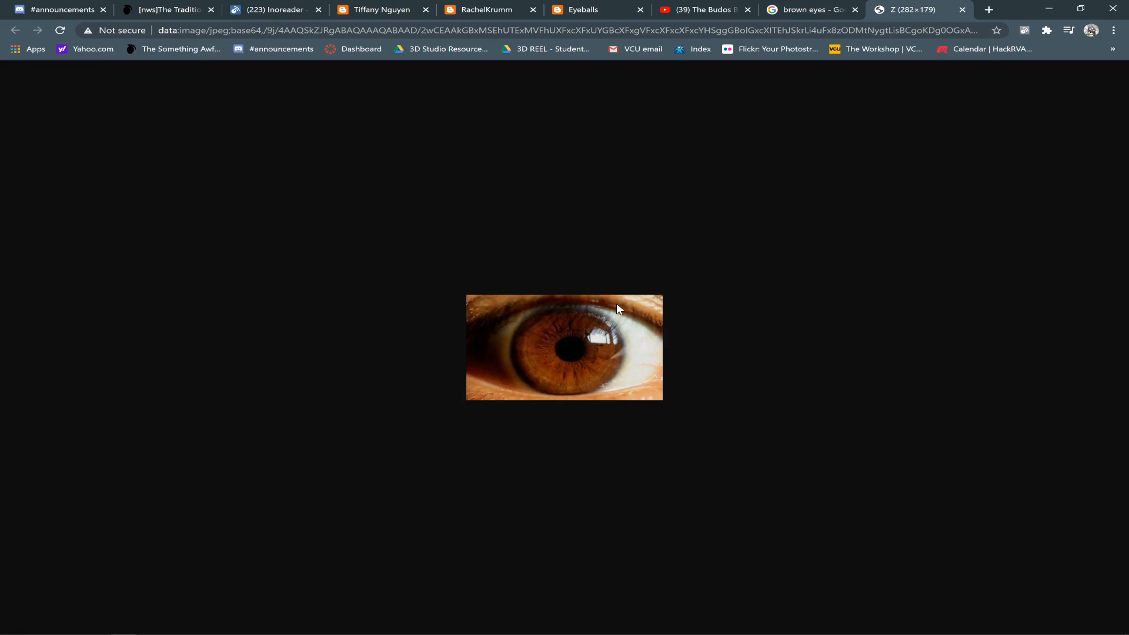
right_click(539, 371)
key(Escape)
right_click(559, 352)
click(592, 392)
- Switch back to Photoshop and paste the copied brown eye into a new document sized to the image
key(alt+Tab)
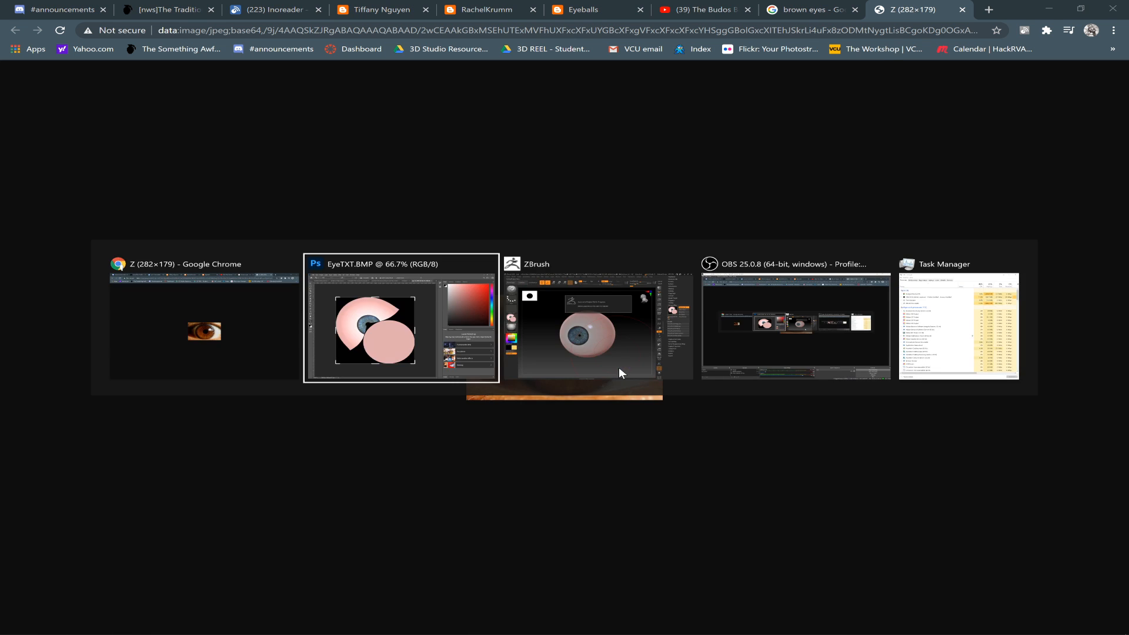
key(ctrl)
key(ctrl+n)
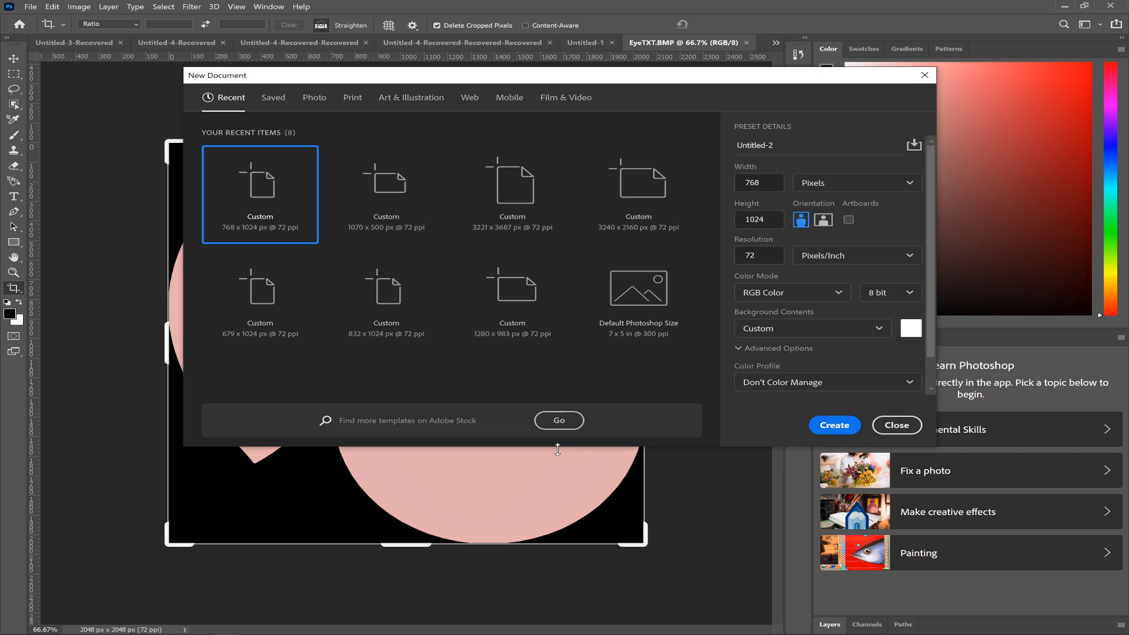
key(Escape)
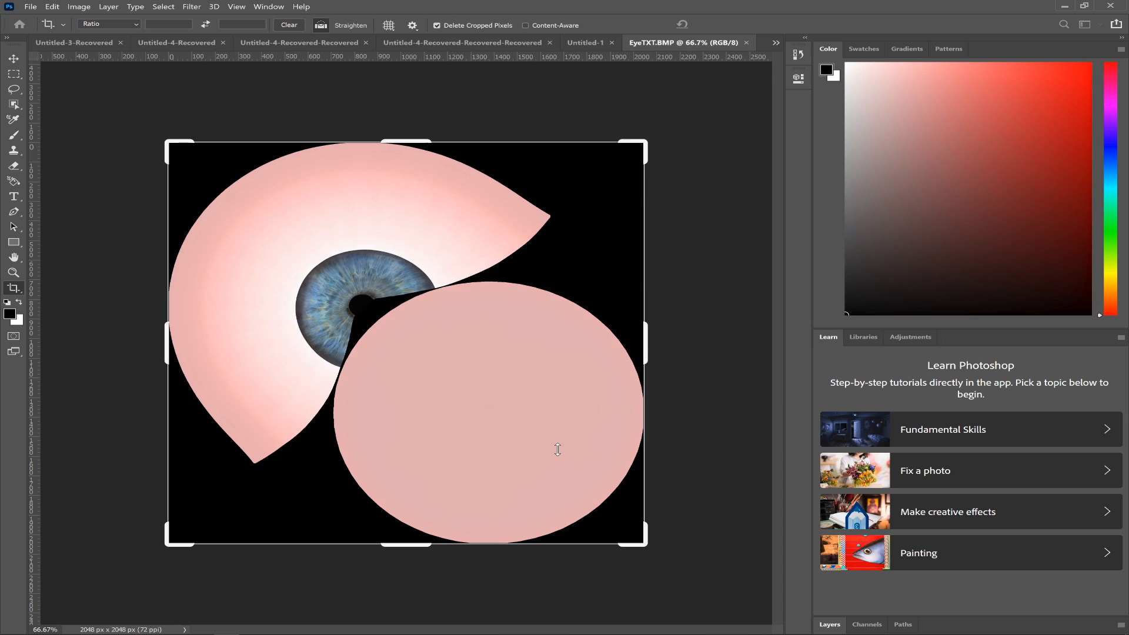
key(ctrl+v)
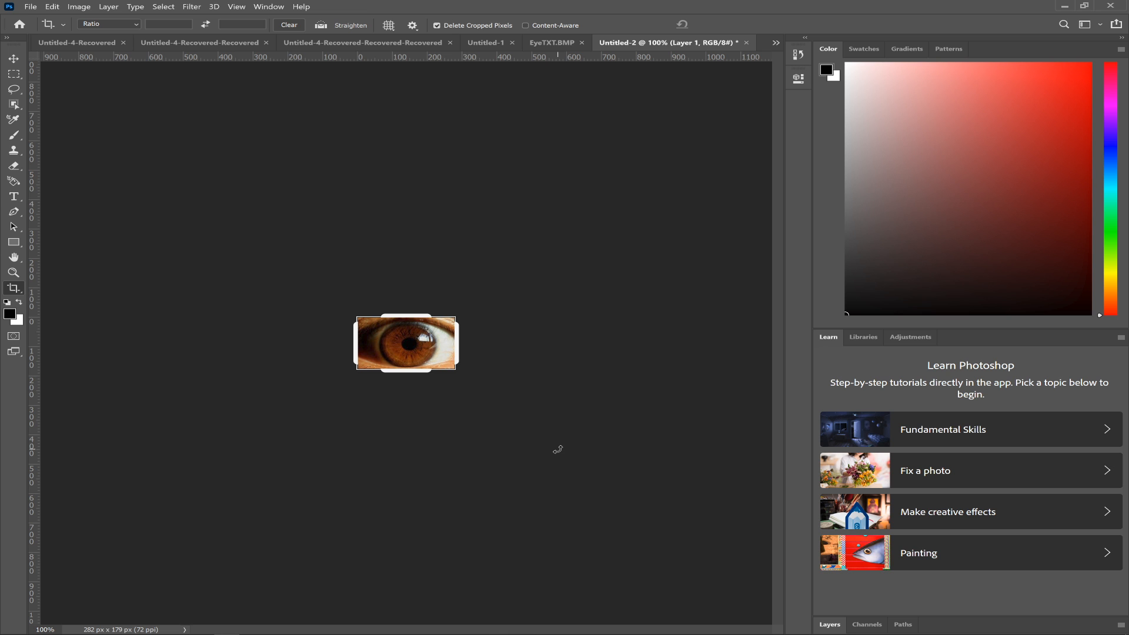
- Outline the reflection-free lower part of the brown iris with the Polygonal Lasso, cutting across the pupil and following the iris edge
key(ctrl+plus)
key(ctrl+plus)
key(ctrl+plus)
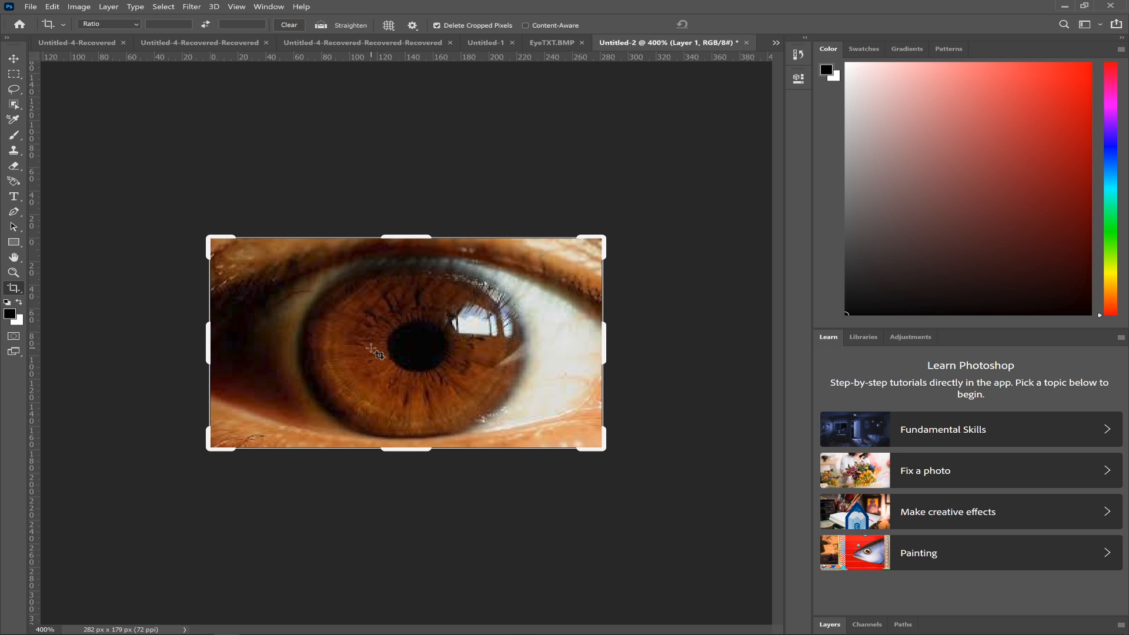
key(l)
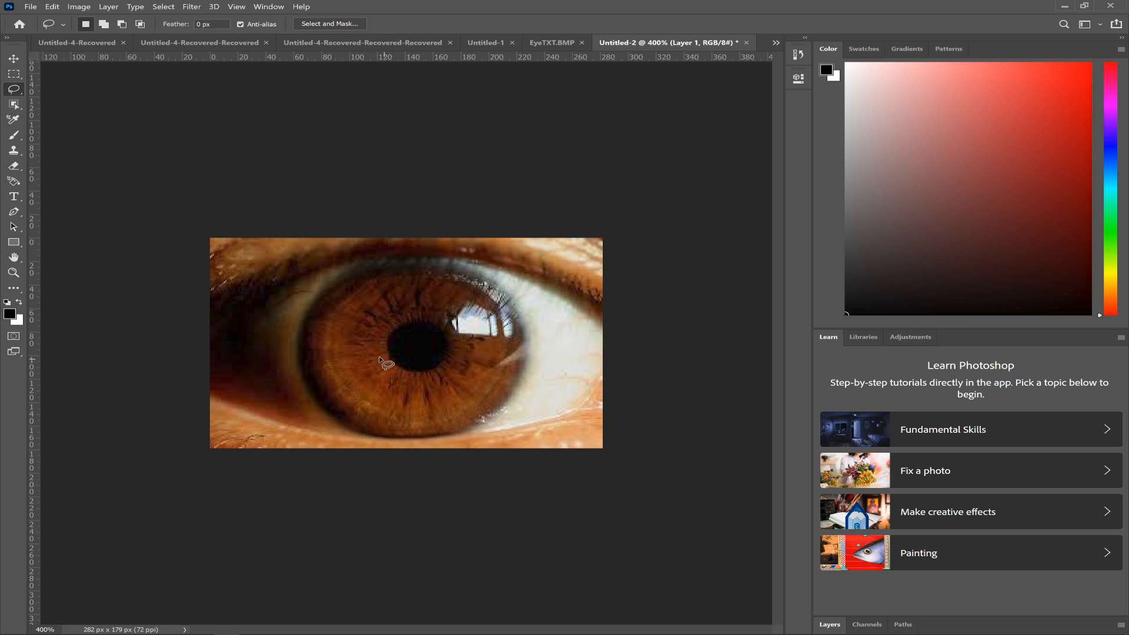
key(shift+l)
key(shift+l)
key(shift+l)
click(355, 294)
click(398, 330)
click(443, 338)
click(512, 391)
click(457, 427)
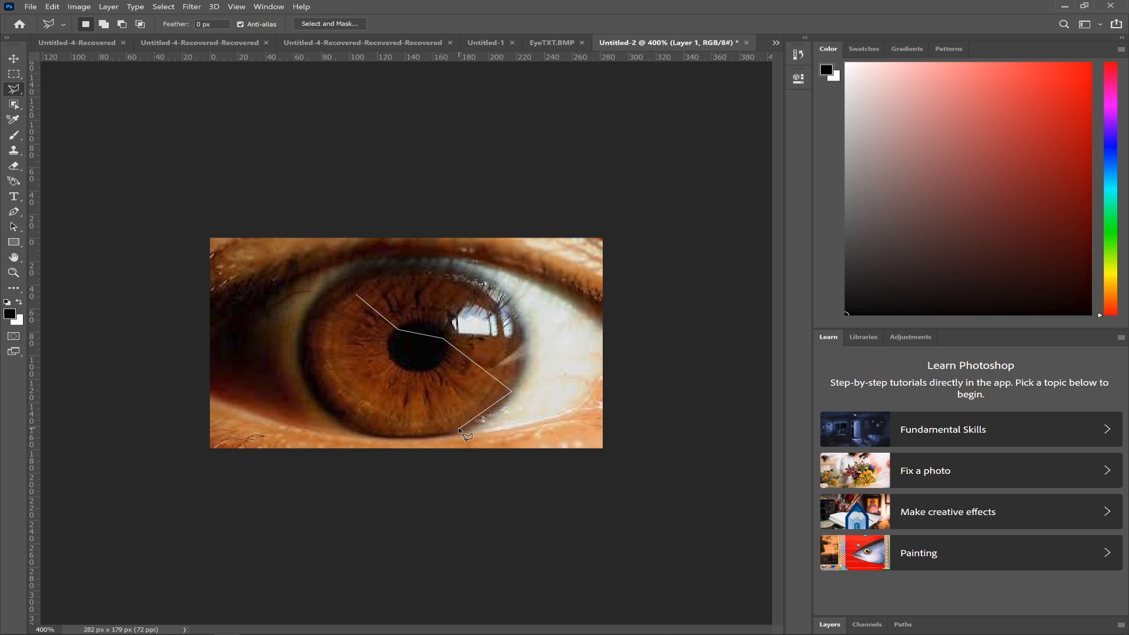
click(385, 436)
click(335, 416)
click(306, 385)
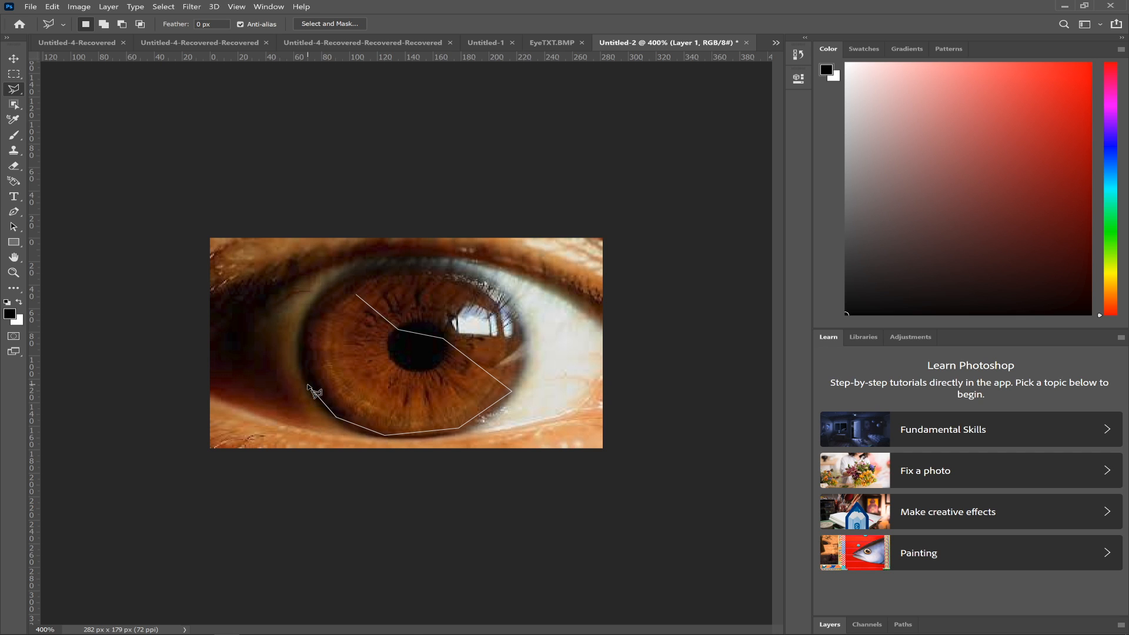
click(297, 343)
click(318, 299)
click(337, 293)
- Create a new document sized to the copied iris section, paste the section in, and undo the paste
key(ctrl+n)
key(Escape)
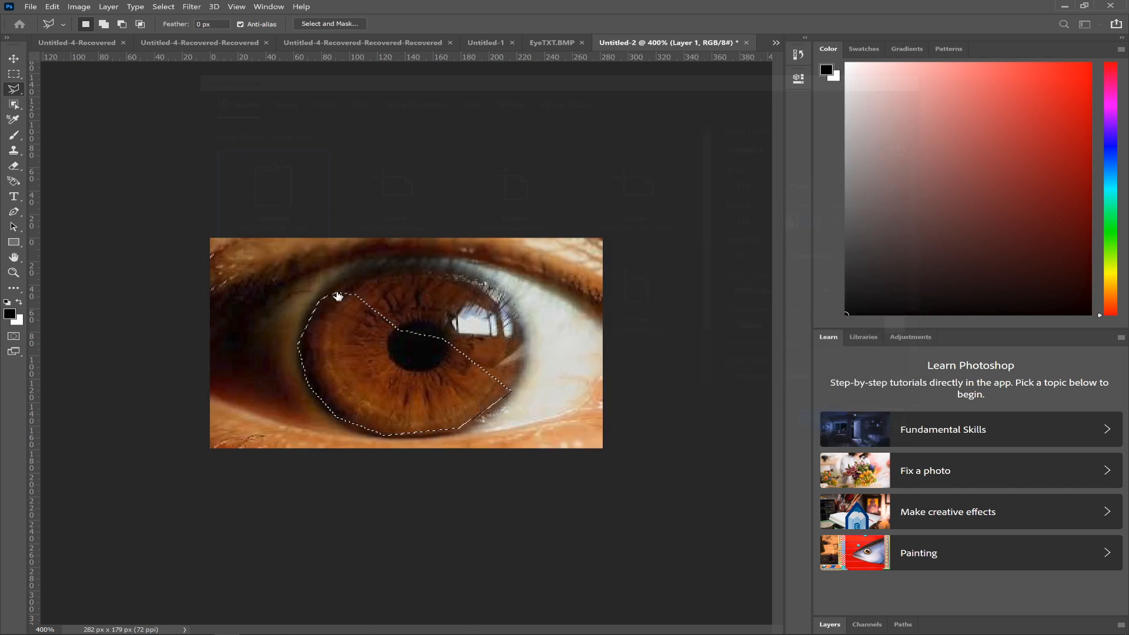
key(ctrl+v)
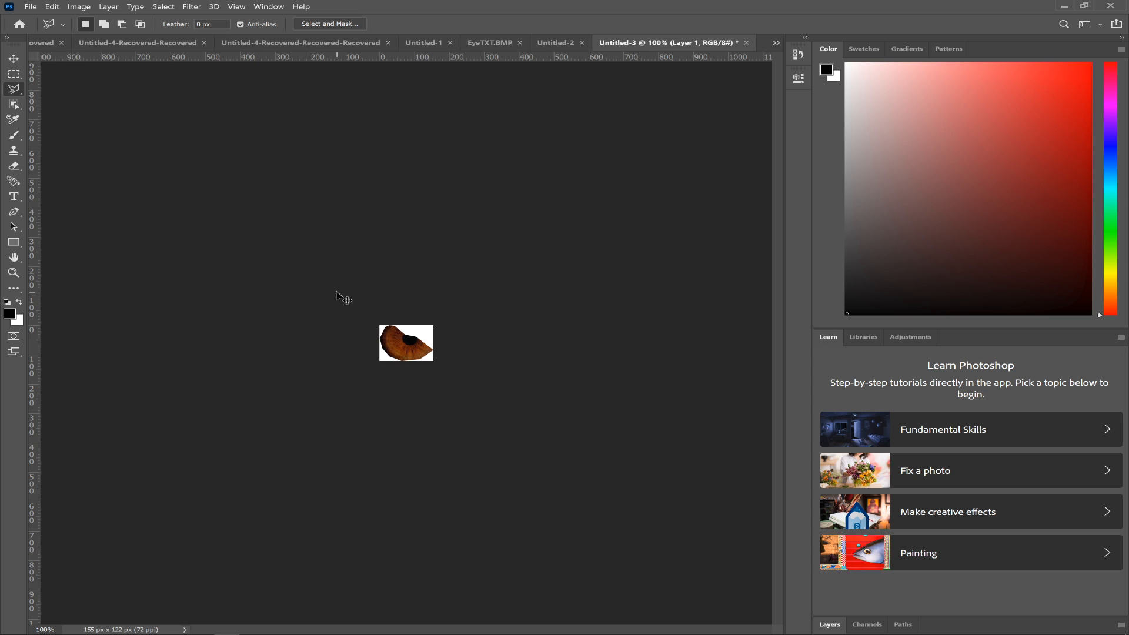
key(ctrl+z)
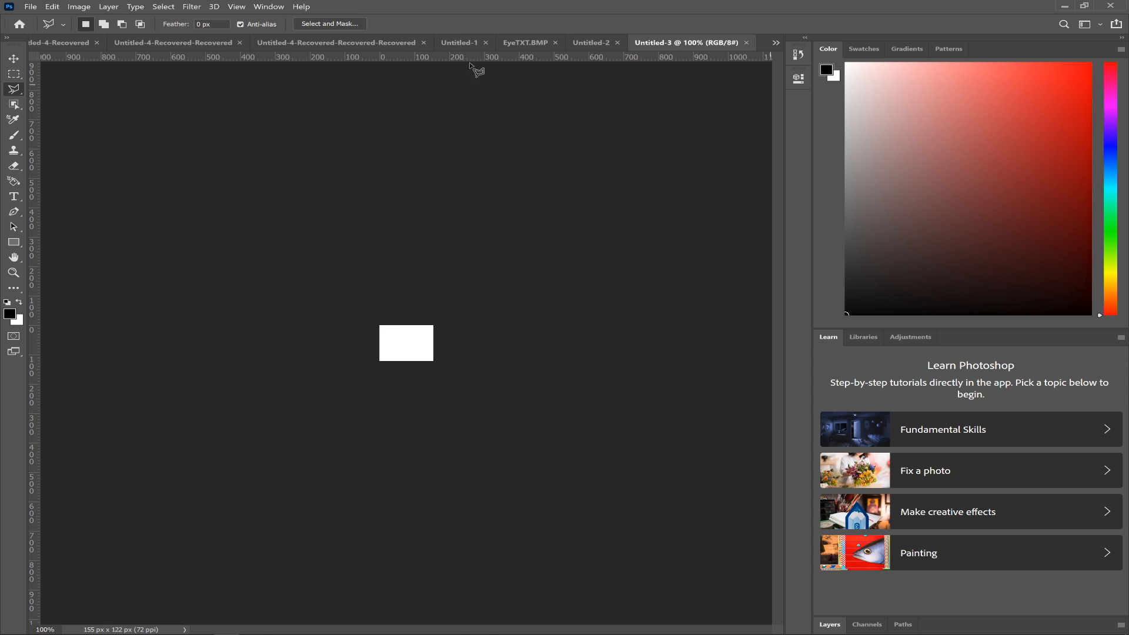
- Display the Layers panel for the new document
click(237, 4)
mouse_move(253, 5)
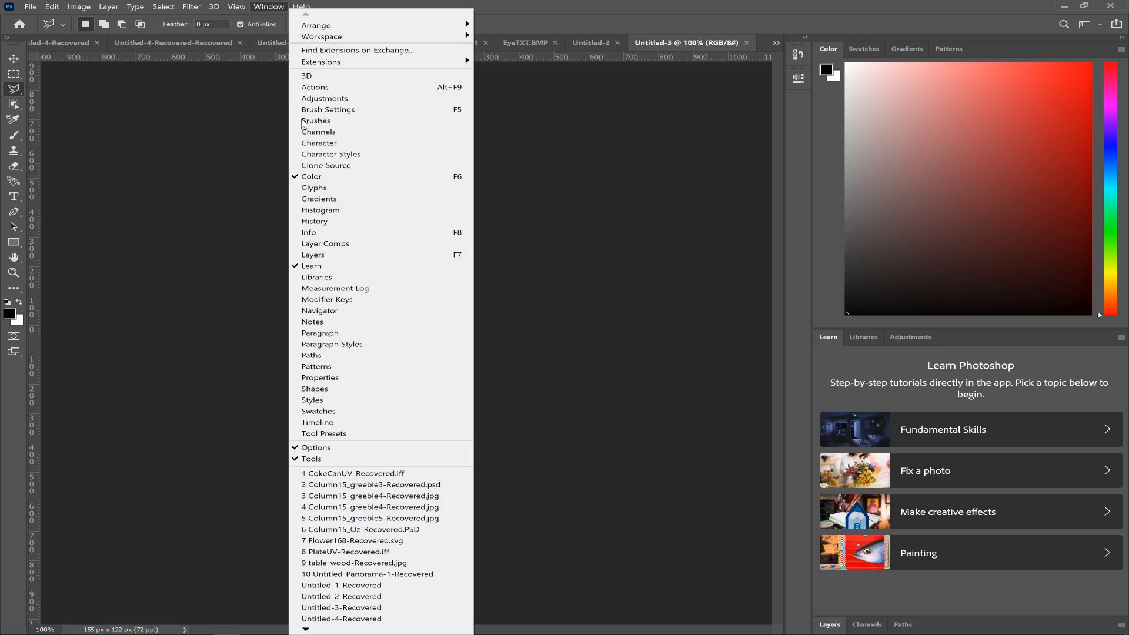
click(347, 253)
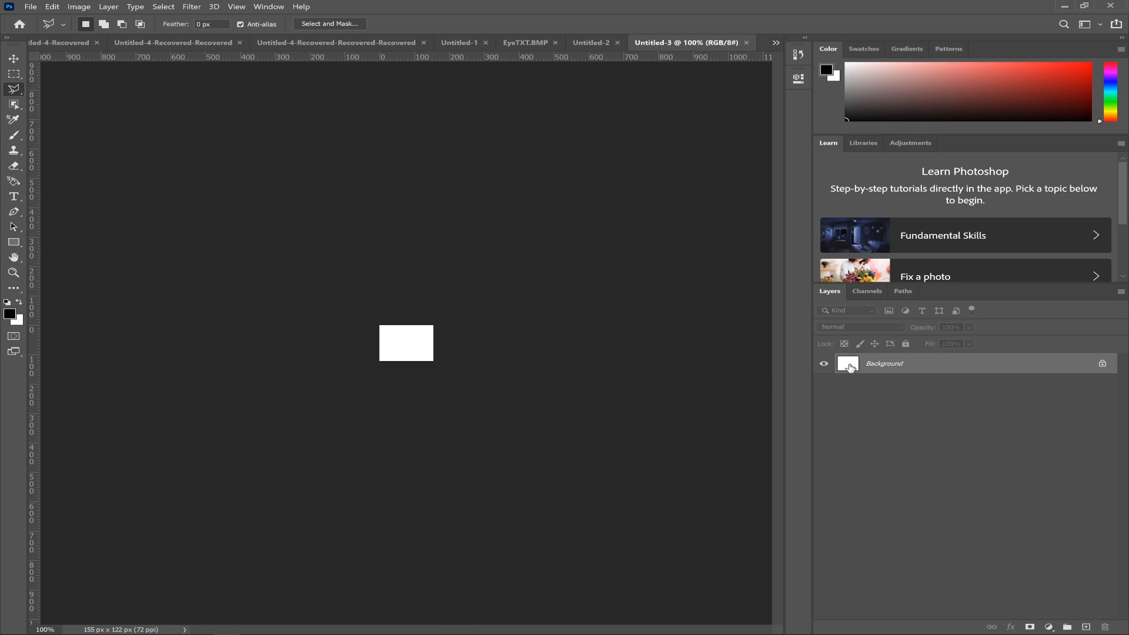
- Paste the copied iris section onto its own layer and delete the white Background layer
key(ctrl+v)
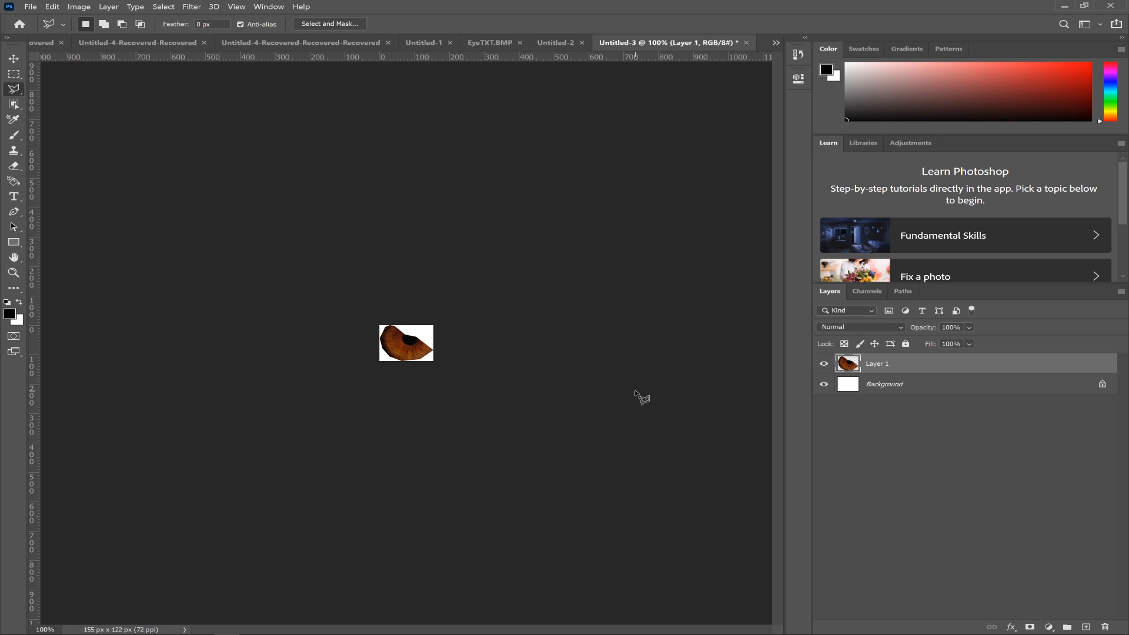
drag(851, 385, 1105, 627)
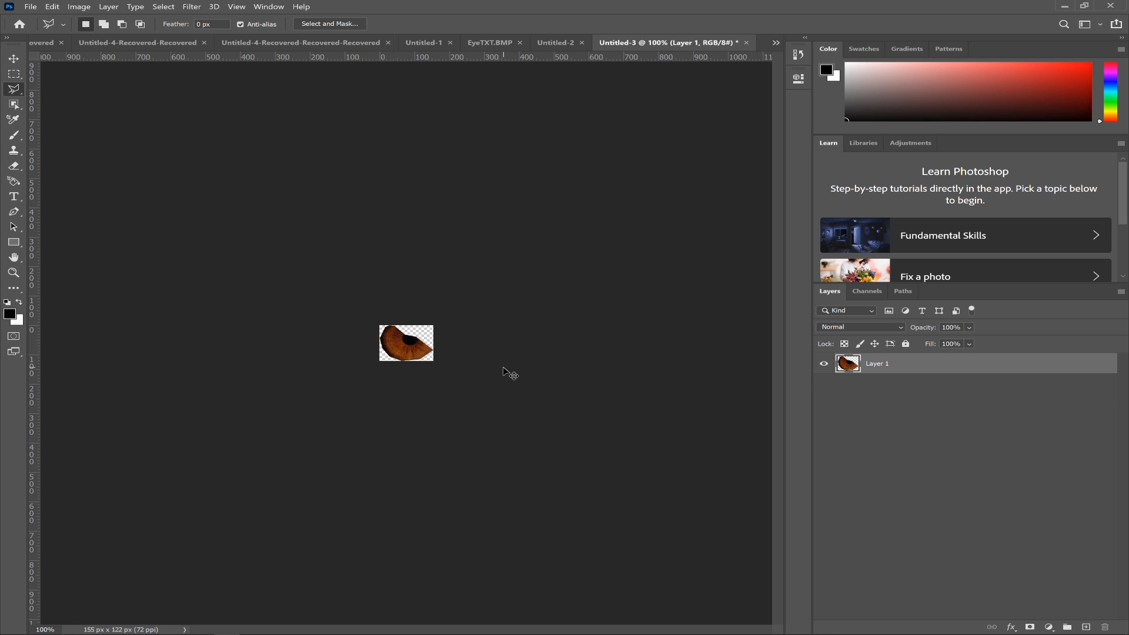
key(ctrl+plus)
key(ctrl+plus)
key(ctrl+plus)
key(ctrl+plus)
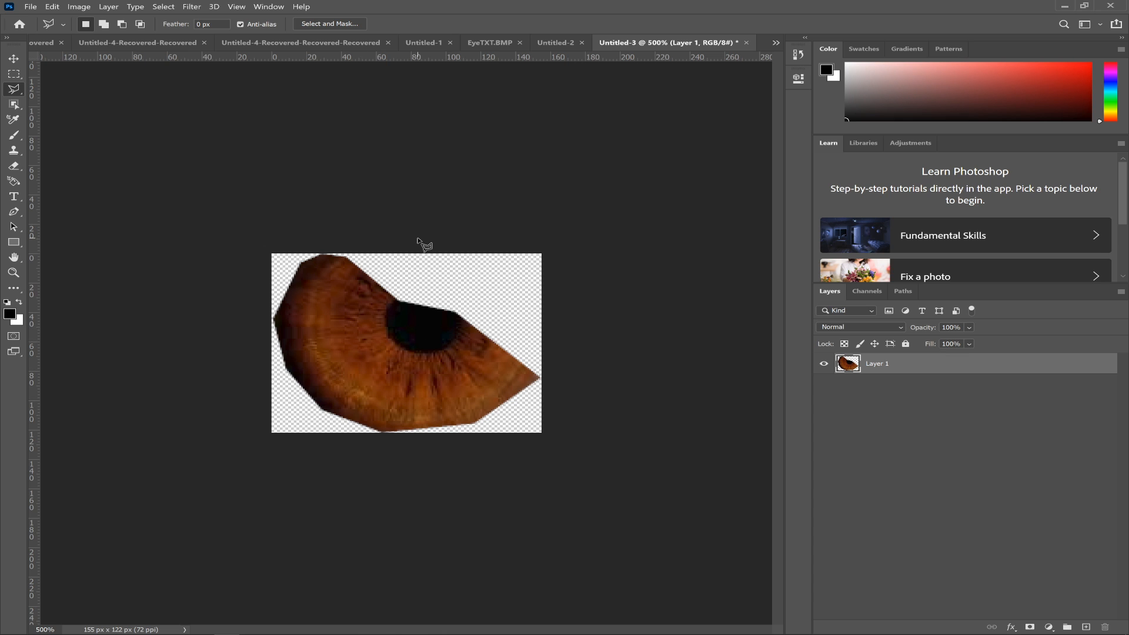
- Return to the EyeTXT.BMP document, duplicate its Background layer, and hide the original
click(548, 41)
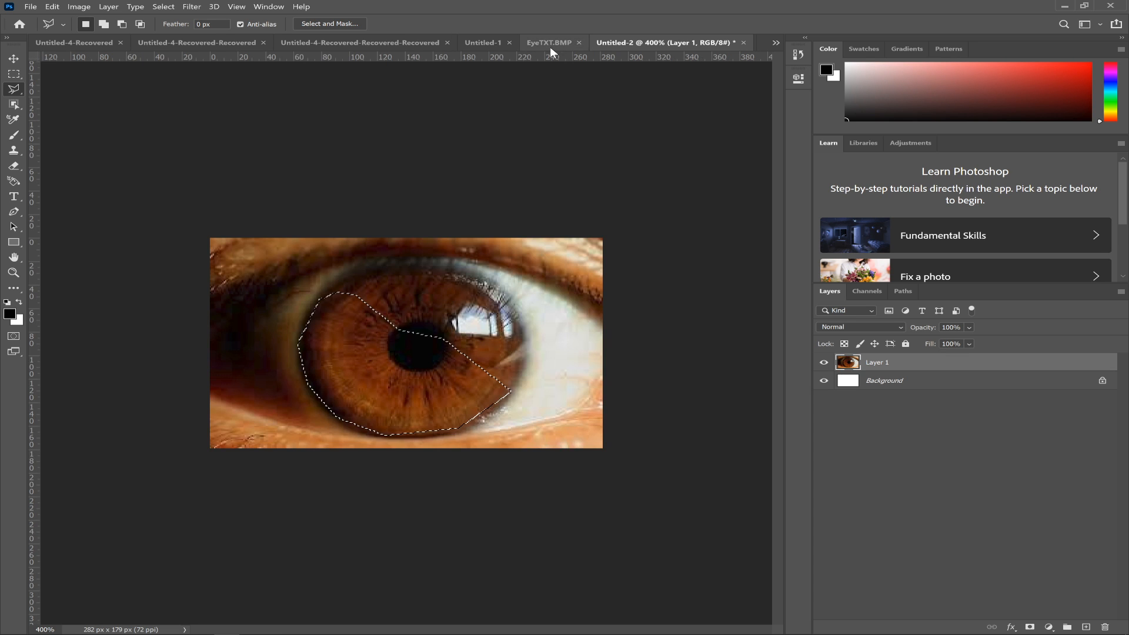
click(479, 42)
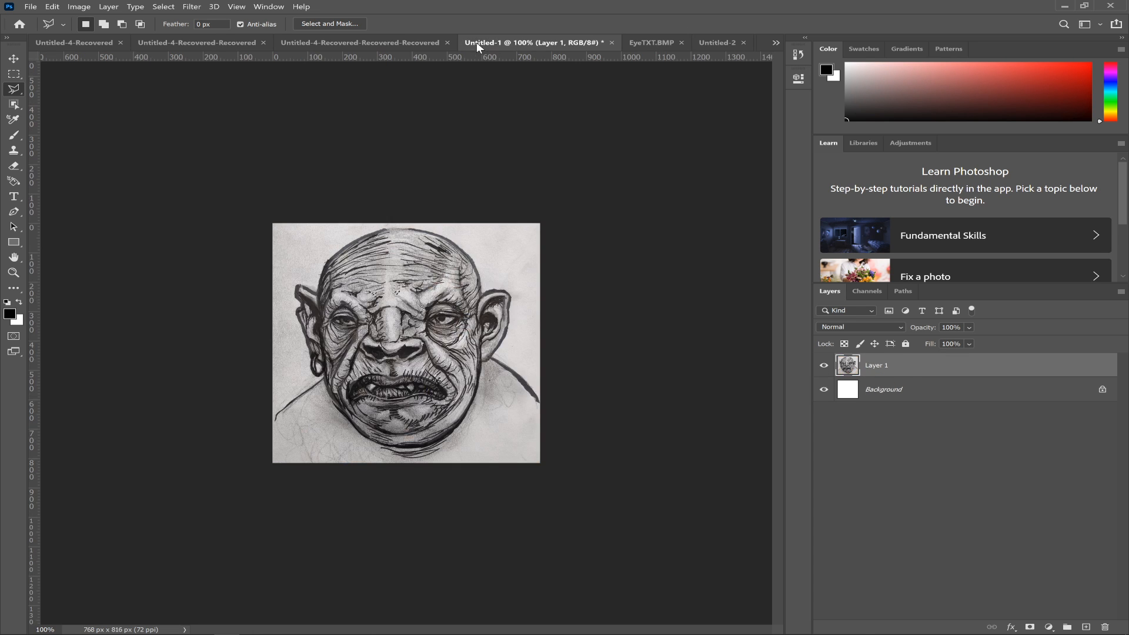
click(651, 43)
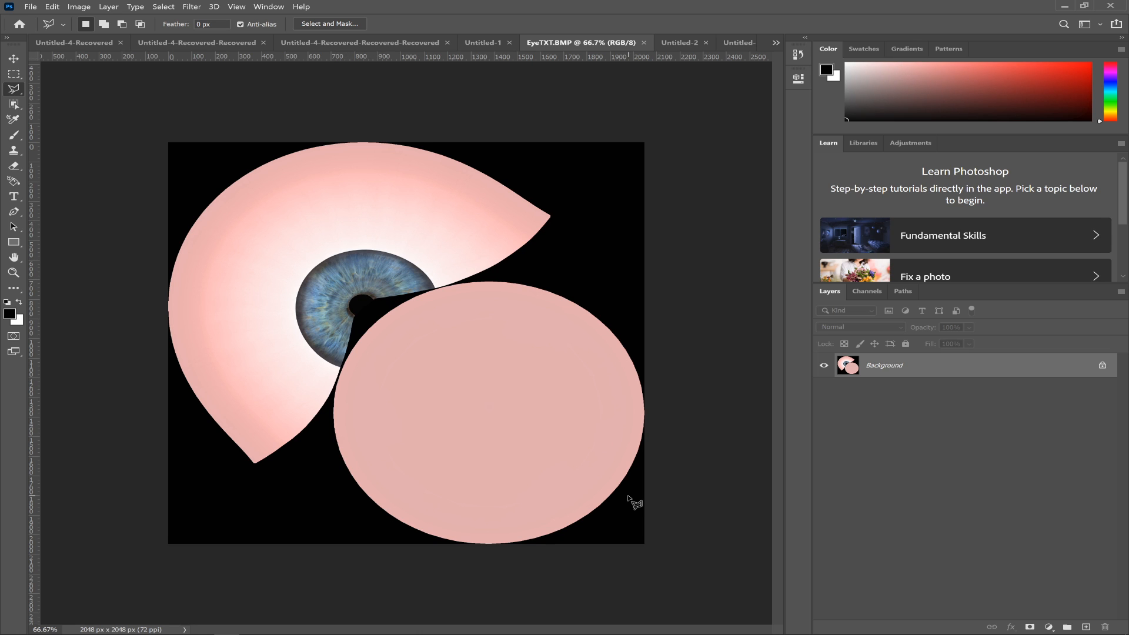
key(ctrl+j)
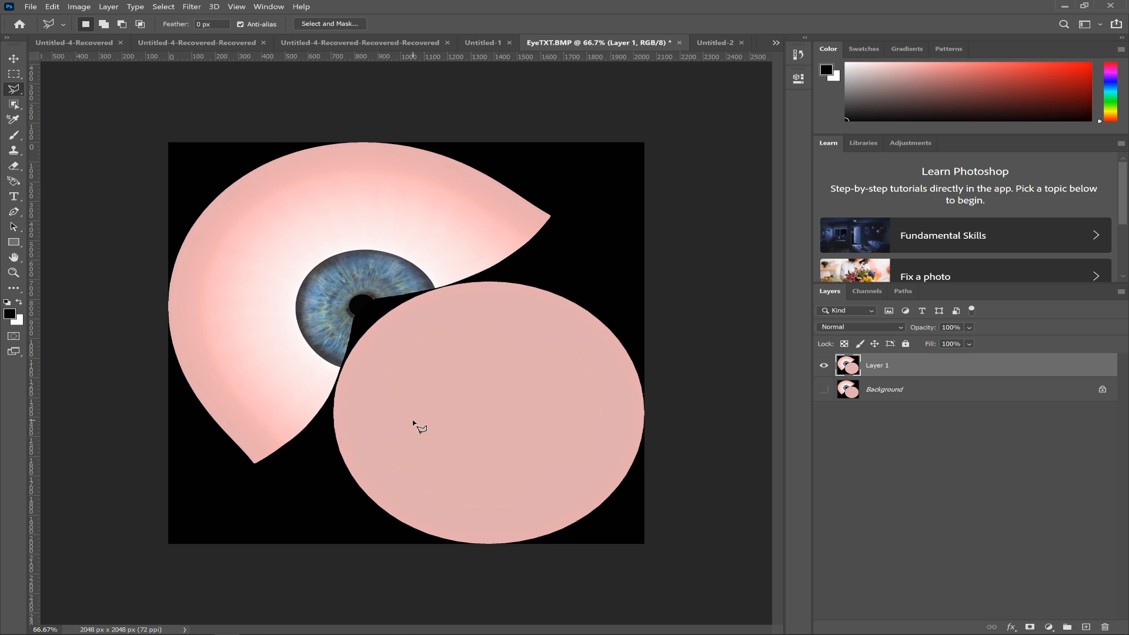
- Select the blue iris in the eye texture with an elliptical marquee around its outer edge
key(m)
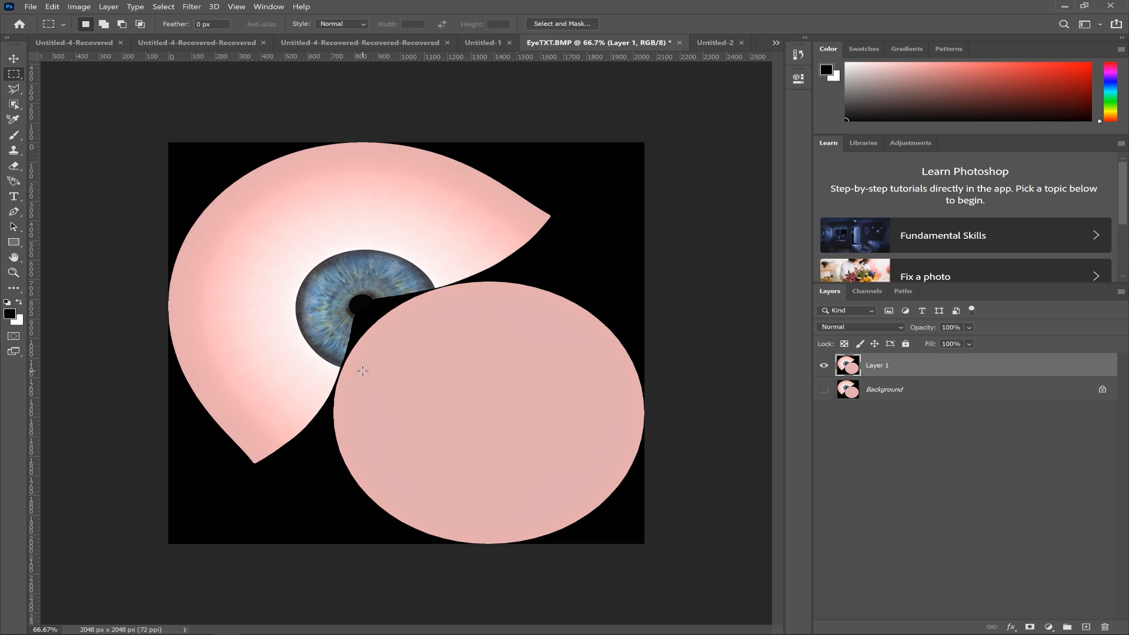
key(shift+m)
drag(428, 357, 295, 246)
drag(344, 315, 339, 312)
- Remove the area overlapping the pink disc and the eye white from the iris selection in Quick Mask, using a 150 px brush
key(q)
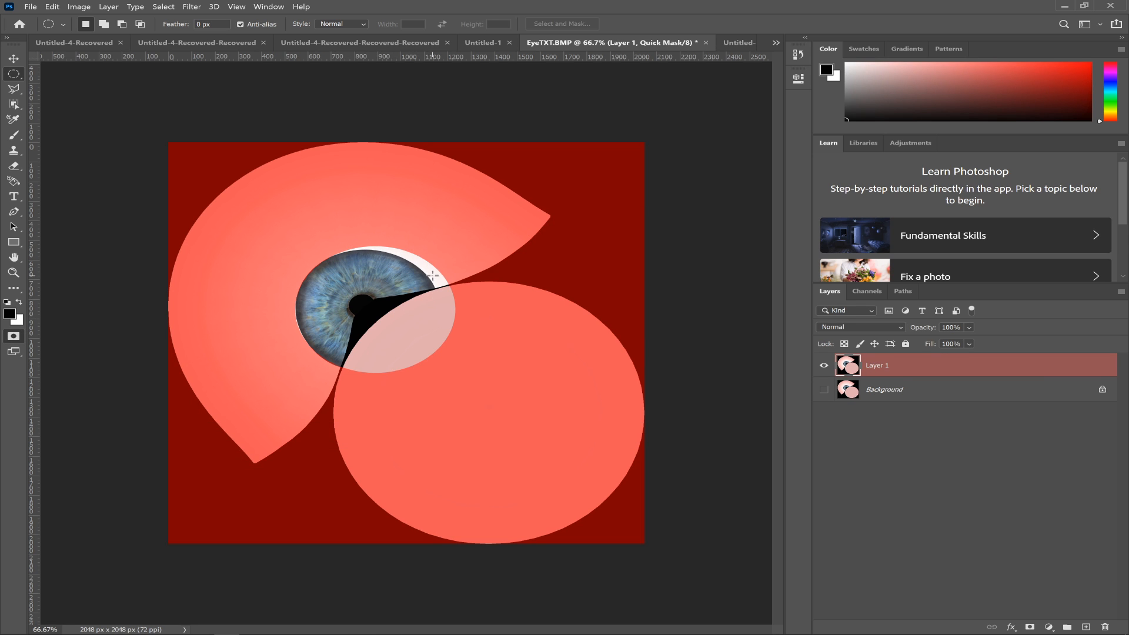
key(b)
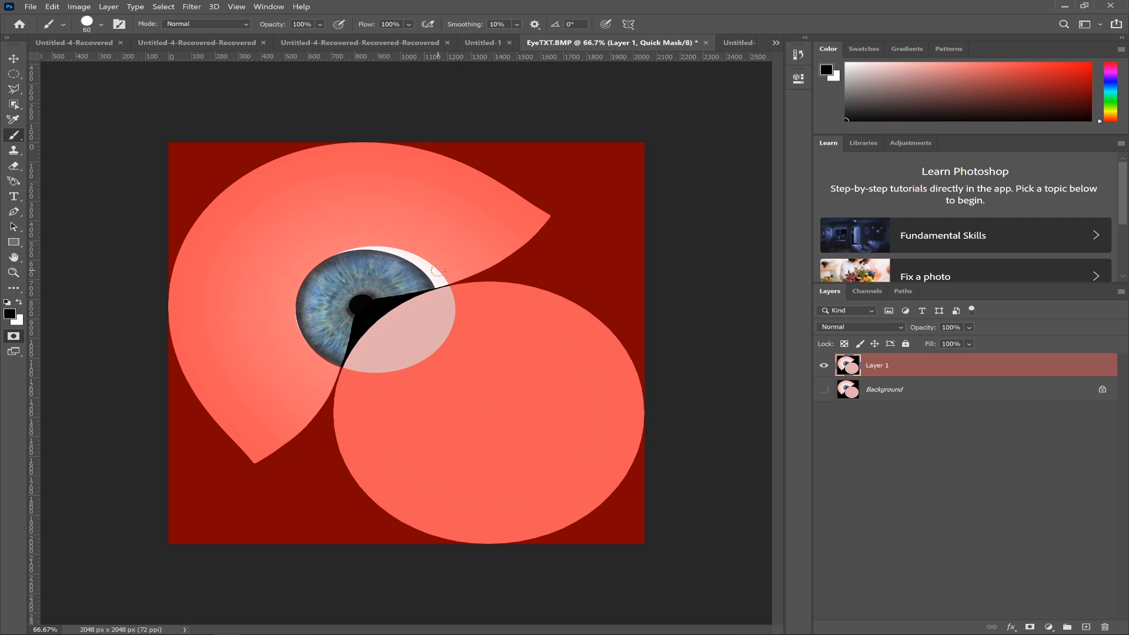
key(bracketright)
key(bracketright)
key(bracketright)
mouse_move(442, 263)
mouse_down()
mouse_move(442, 321)
mouse_move(420, 380)
mouse_move(385, 352)
mouse_move(365, 366)
mouse_up()
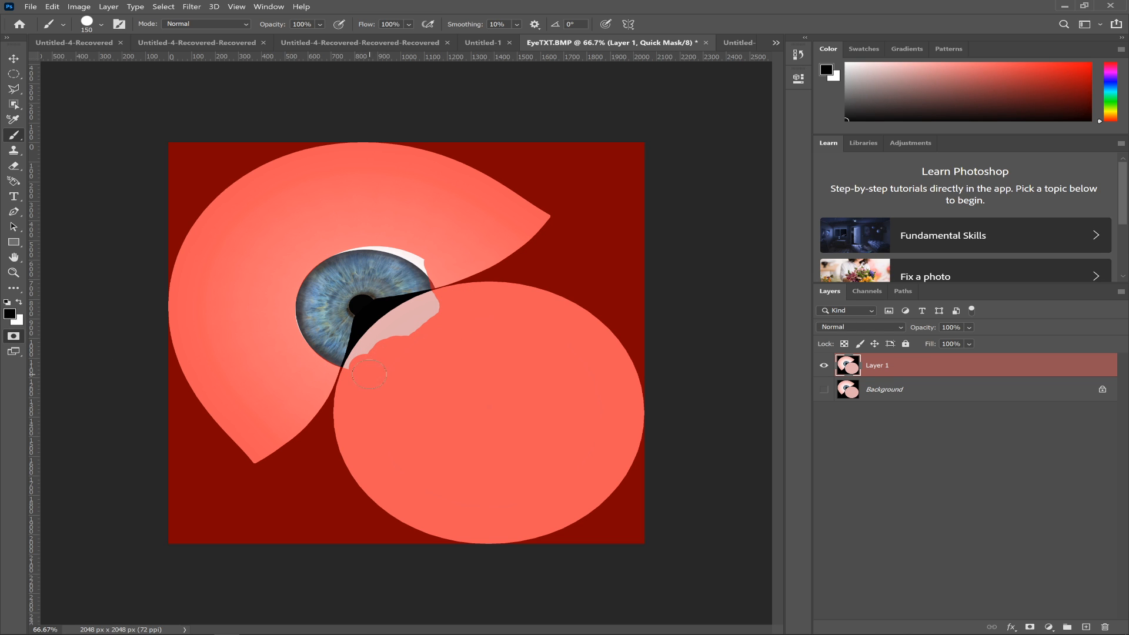
mouse_move(360, 367)
mouse_down()
mouse_move(363, 343)
mouse_move(418, 313)
mouse_move(411, 305)
mouse_up()
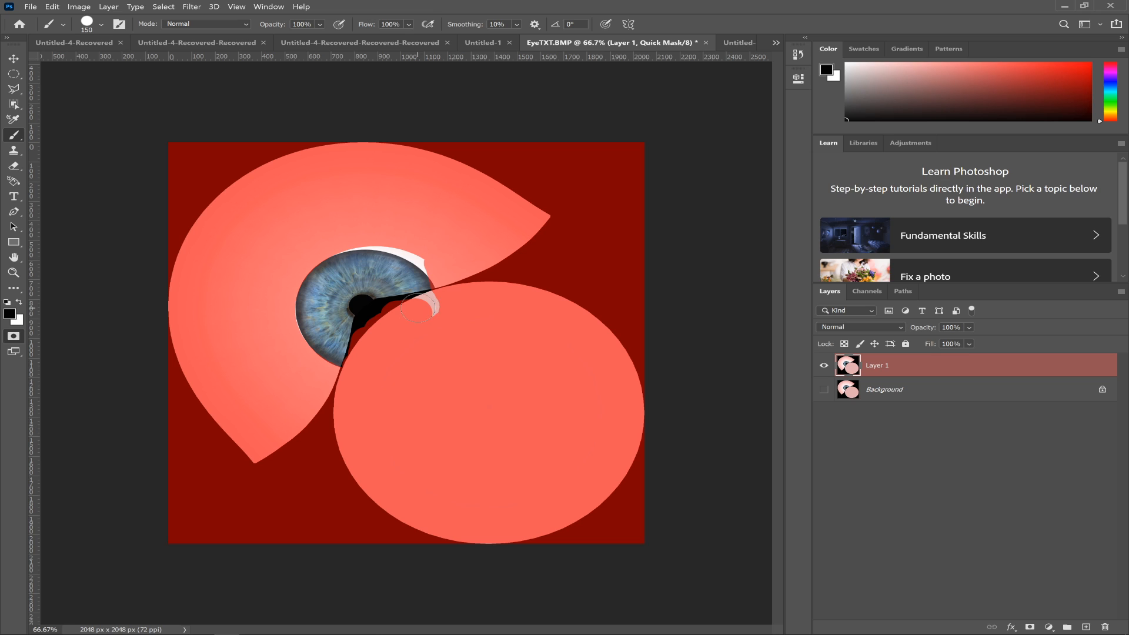
drag(414, 306, 436, 307)
key(q)
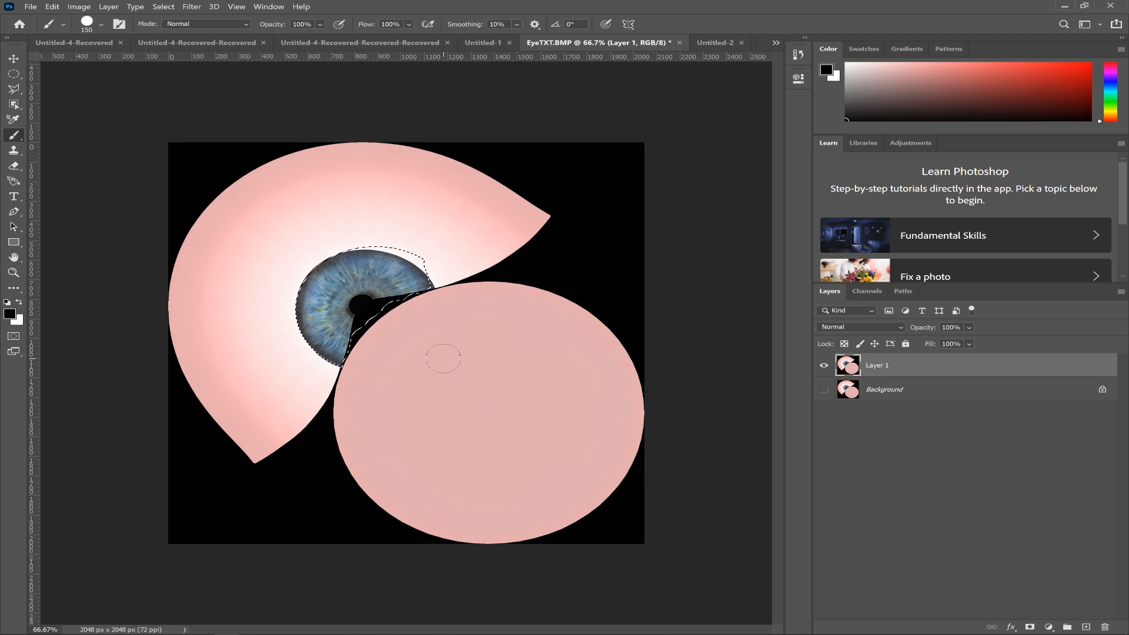
- Trim the selection along the iris's upper edge in Quick Mask and deselect the result
key(q)
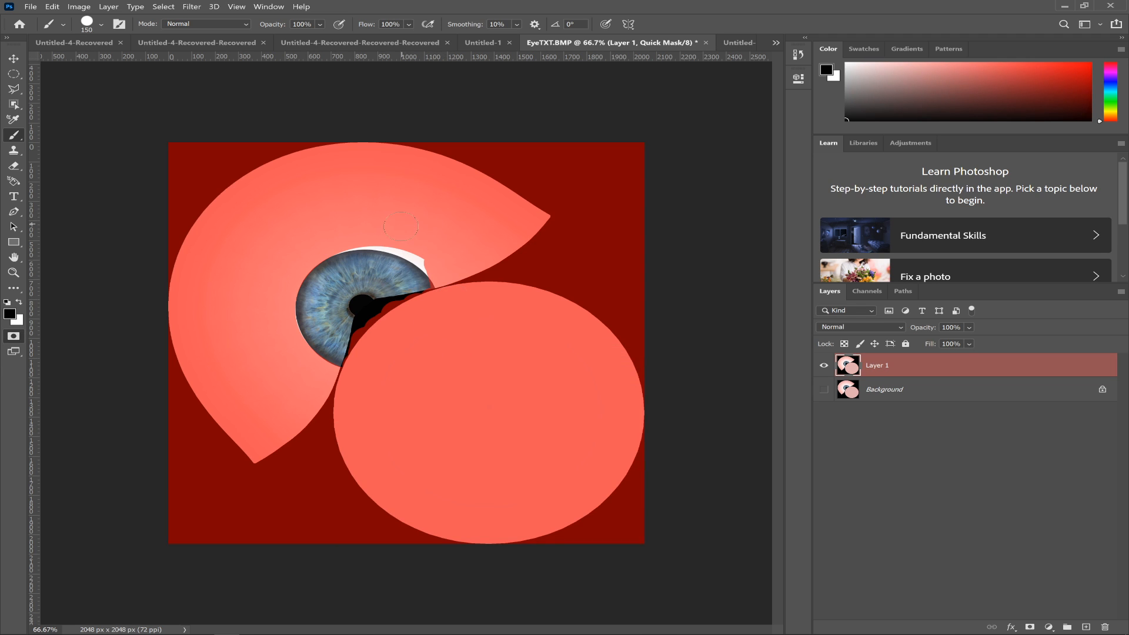
drag(399, 240, 405, 240)
key(q)
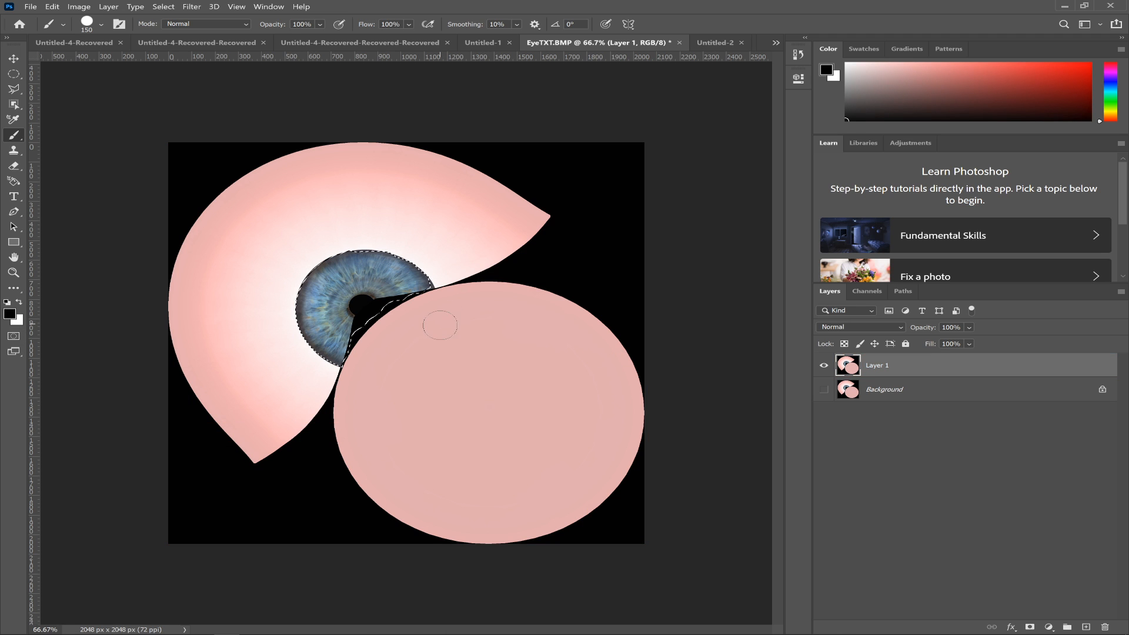
key(ctrl+d)
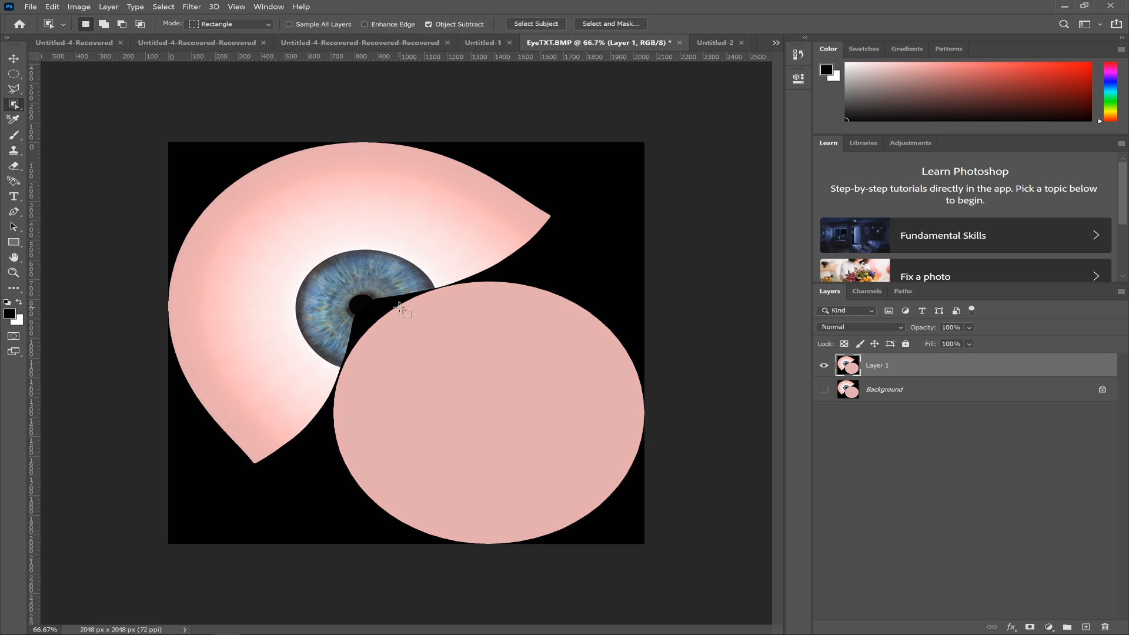
- Try to select the blue iris with Object Selection rectangles, the last one about 403 by 395 px
drag(325, 327, 358, 281)
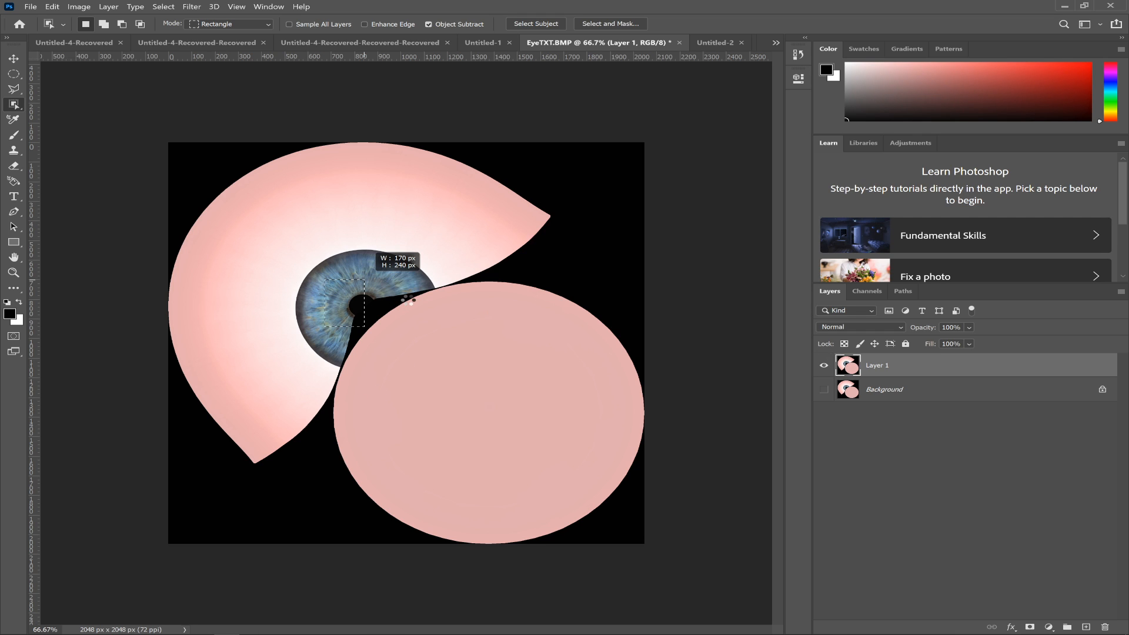
drag(376, 397, 283, 319)
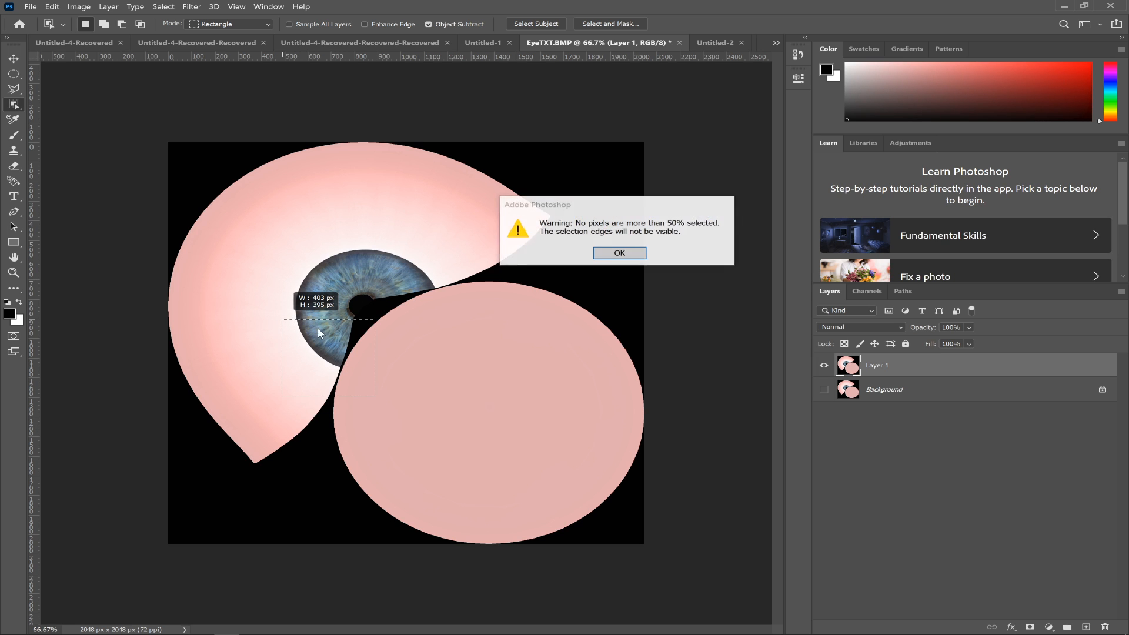
click(621, 254)
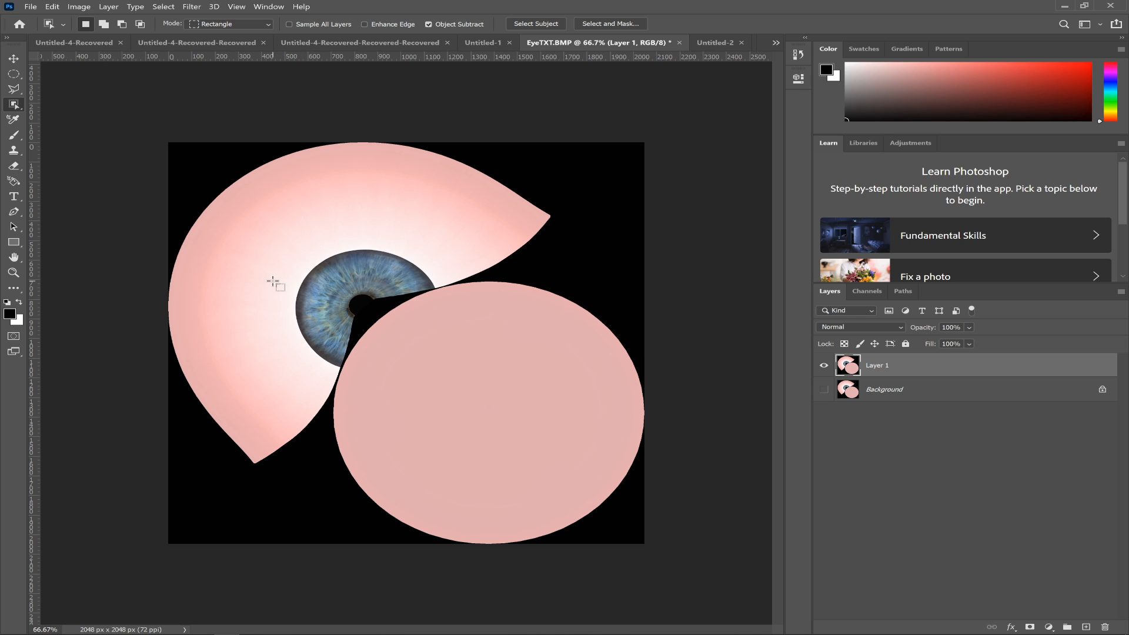
- Select the blue iris with the Quick Selection tool and copy it to a new layer
key(shift+w)
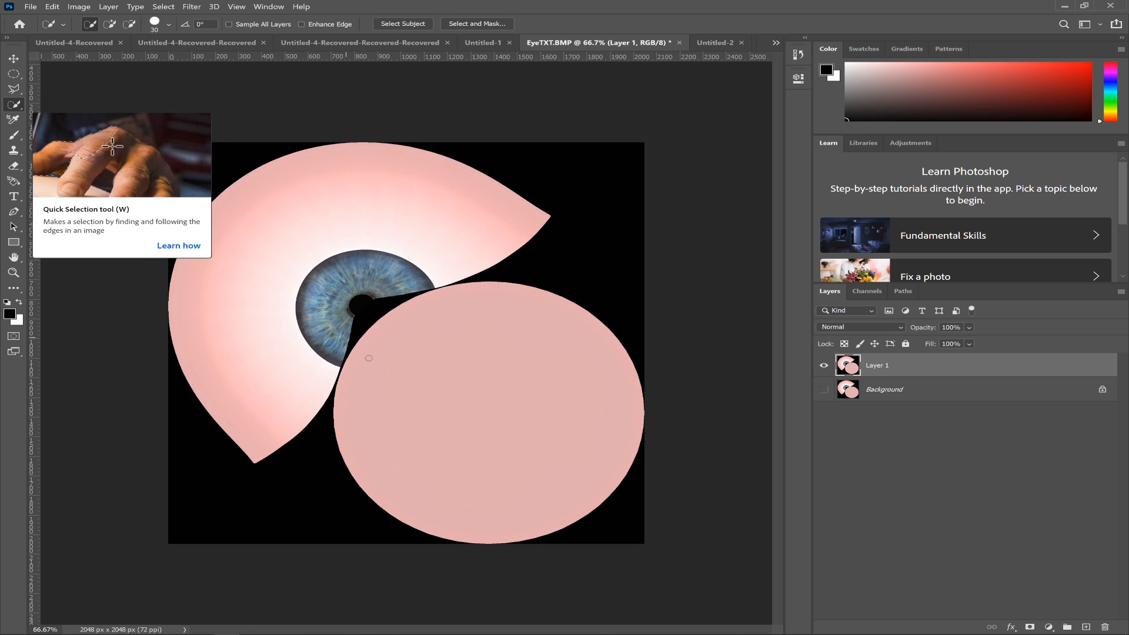
drag(395, 288, 356, 284)
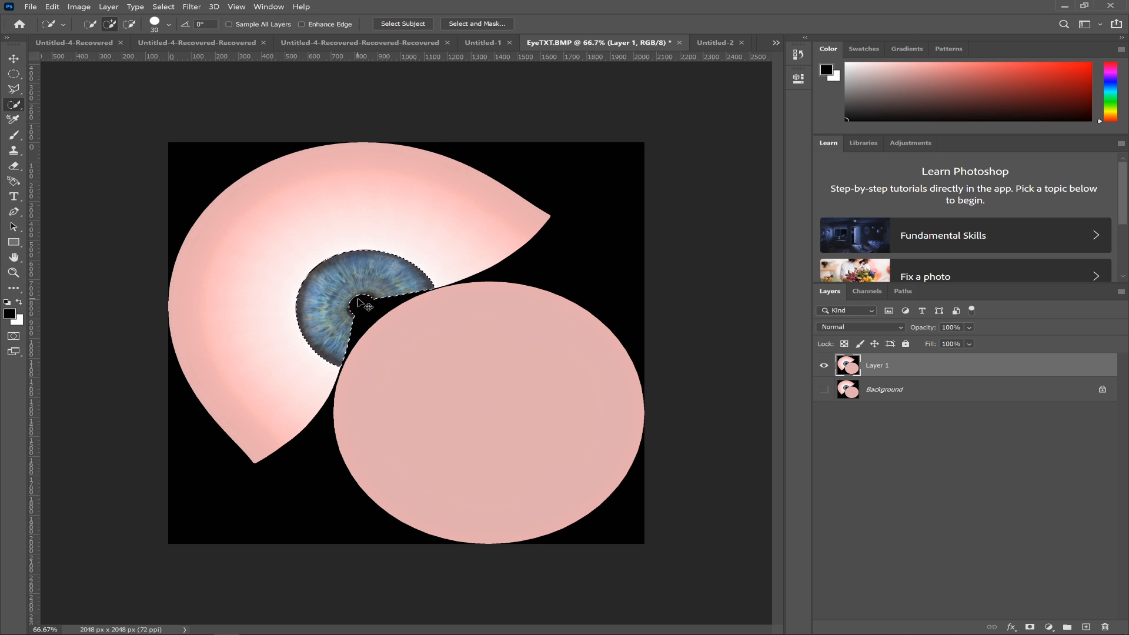
key(ctrl+j)
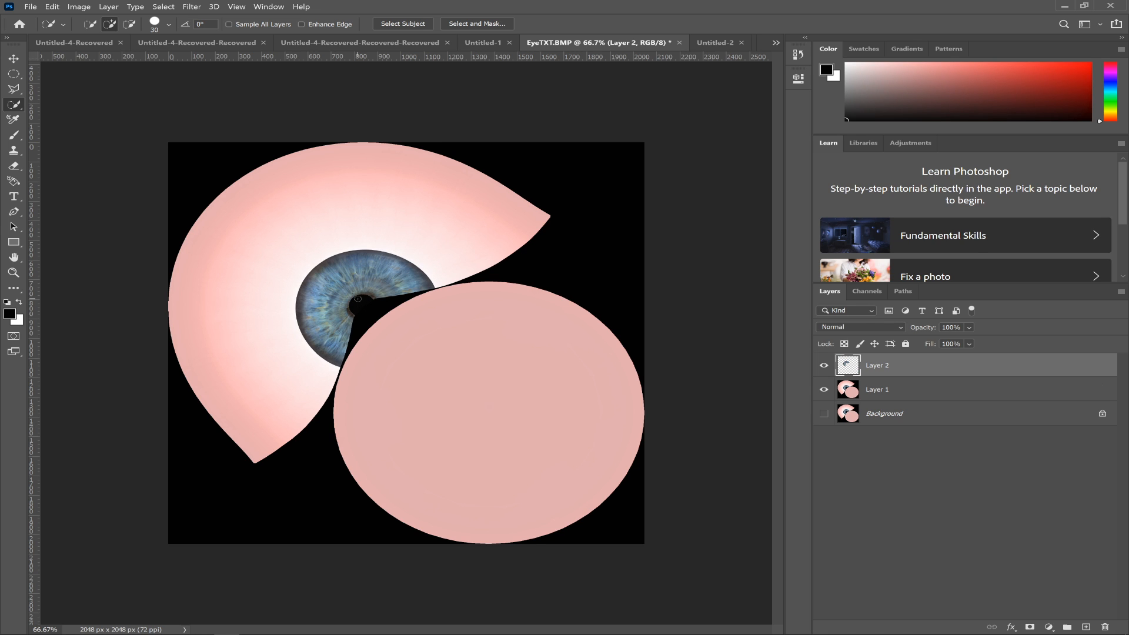
- Toggle Layer 1's visibility to check the isolated iris, leaving Layer 1 hidden
click(824, 389)
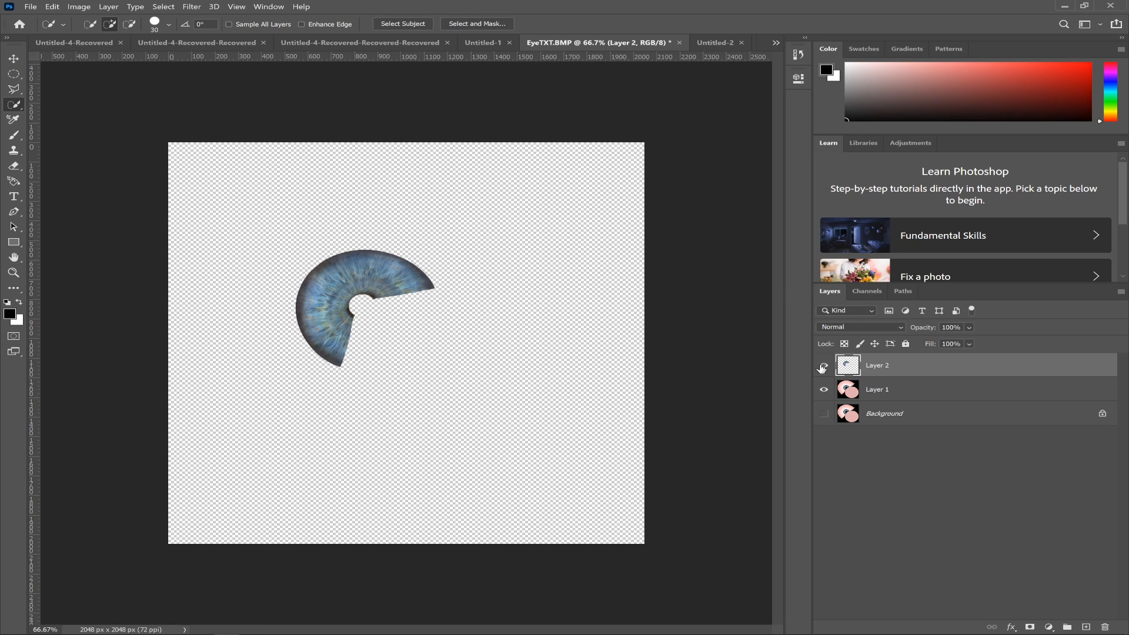
click(824, 389)
click(823, 390)
click(824, 391)
click(823, 390)
click(823, 389)
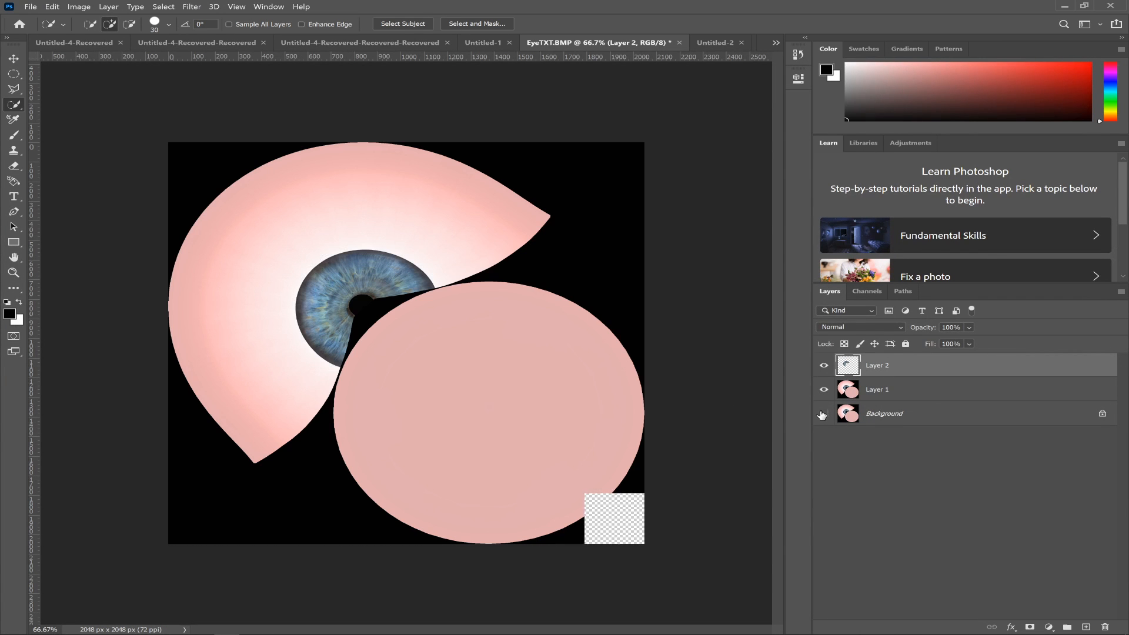
click(823, 389)
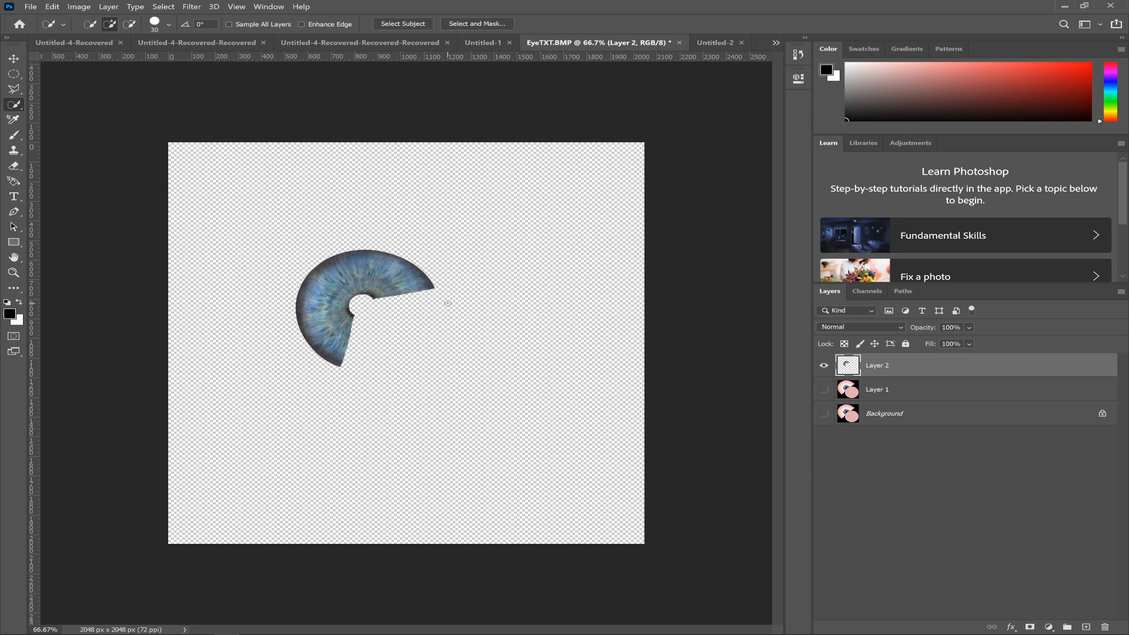
- Look through the Untitled-2 and Untitled-3 documents with the brown iris and return to EyeTXT.BMP
click(705, 39)
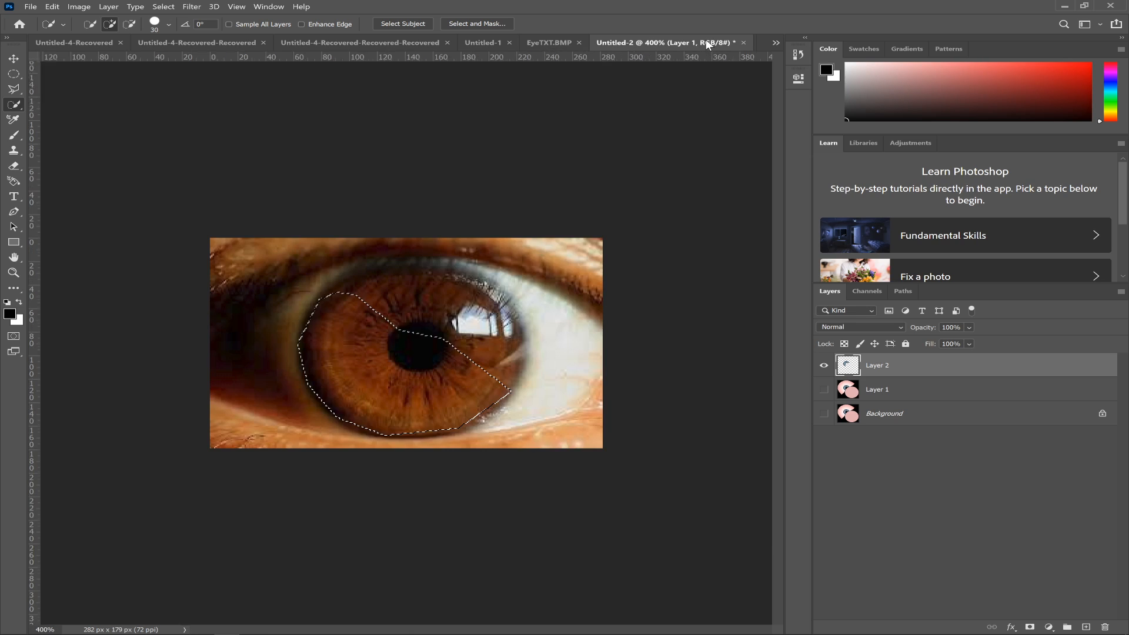
click(775, 42)
click(757, 32)
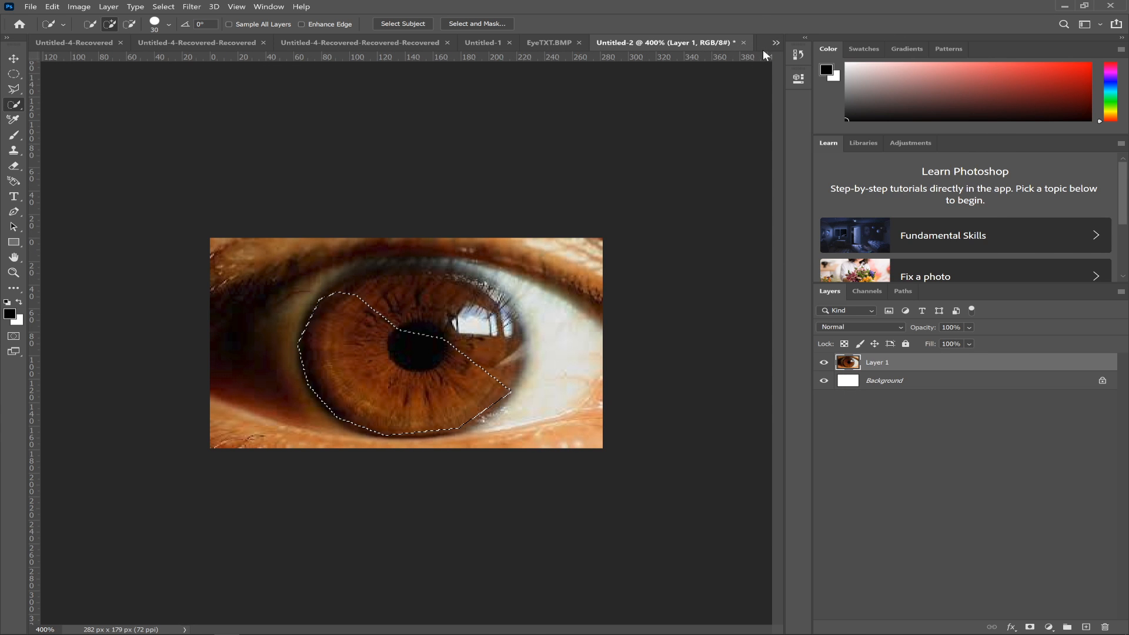
click(775, 42)
click(775, 41)
click(774, 43)
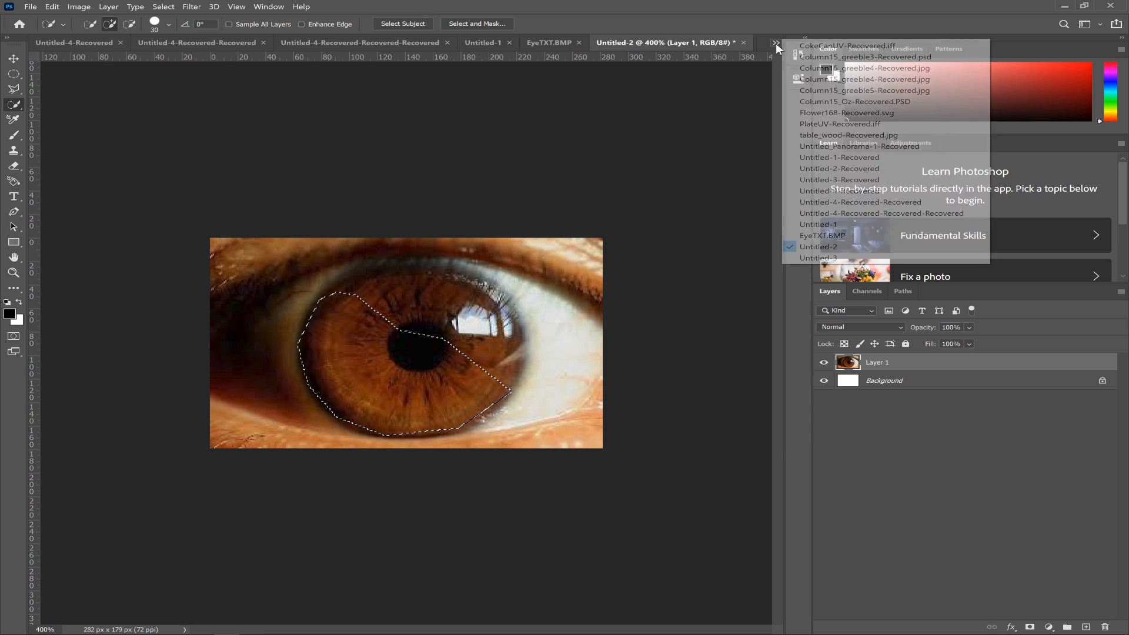
click(812, 258)
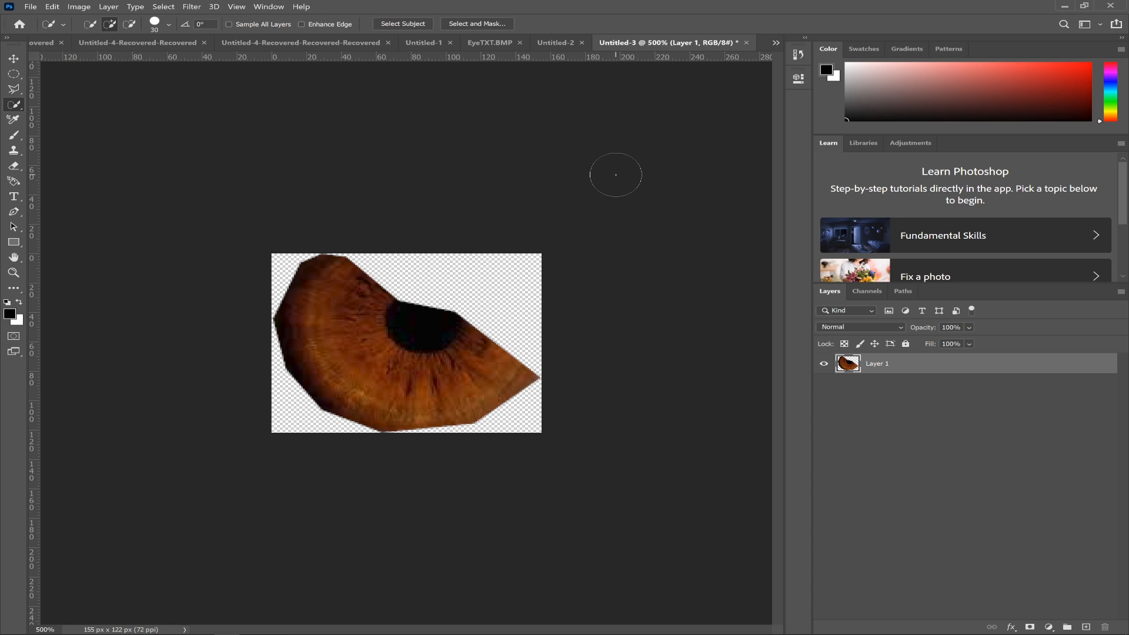
right_click(626, 45)
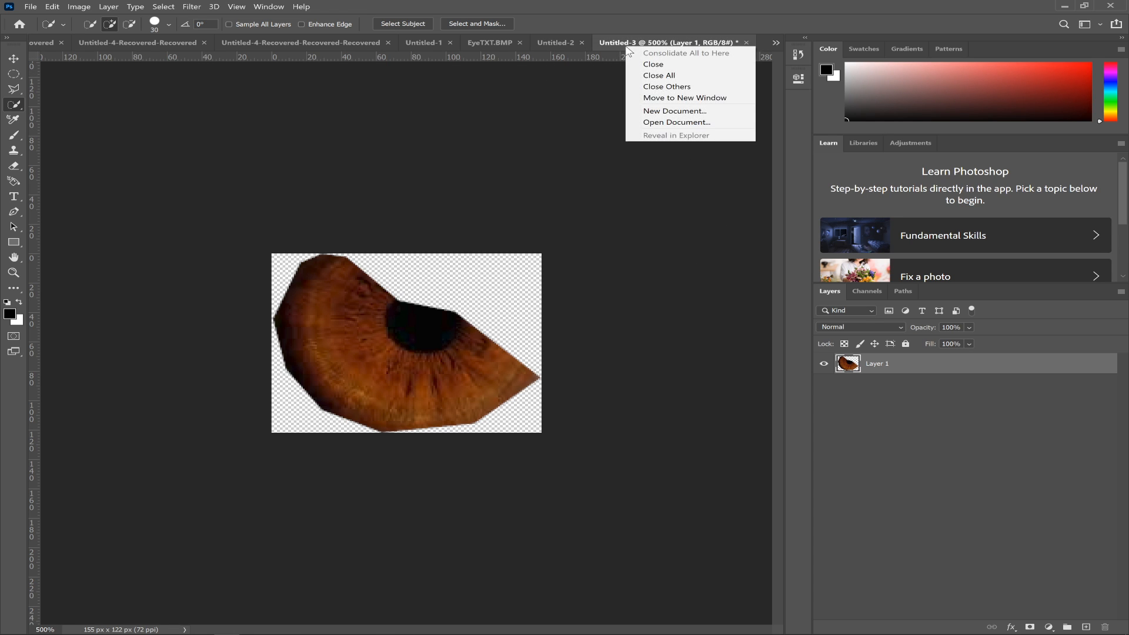
click(614, 47)
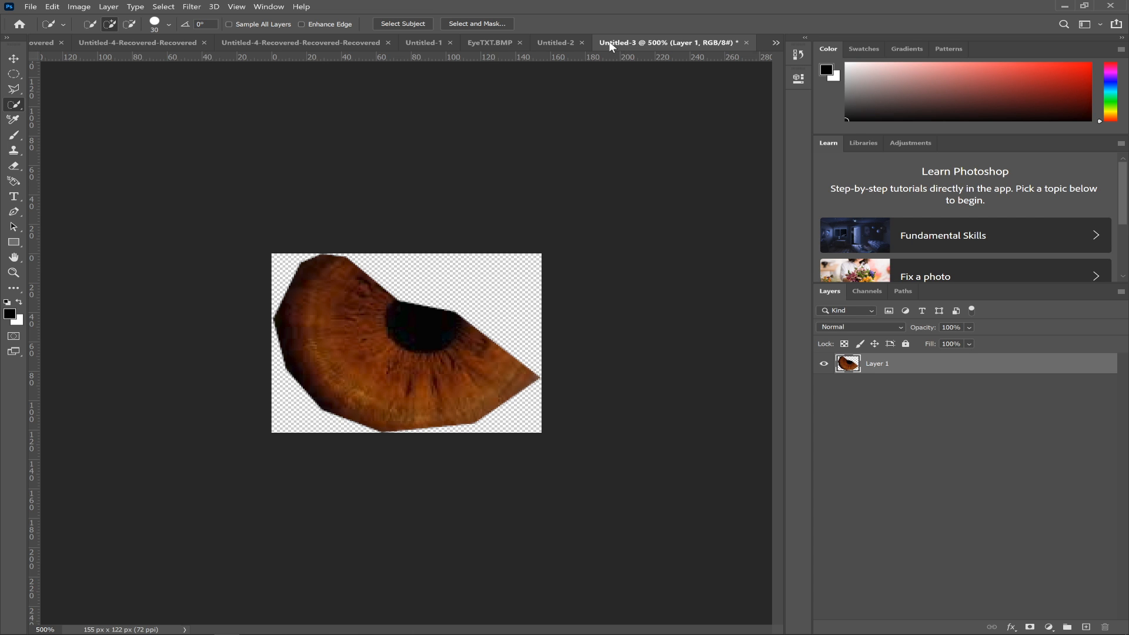
click(491, 41)
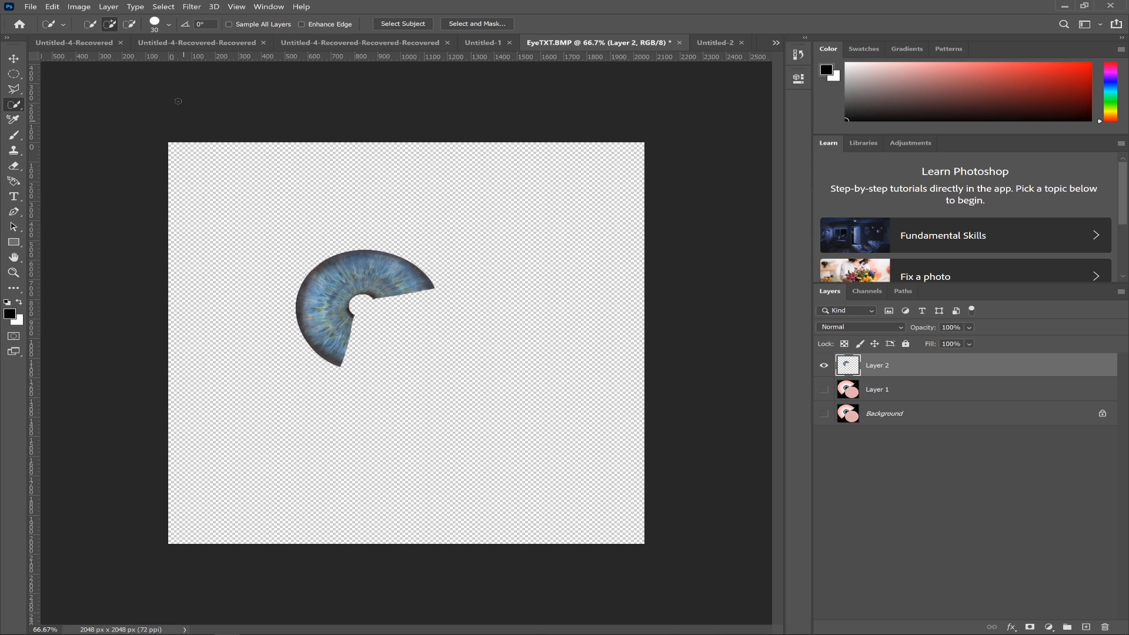
- Apply a Match Color adjustment to the iris layer in preview, using Untitled-3 as the source
click(76, 7)
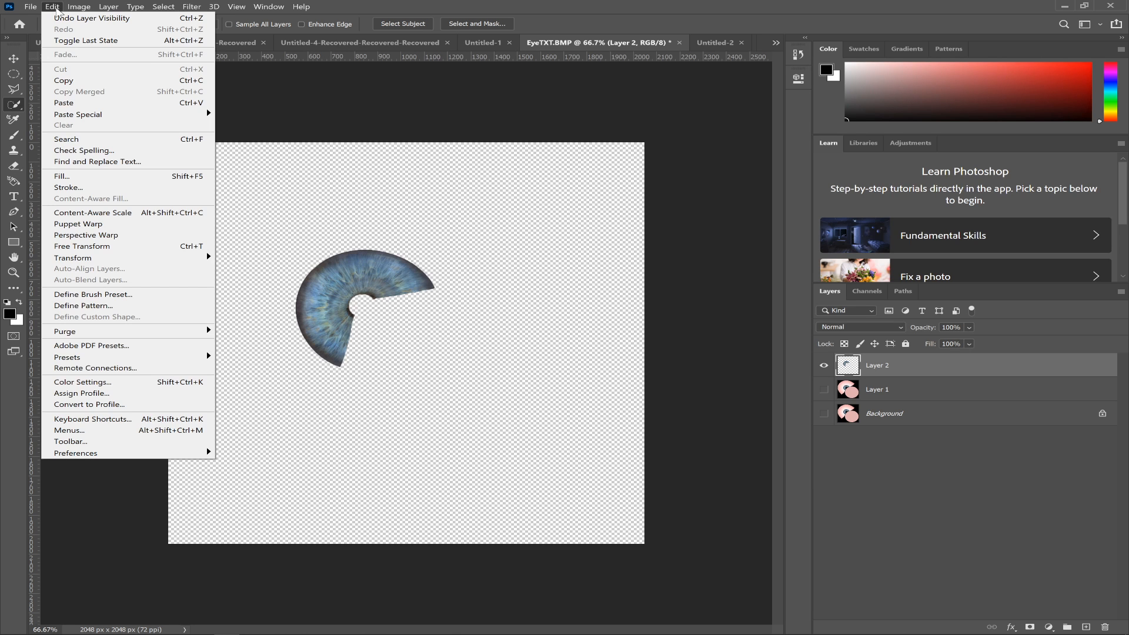
mouse_move(78, 7)
mouse_move(119, 35)
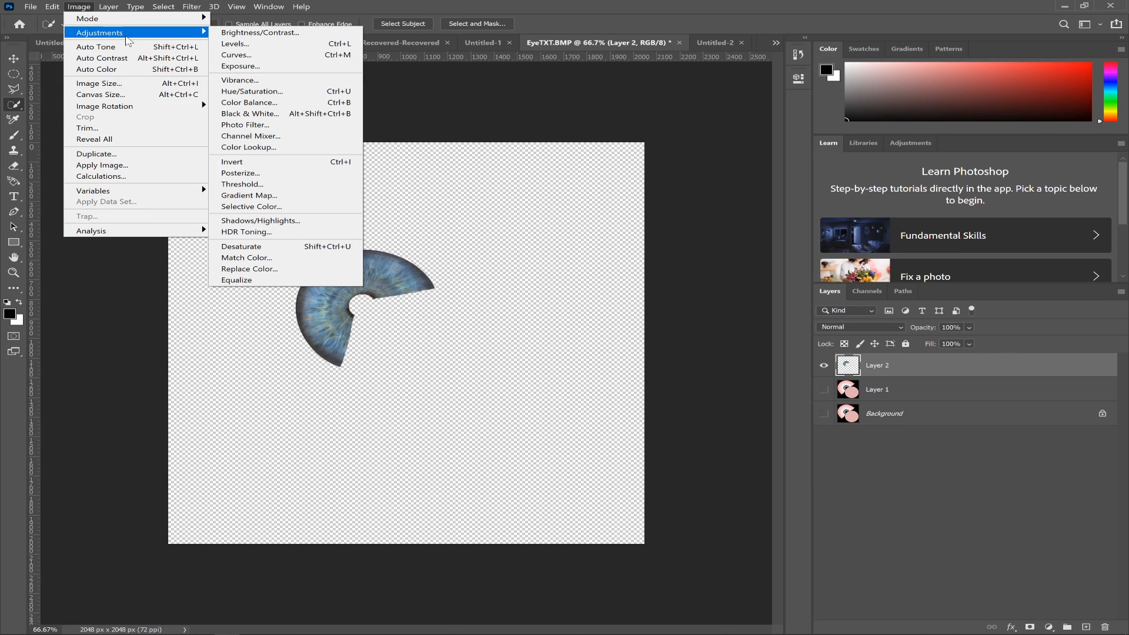
click(279, 261)
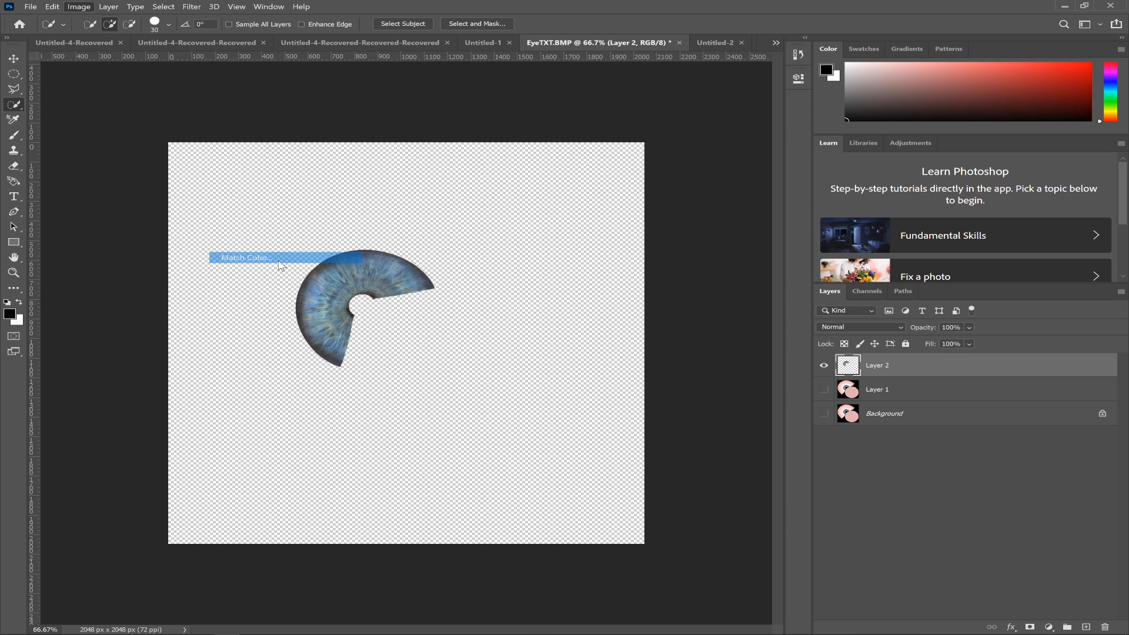
drag(608, 92, 645, 262)
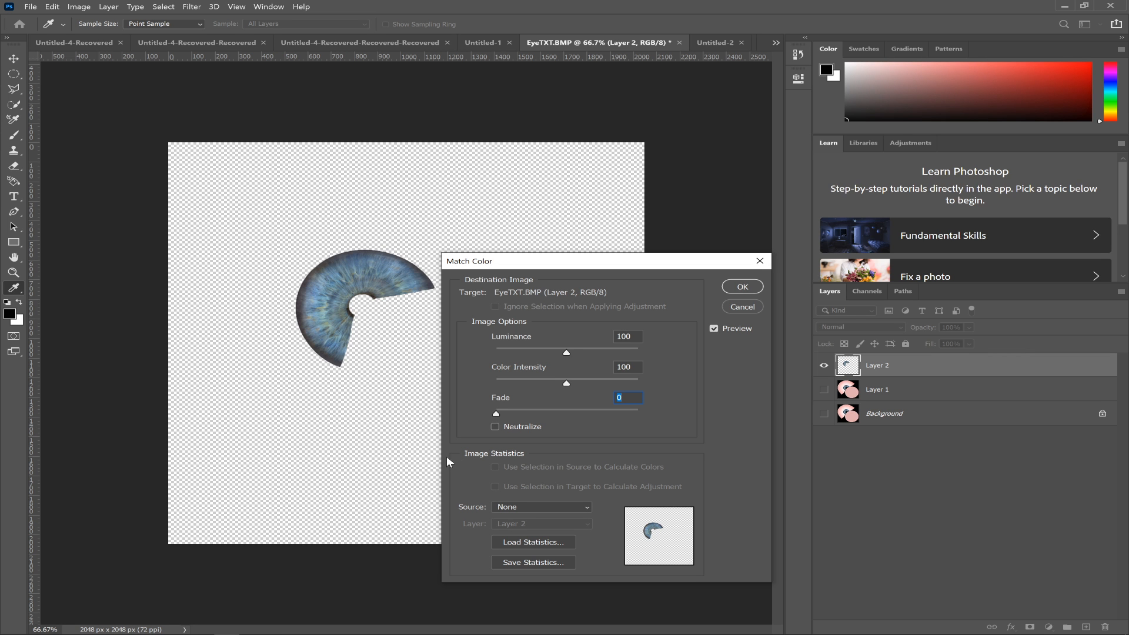
click(585, 508)
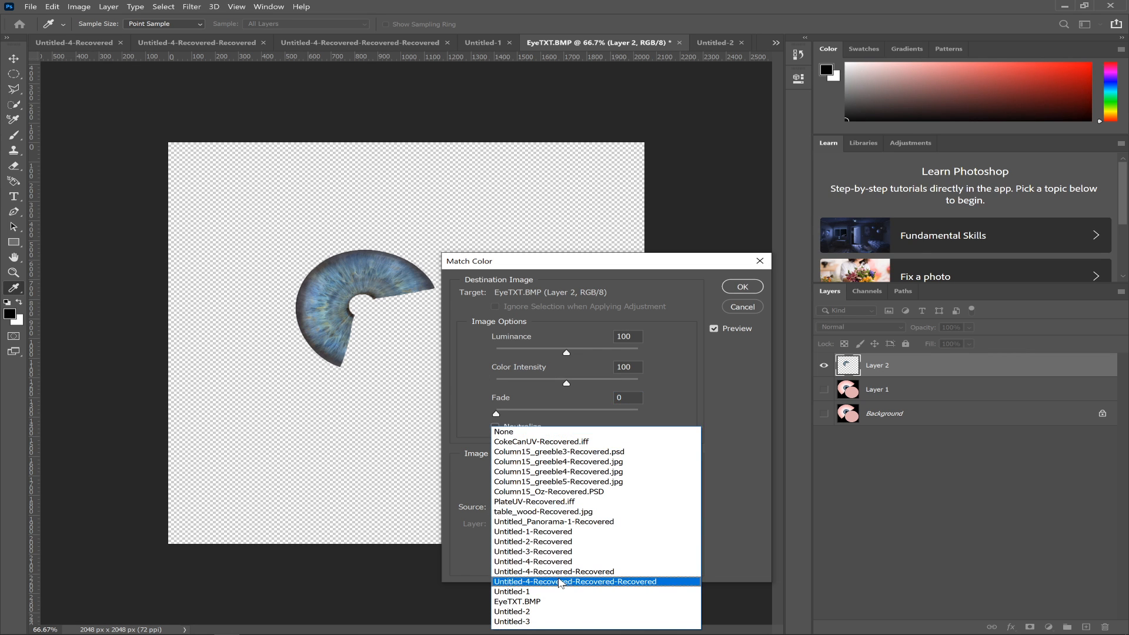
click(519, 621)
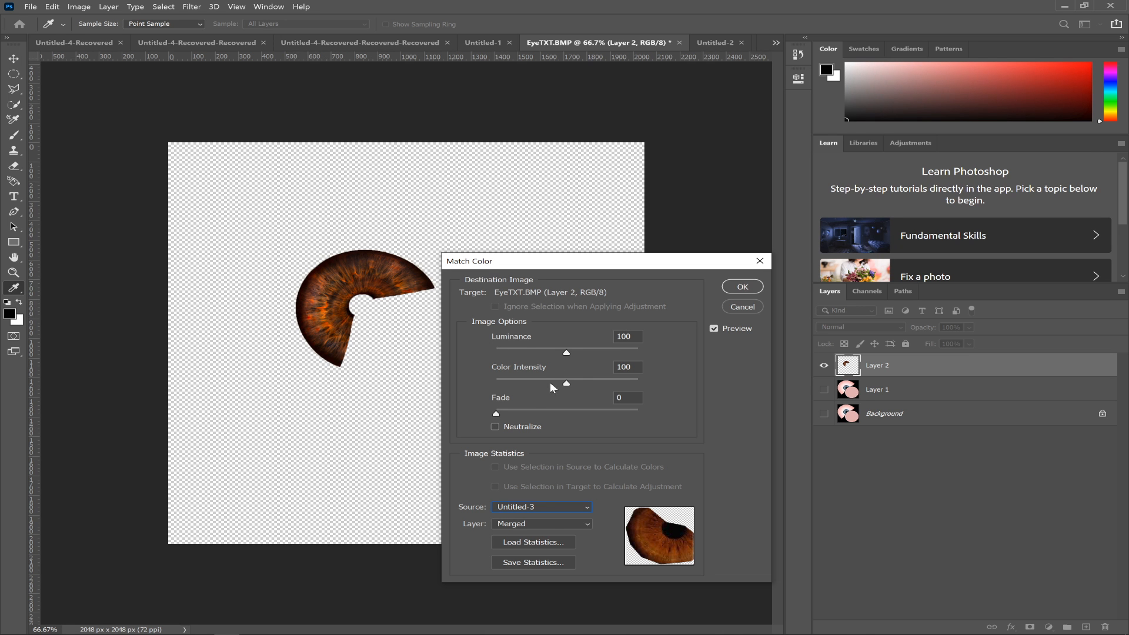
- Try a Fade of 20 for the color match and reset it to 0
click(525, 412)
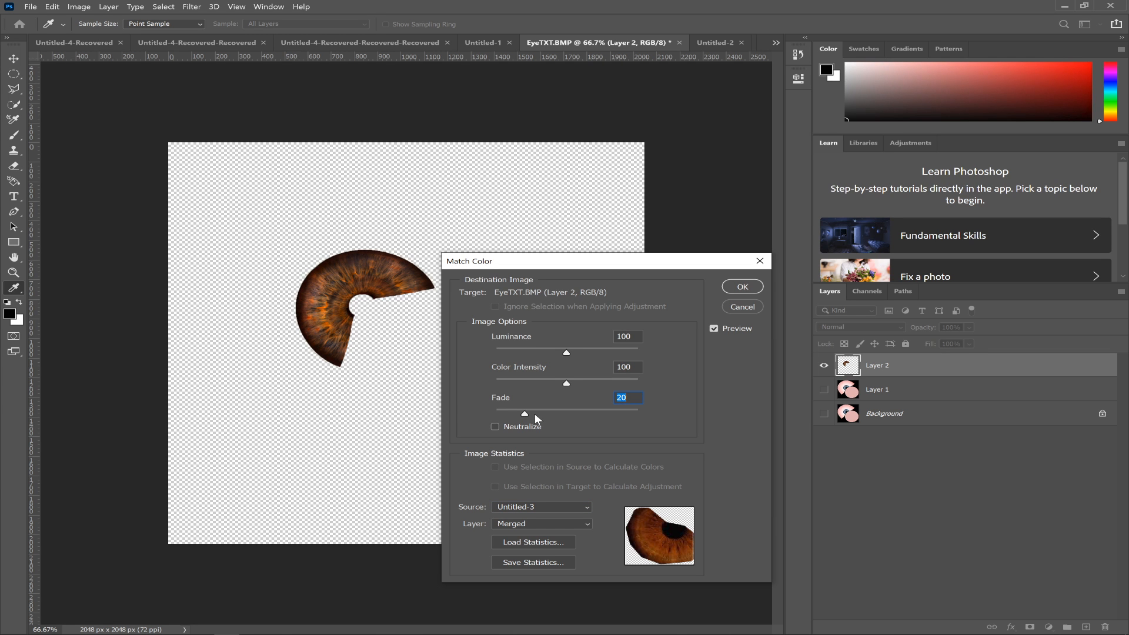
click(575, 412)
drag(513, 403, 491, 400)
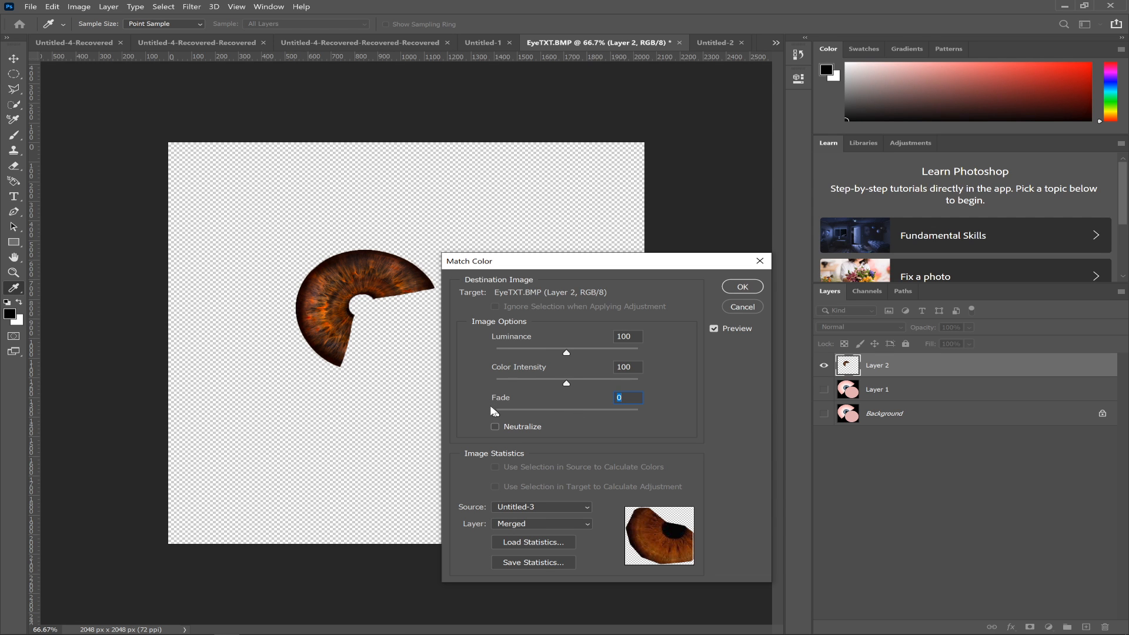
- Try different Color Intensity values for the color match, ending at 1
drag(570, 381, 496, 380)
text(800)
click(505, 379)
drag(497, 385, 494, 382)
- Compare the iris with the Match Color preview off and on, and test the Neutralize option
click(713, 328)
click(713, 328)
click(713, 329)
click(713, 329)
click(713, 329)
click(713, 328)
click(495, 426)
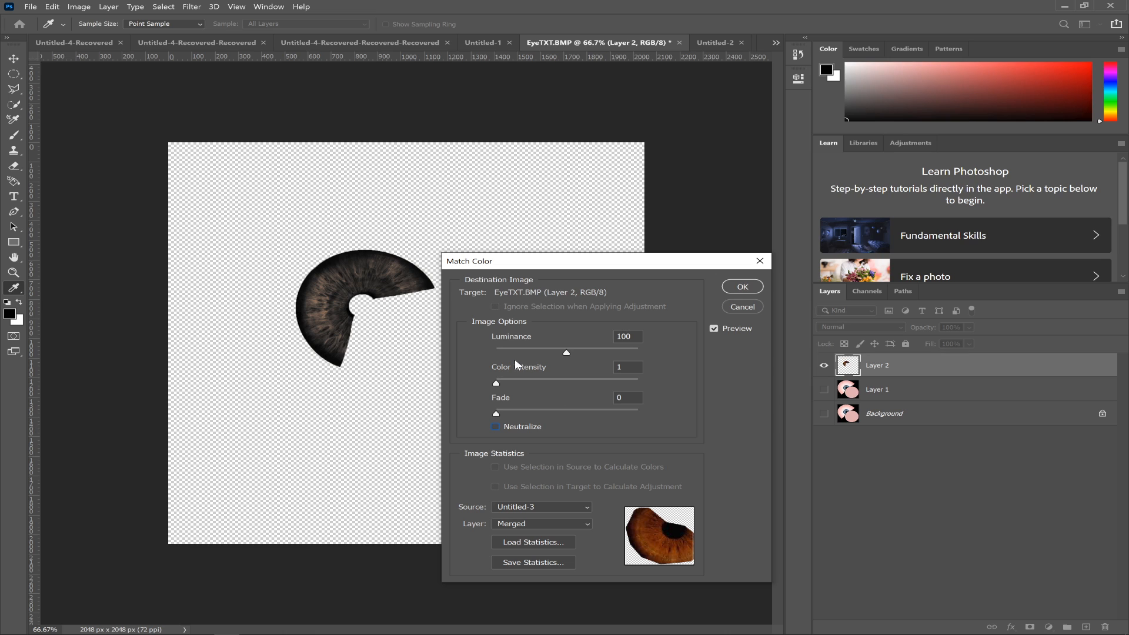
- Apply the color match with reduced luminance and merge the recolored iris layer down into Layer 1
drag(565, 352, 520, 354)
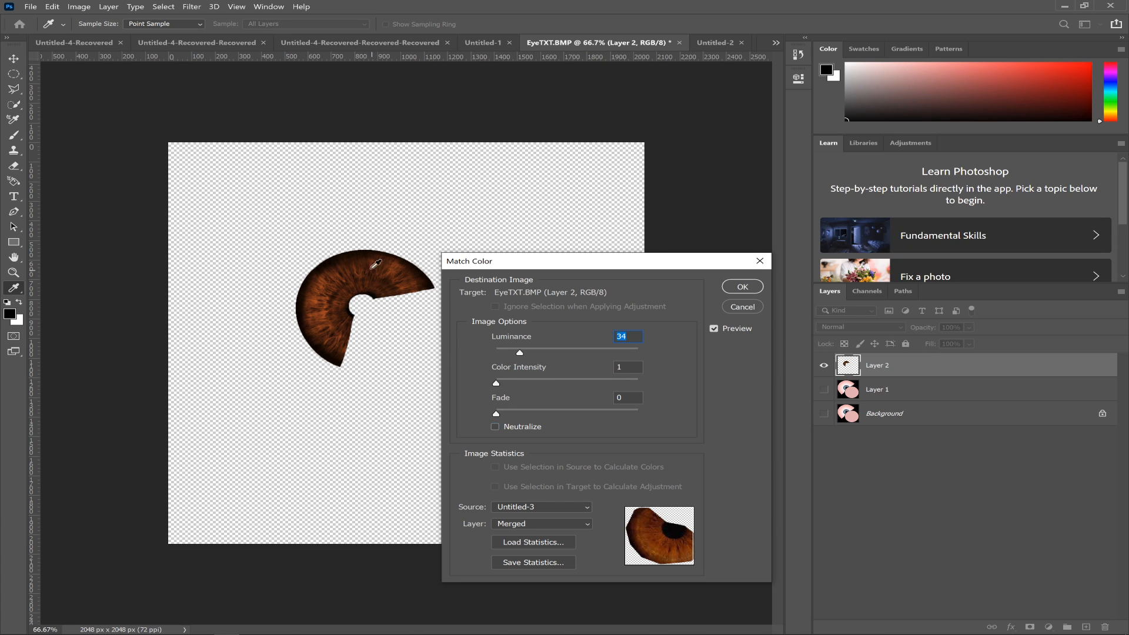
click(741, 287)
key(w)
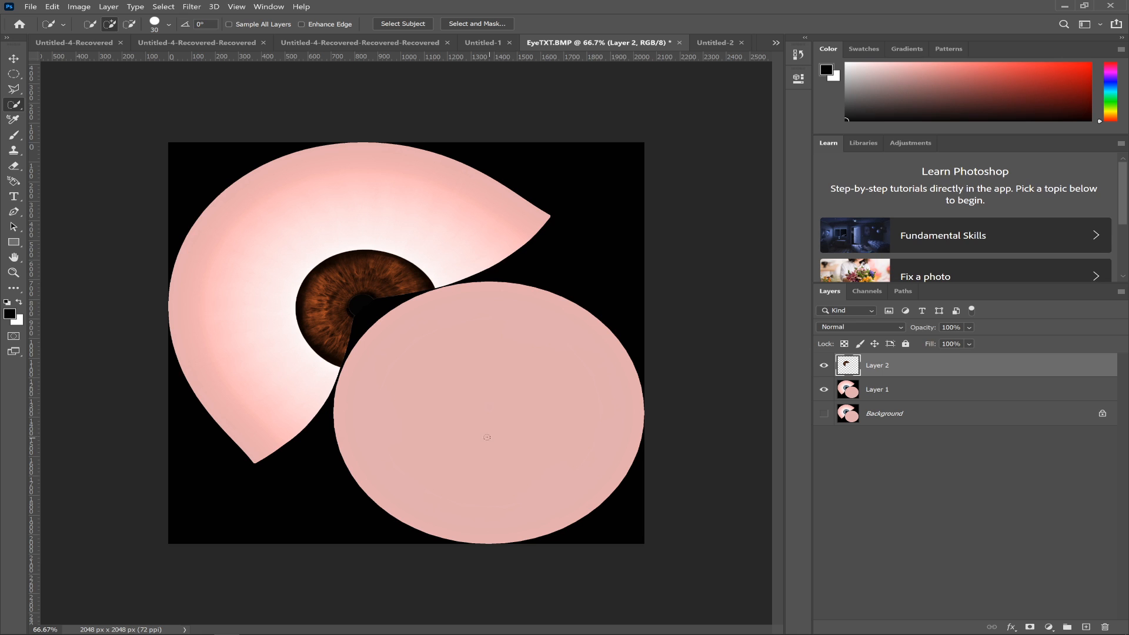
key(ctrl+e)
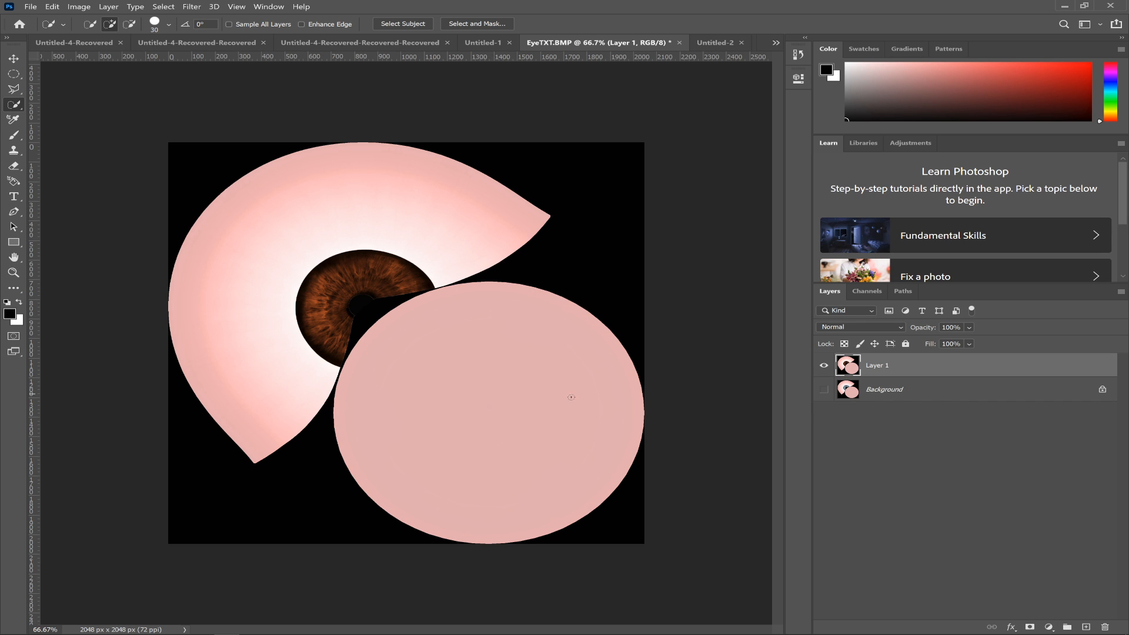
- Save a copy of the recolored eye texture in BMP format as EyeBrownTXT.BMP in the 3rd try folder
click(31, 8)
click(86, 147)
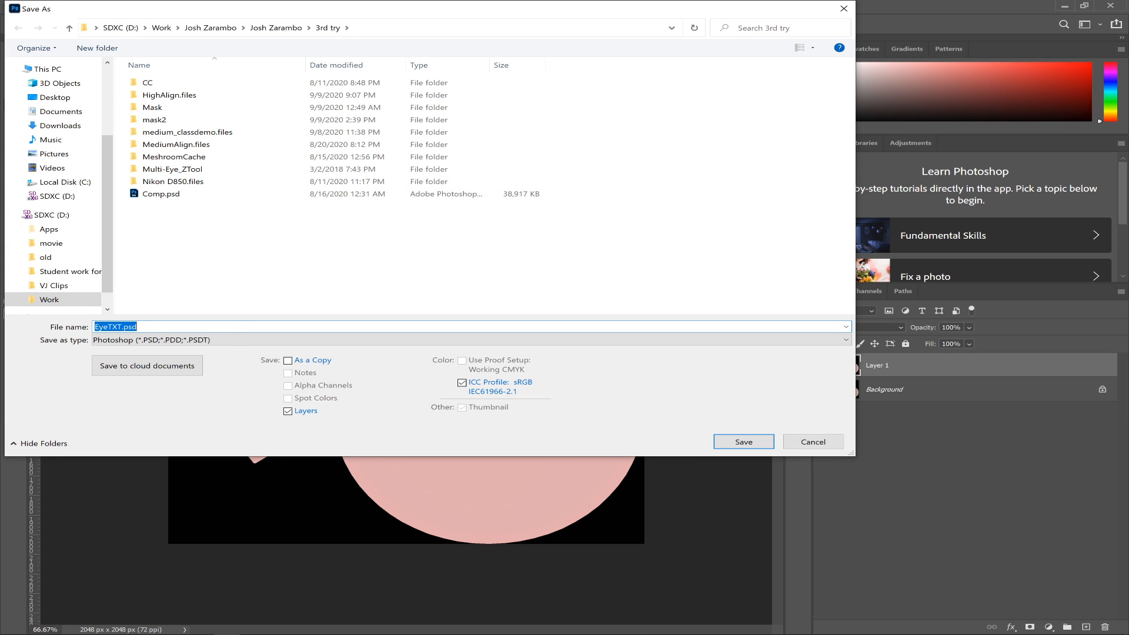
click(229, 339)
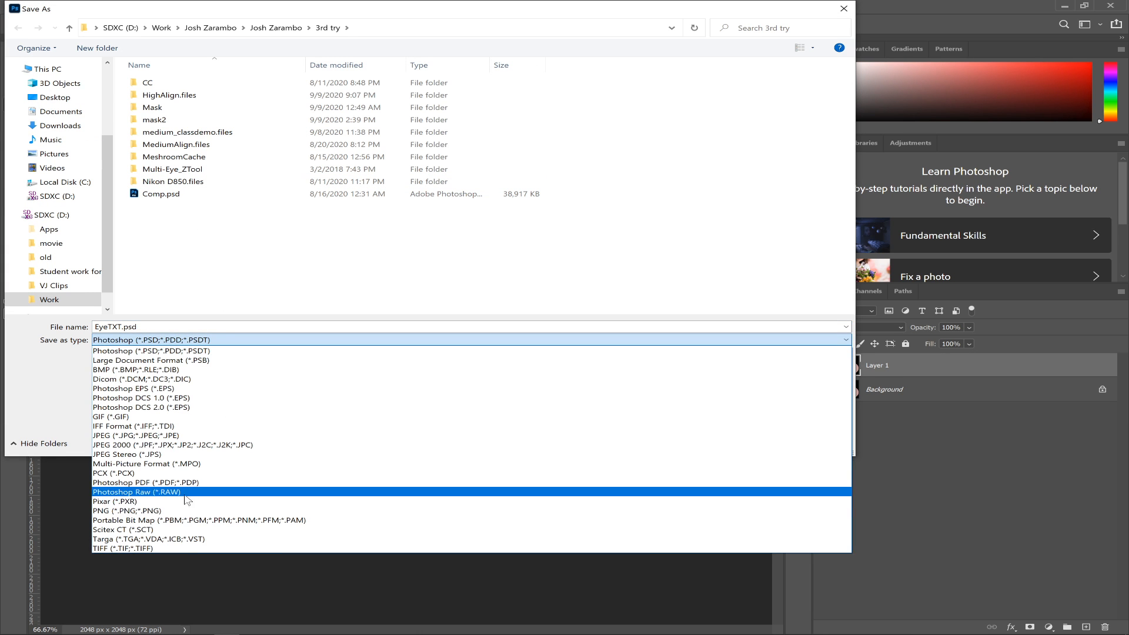
click(204, 370)
click(176, 207)
click(159, 327)
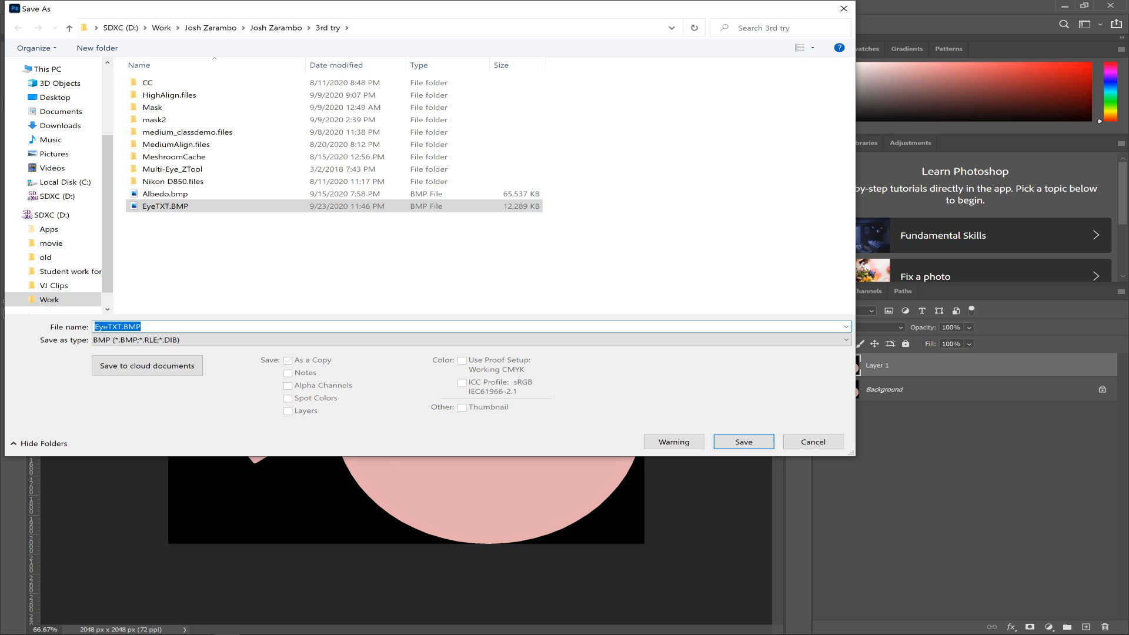
click(108, 327)
text(Brown)
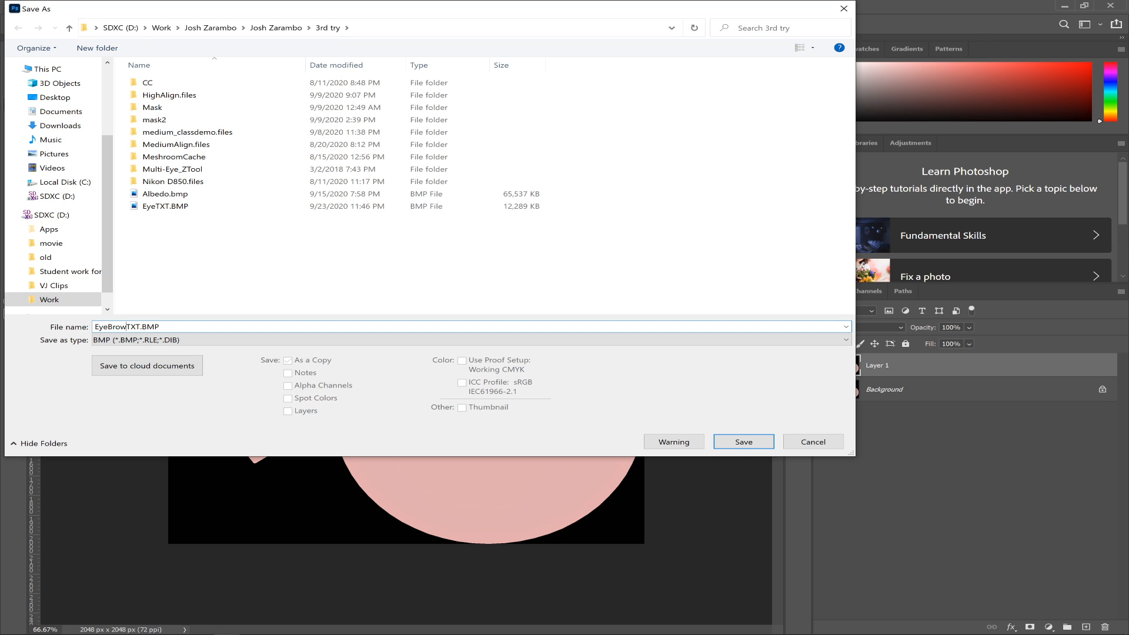
click(749, 448)
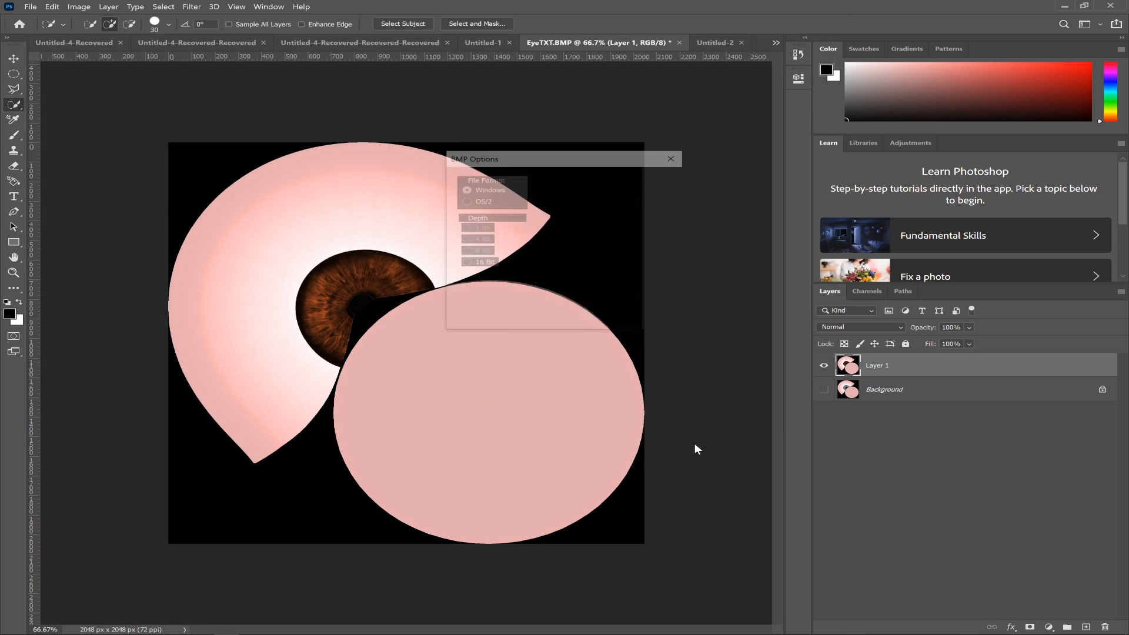
click(630, 184)
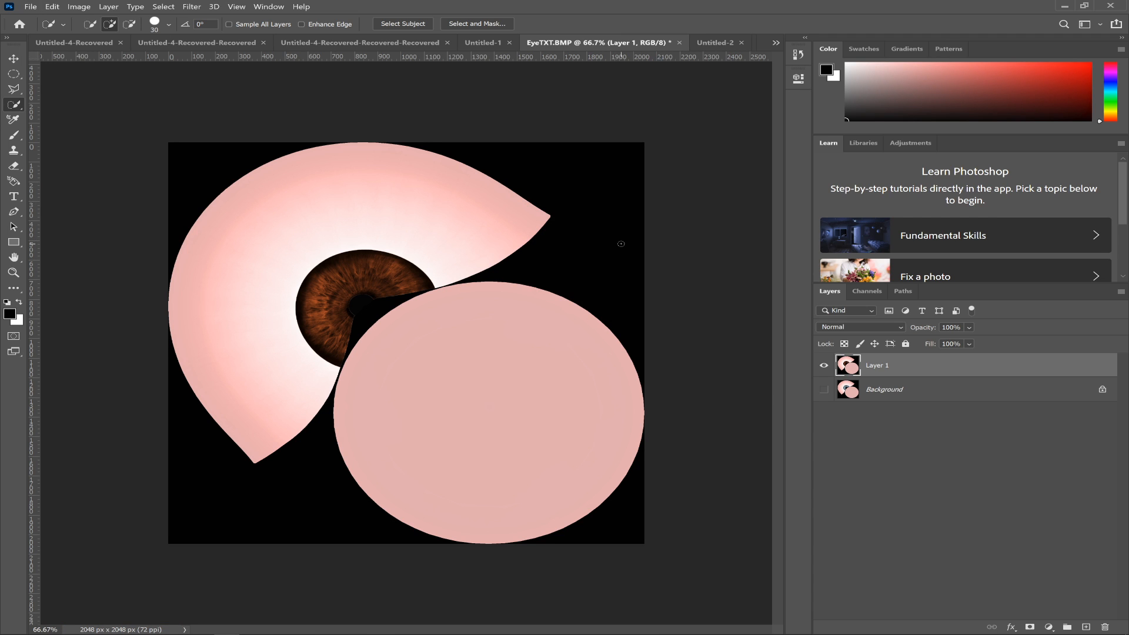
- Switch to ZBrush, import EyeBrownTXT.BMP as a texture and make it the current texture
key(alt+Tab)
key(alt+Tab)
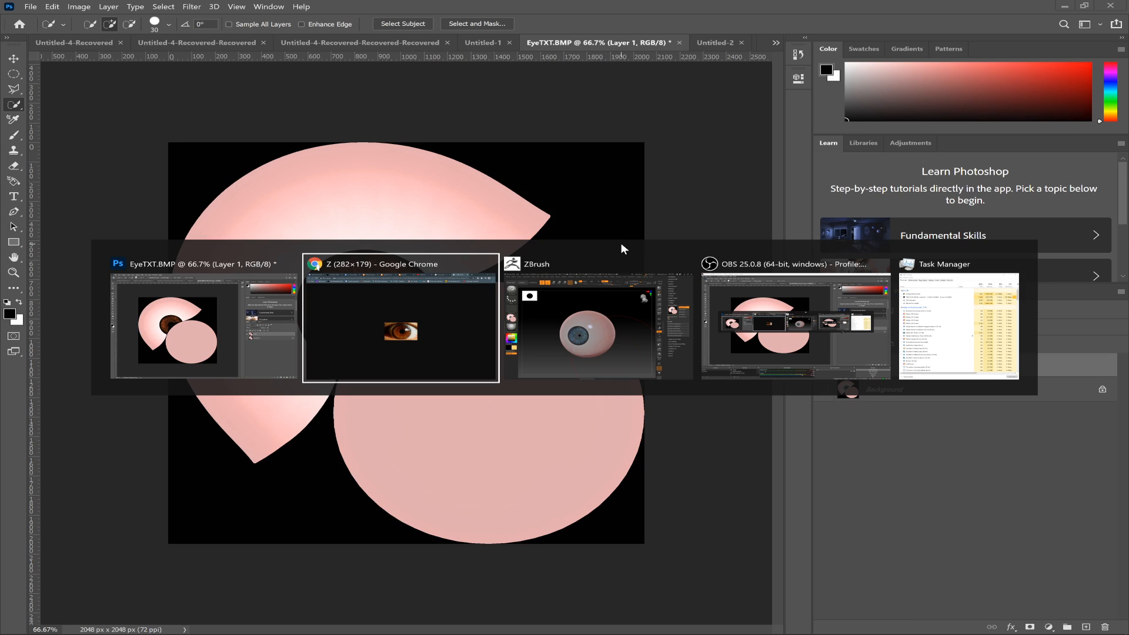
scroll(977, 151, up, 5)
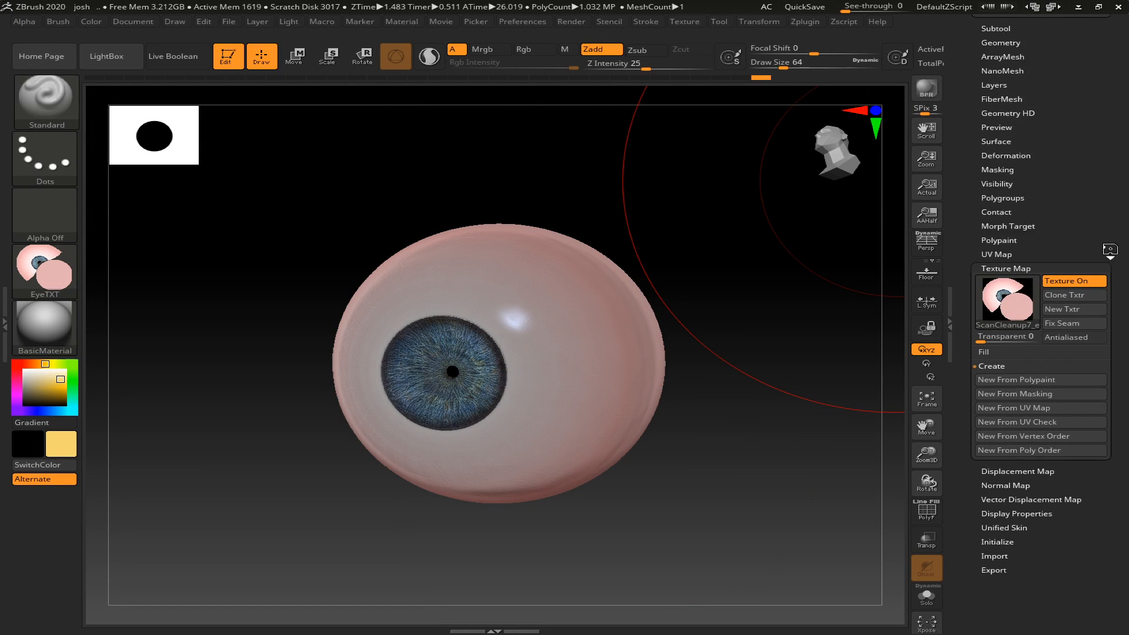
click(685, 24)
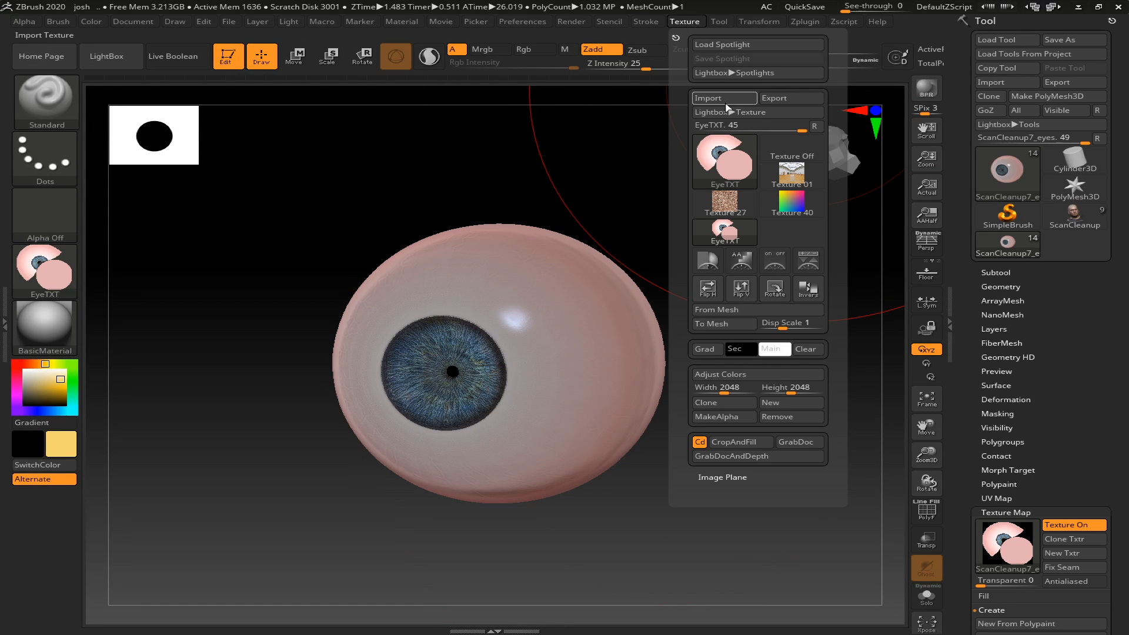
click(723, 100)
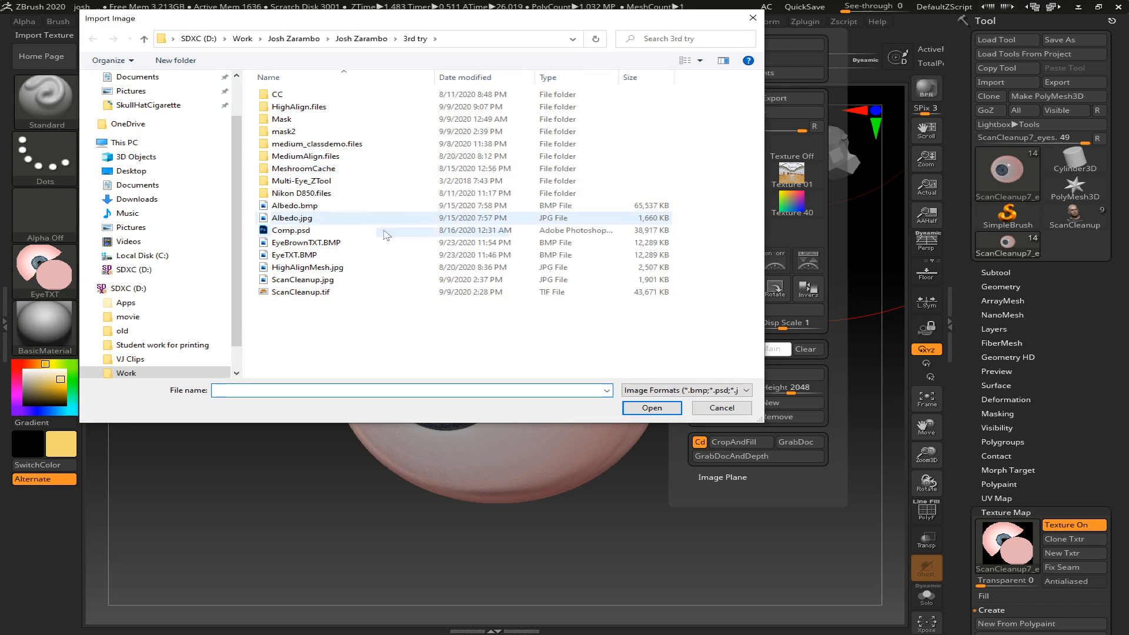
click(333, 243)
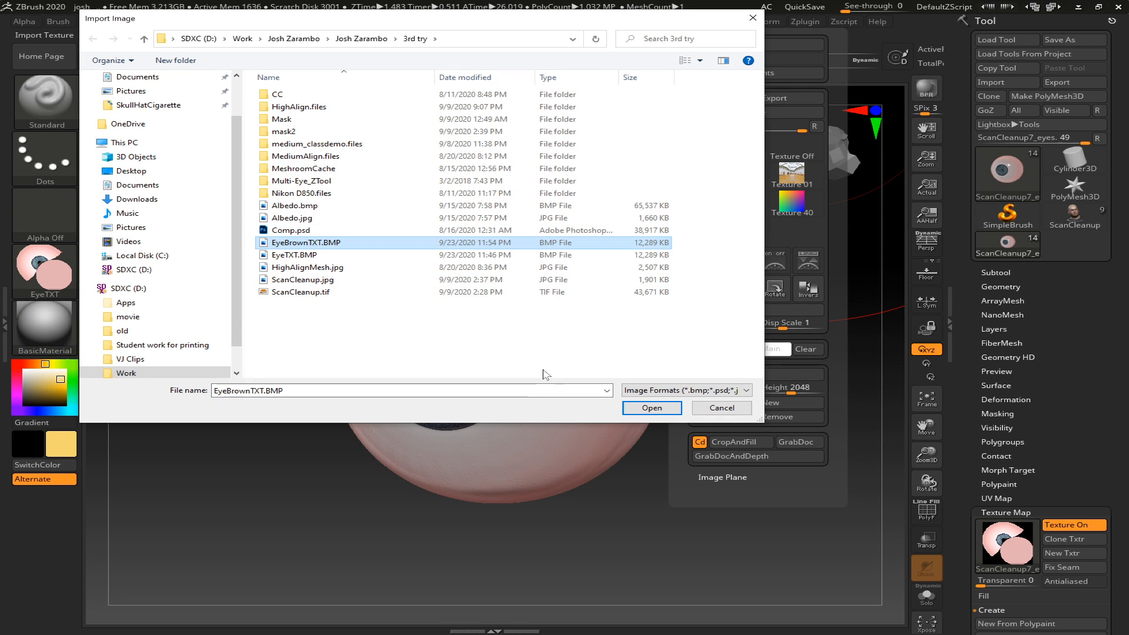
click(652, 407)
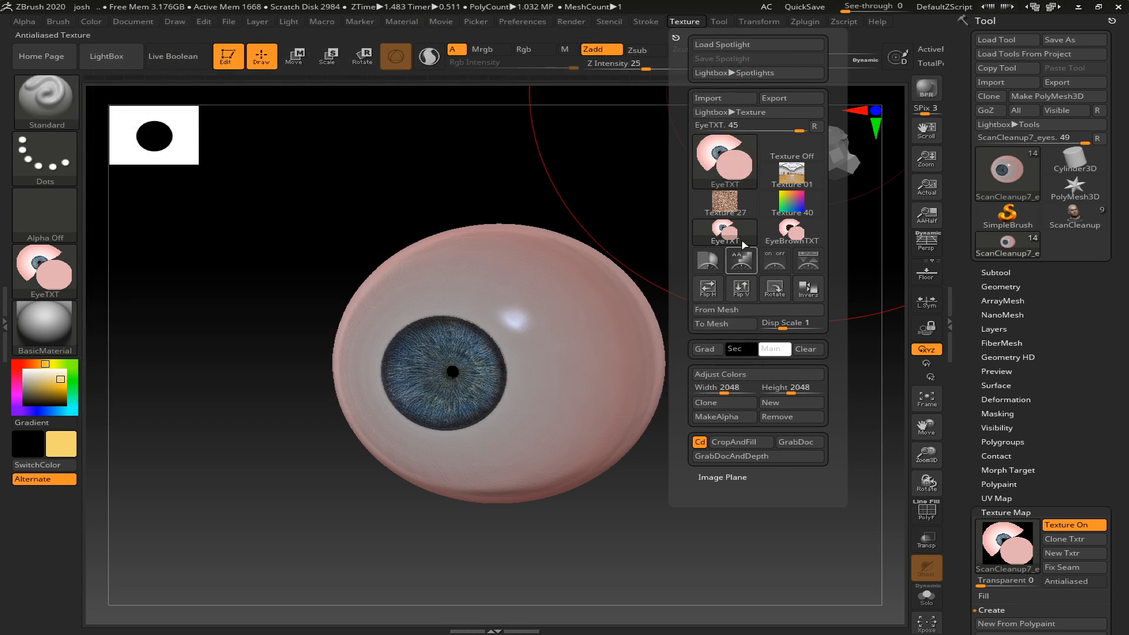
click(791, 230)
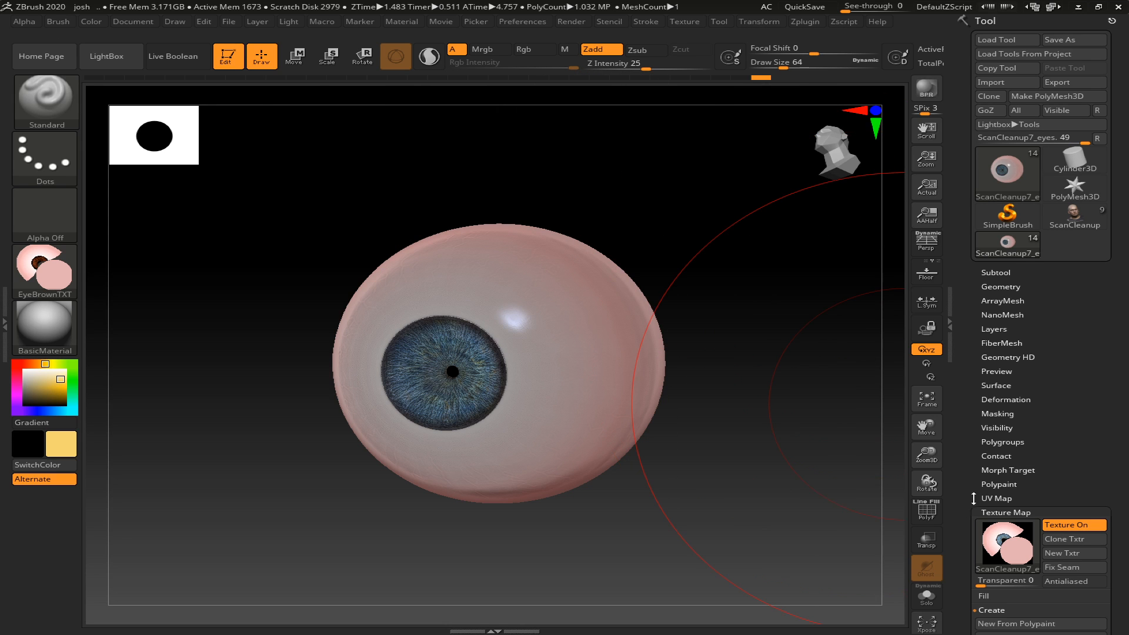
- Assign the EyeBrownTXT texture to the eyeball's Texture Map in place of the blue one
scroll(1070, 373, down, 5)
scroll(1070, 373, down, 1)
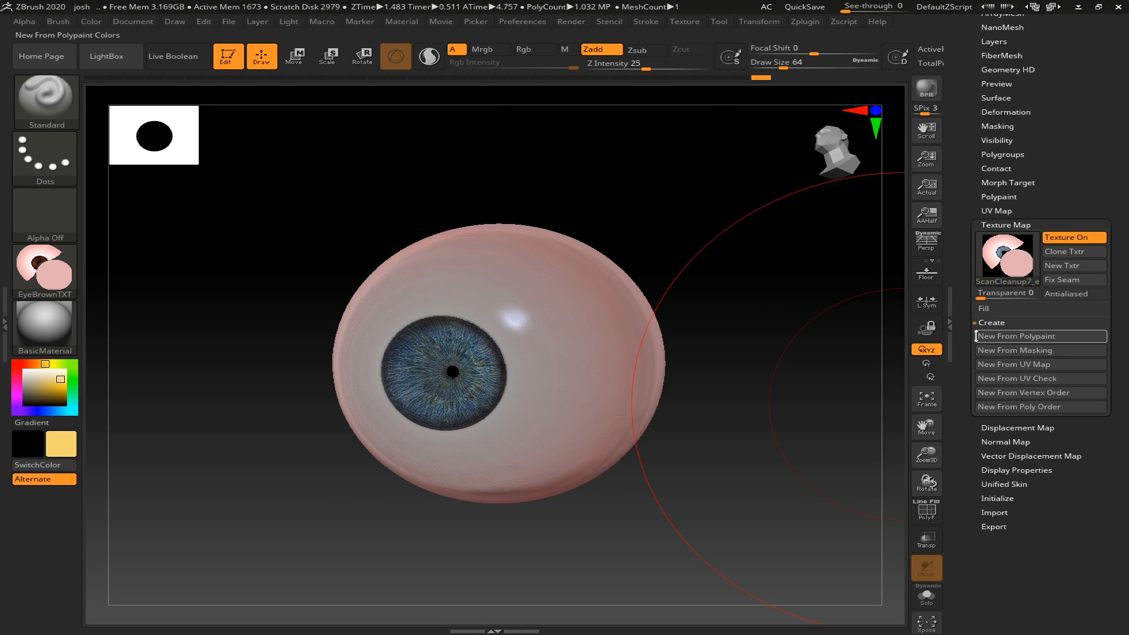
click(1005, 258)
click(658, 262)
drag(681, 222, 698, 275)
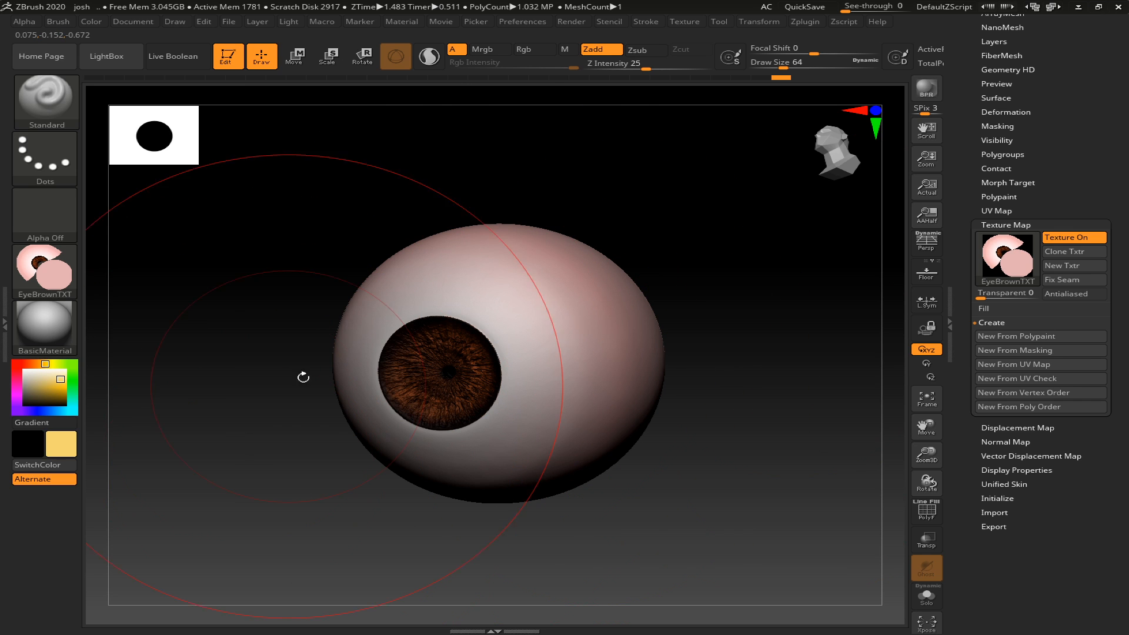
- Show the black Merged_Cornea7 pupil subtool, turn the eyeball to face front and collapse the tool tray
scroll(986, 201, up, 5)
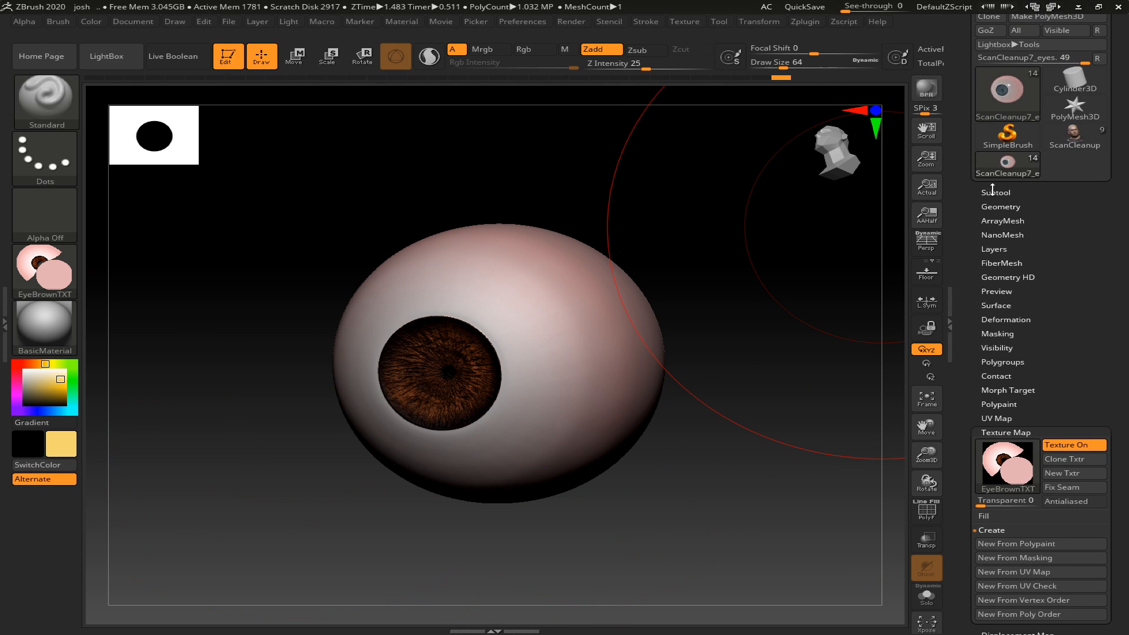
click(993, 192)
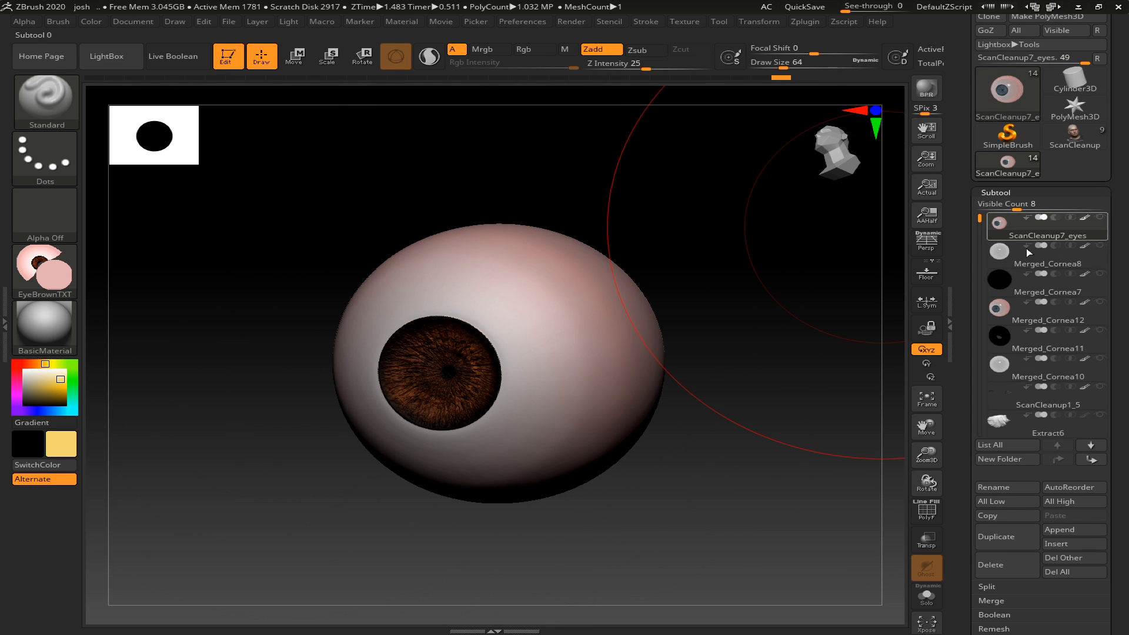
click(1099, 274)
mouse_move(733, 440)
shift+mouse_down()
mouse_move(766, 432)
mouse_move(748, 433)
shift+mouse_up()
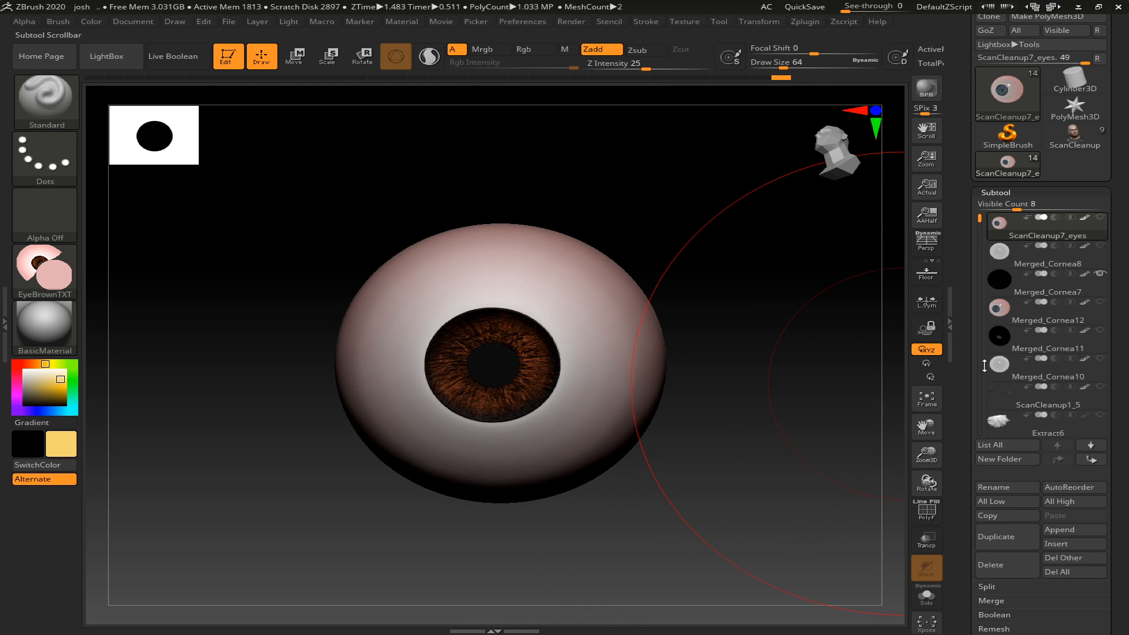
click(949, 303)
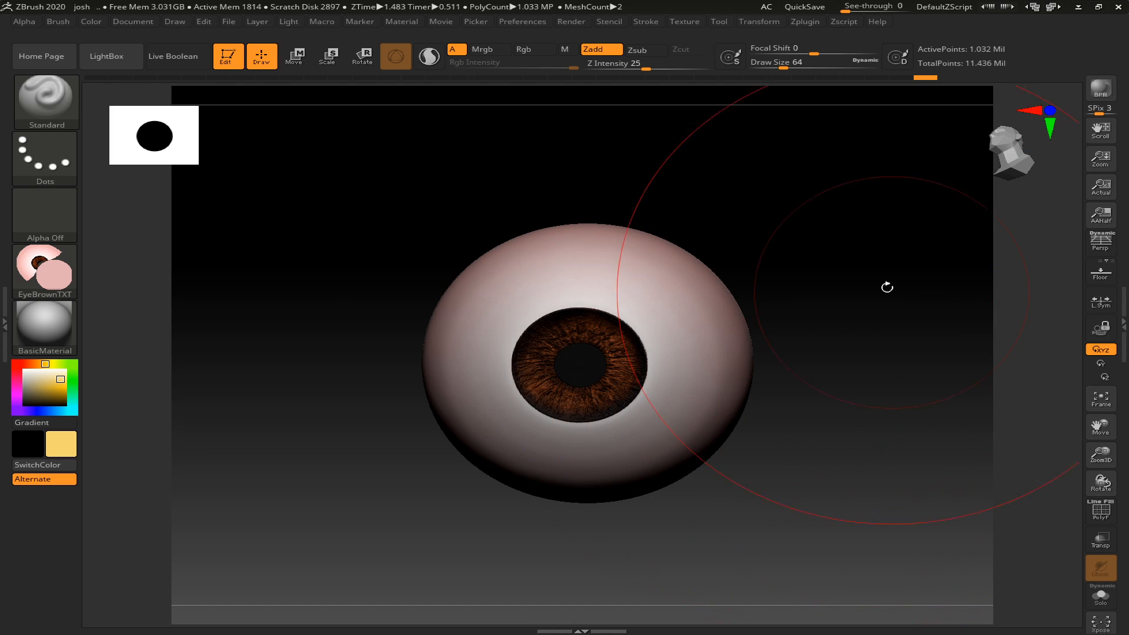
- Examine the current brown texture in ZBrush and in Photoshop, and switch to the iris reference photo in Chrome
mouse_move(42, 294)
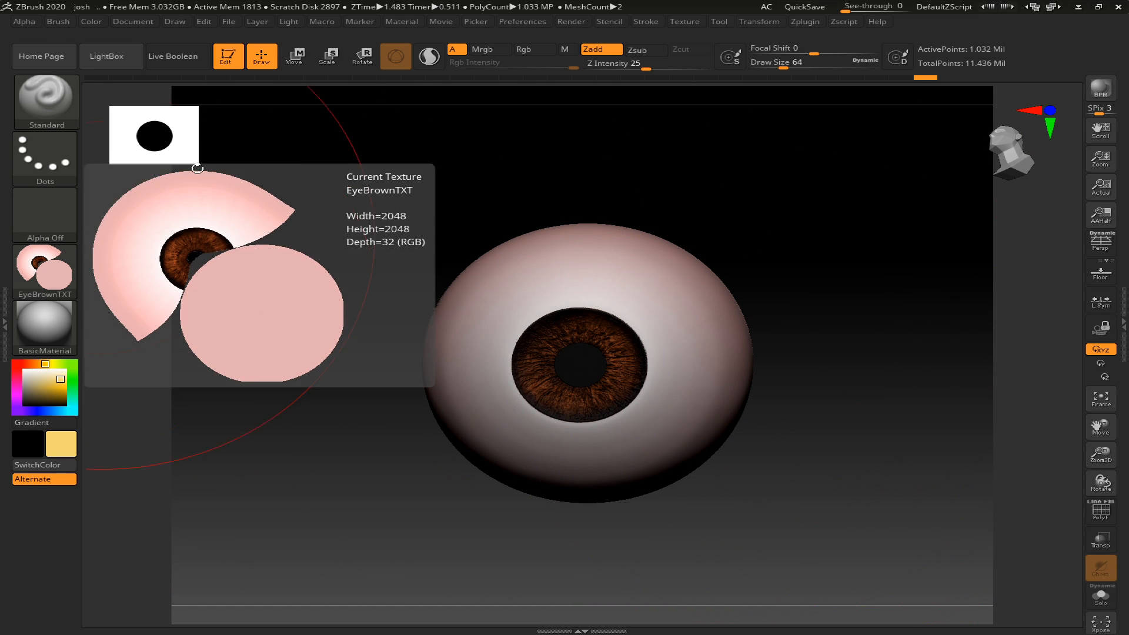
key(alt+Tab)
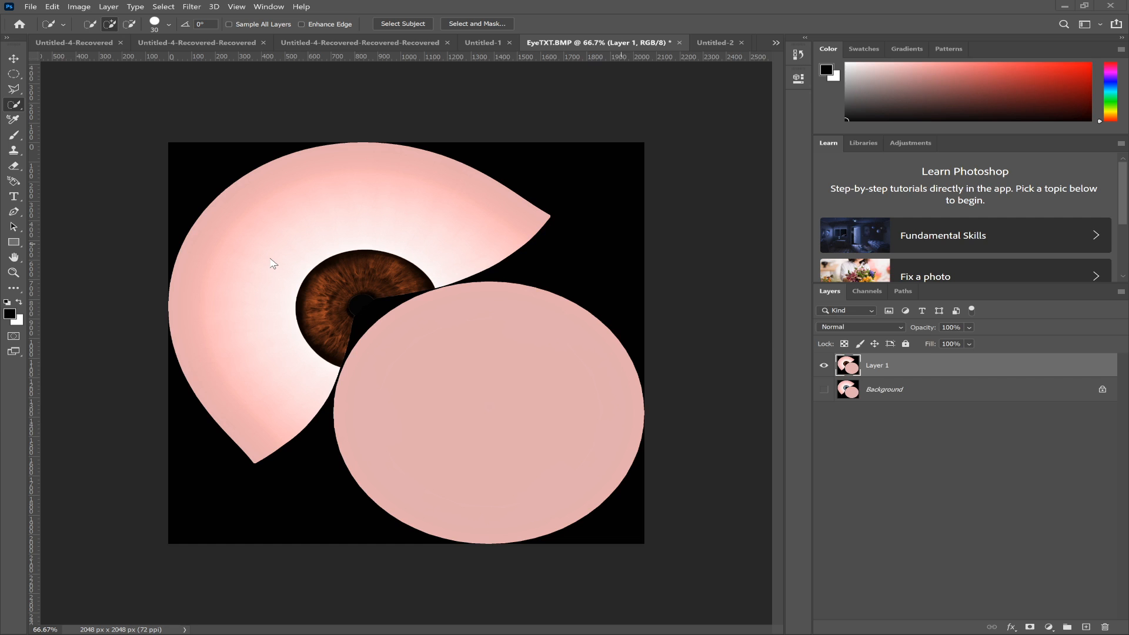
key(alt+Tab)
key(alt+Tab)
key(alt+Tab)
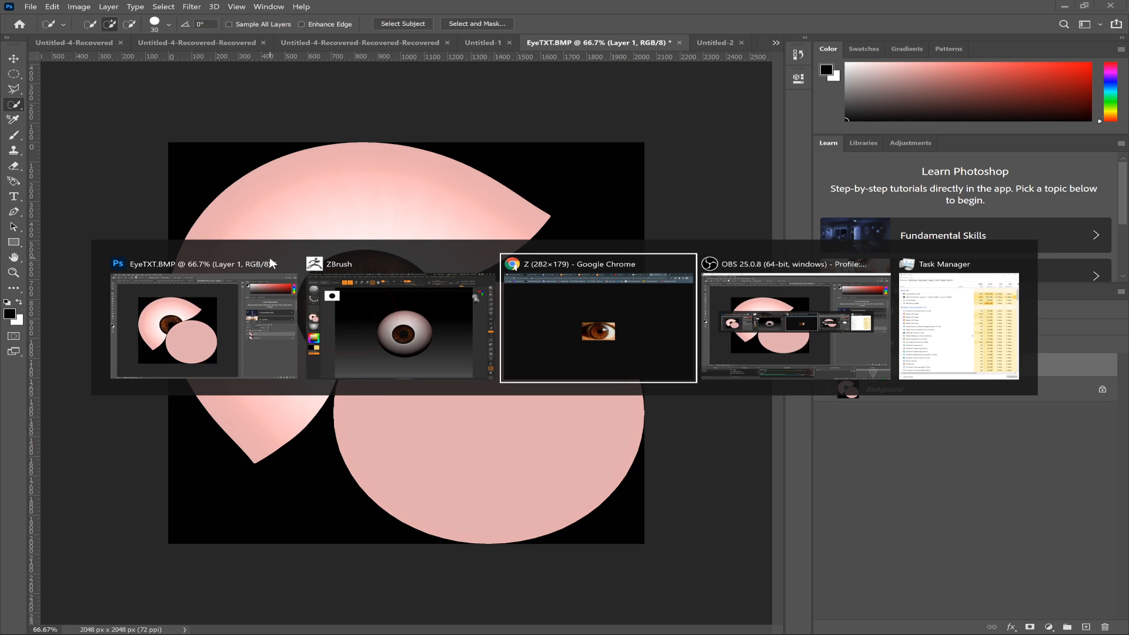